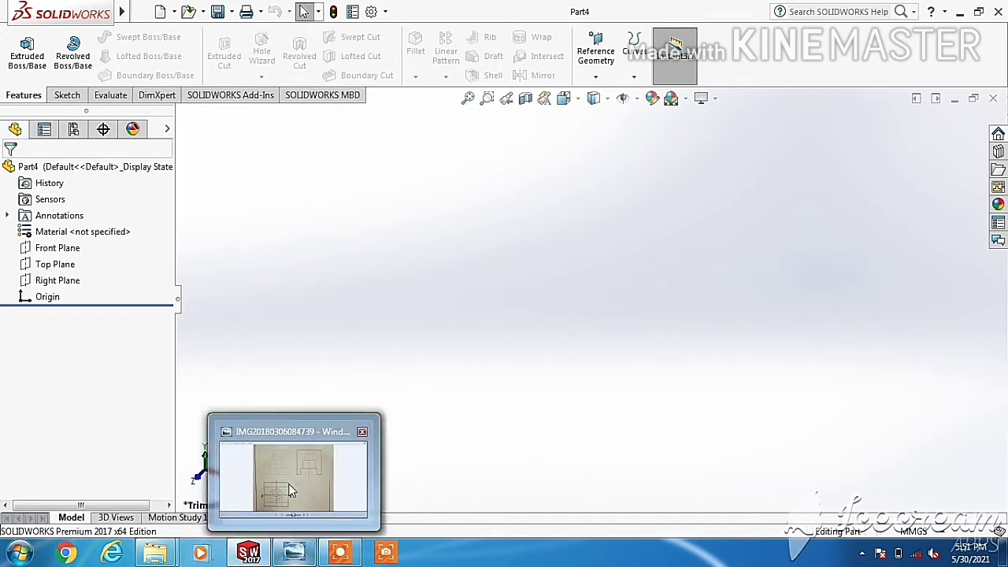
Review the reference drawing's views and title block in Photo Viewer, then return to SolidWorks
{"action": "left_click", "coordinate": [289, 490]}
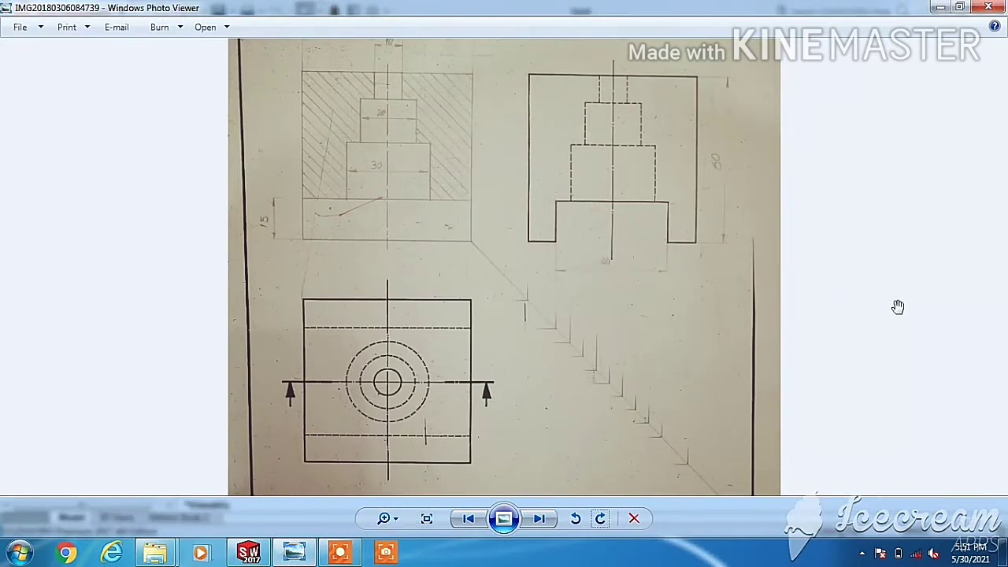
{"action": "left_click_drag", "start_coordinate": [648, 331], "coordinate": [713, 98]}
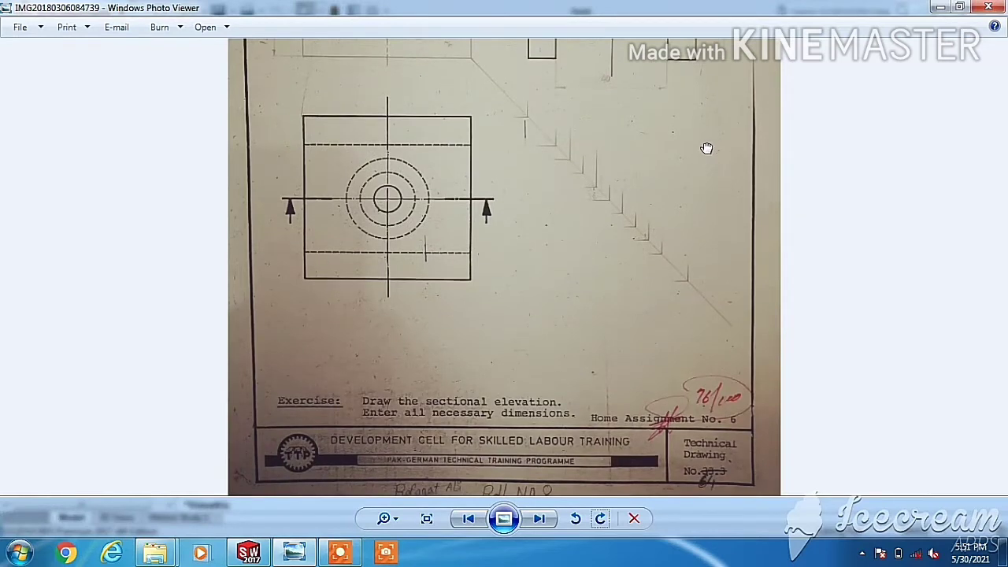
{"action": "left_click_drag", "start_coordinate": [710, 140], "coordinate": [717, 338]}
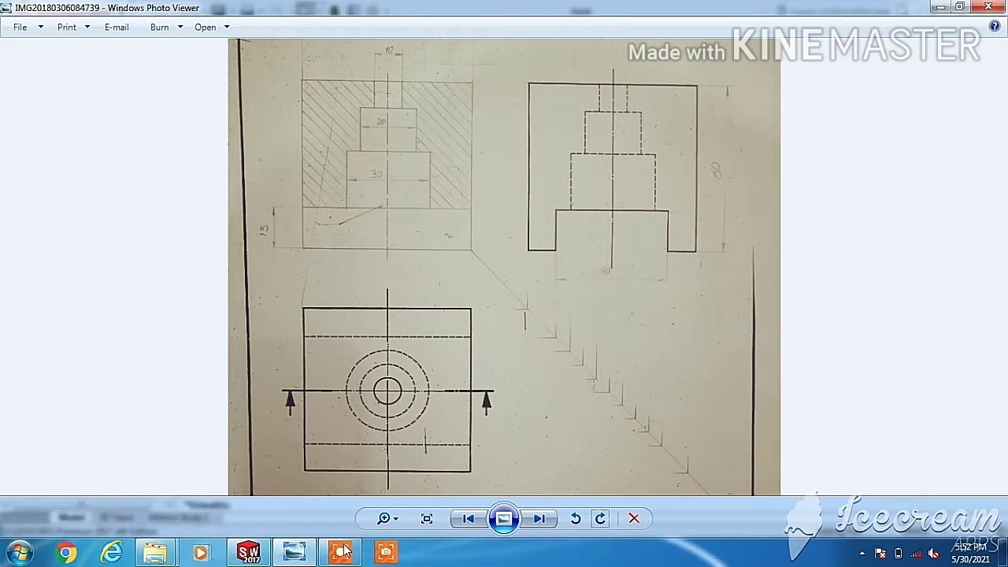
{"action": "left_click", "coordinate": [248, 554]}
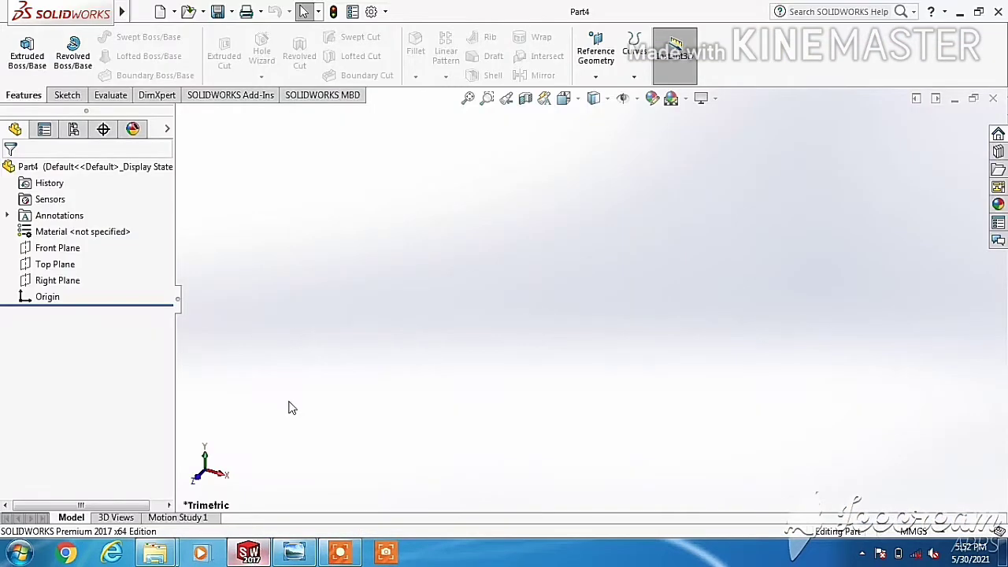
Sketch a center rectangle on the Front Plane, centred on the origin
{"action": "left_click", "coordinate": [48, 252]}
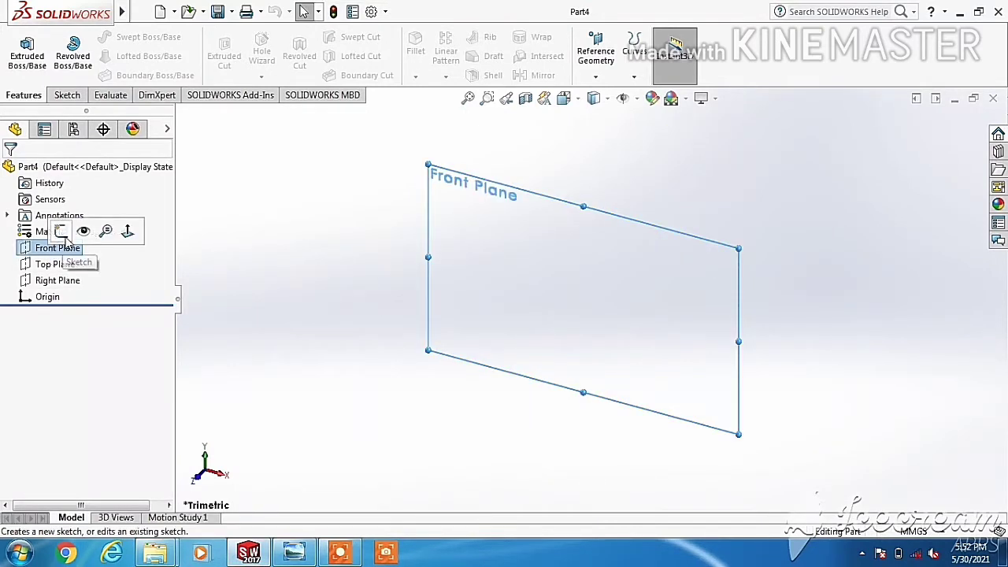
{"action": "left_click", "coordinate": [61, 231]}
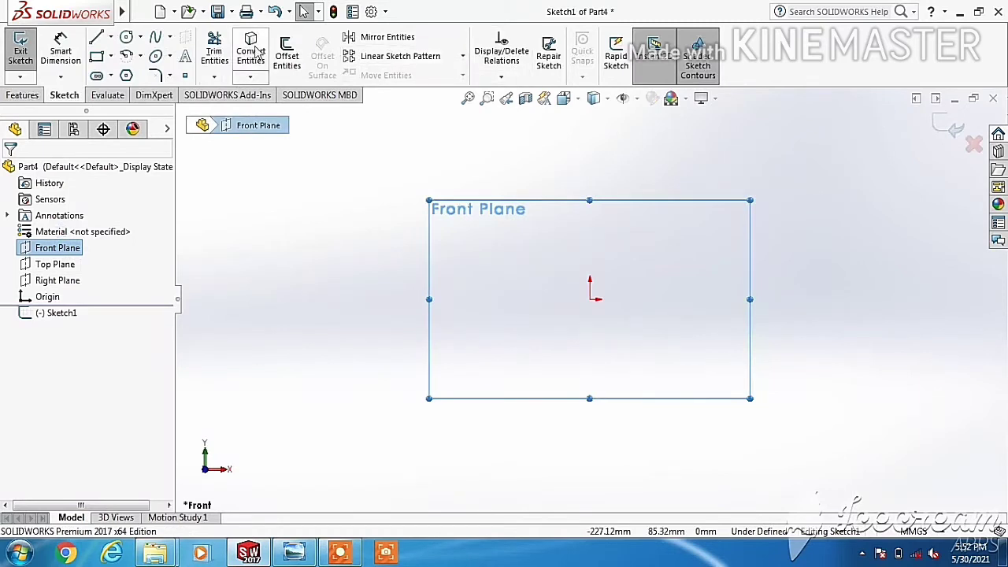
{"action": "left_click", "coordinate": [97, 58]}
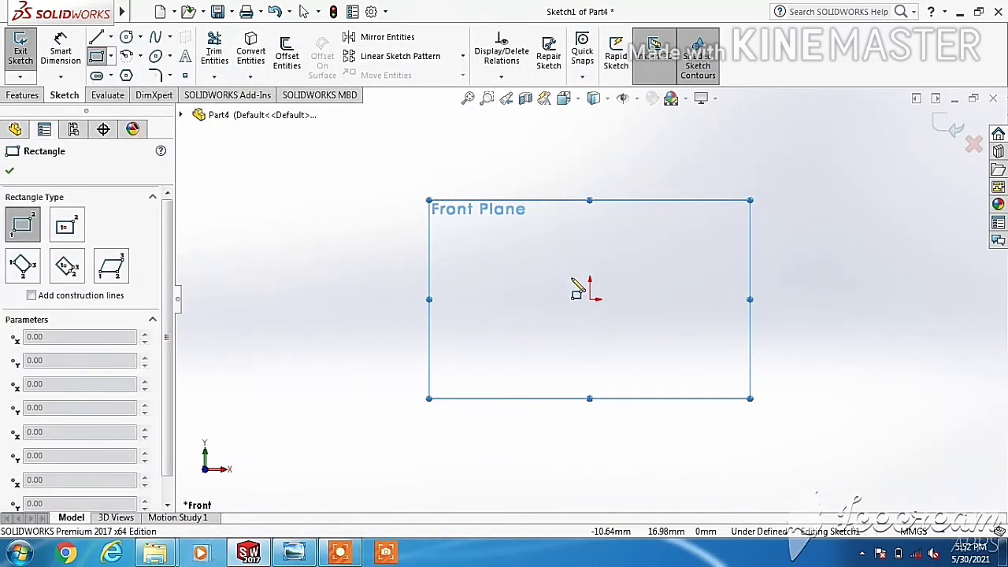
{"action": "left_click", "coordinate": [589, 299]}
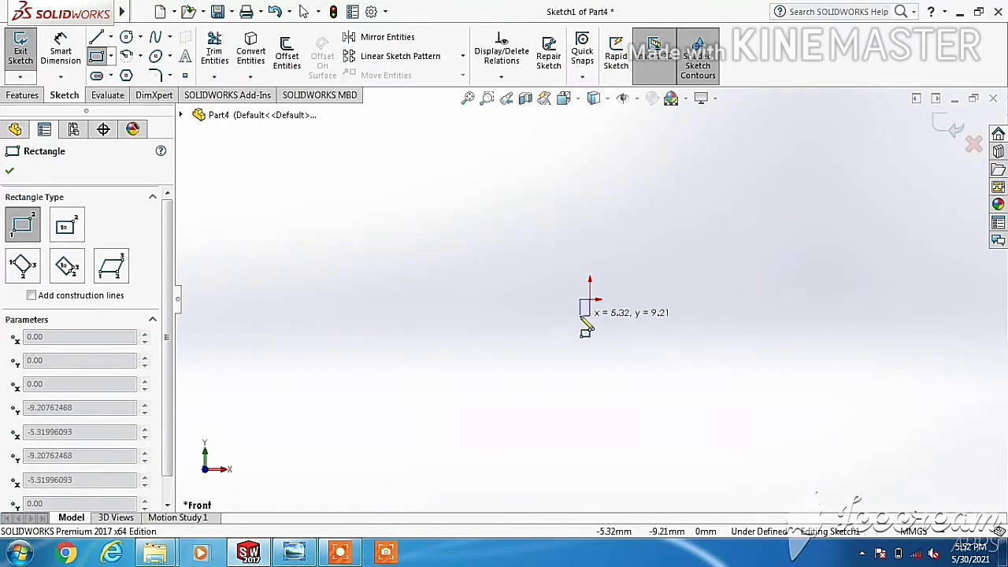
{"action": "key", "text": "Escape"}
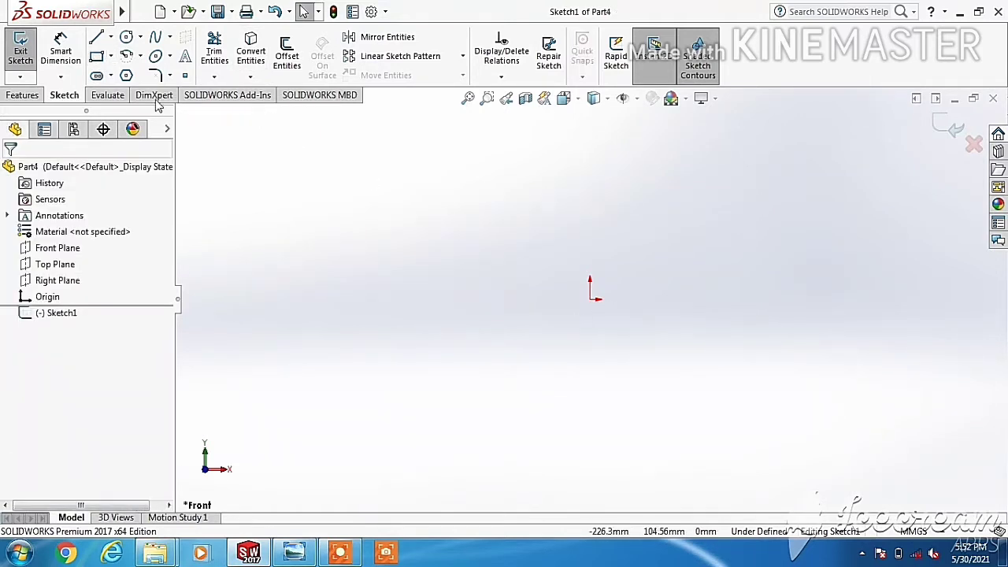
{"action": "left_click", "coordinate": [110, 57]}
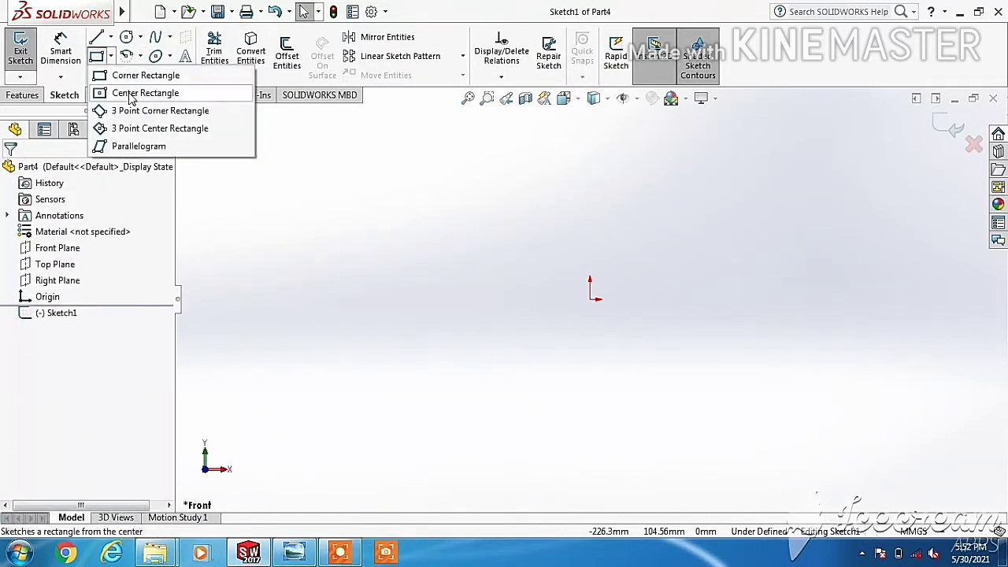
{"action": "left_click", "coordinate": [131, 96]}
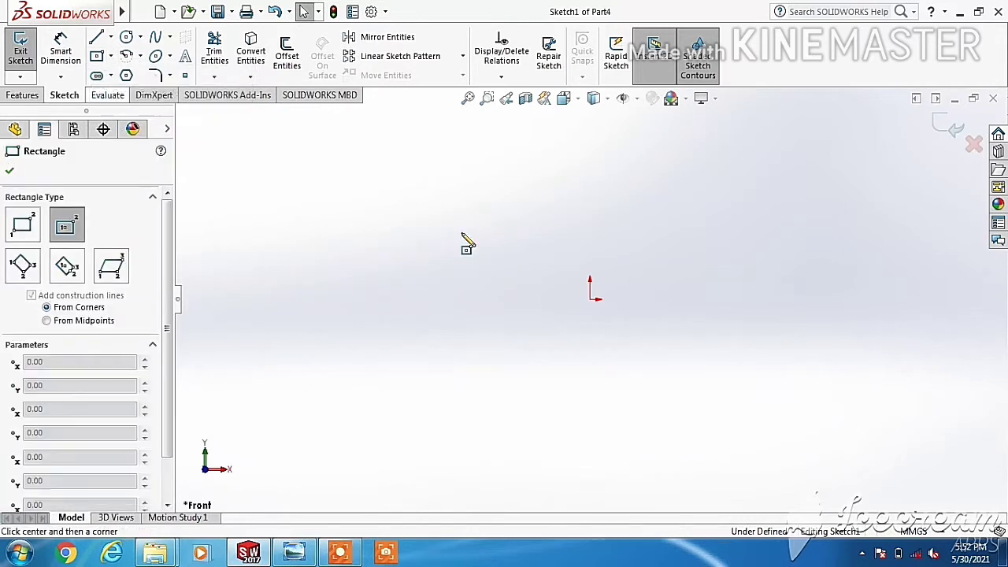
{"action": "left_click", "coordinate": [590, 298]}
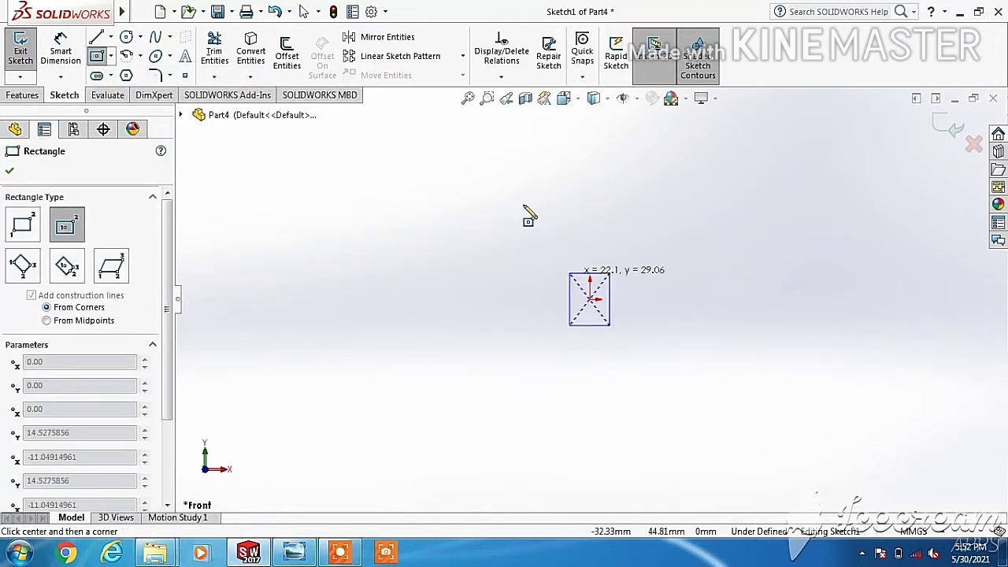
{"action": "left_click", "coordinate": [462, 183]}
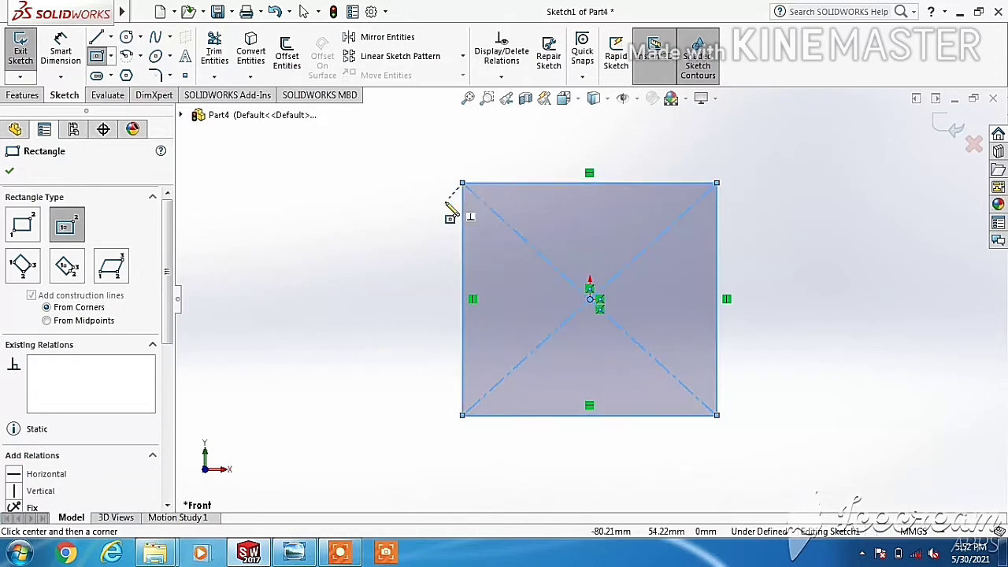
Dimension the square's top and right edges to 60 mm each
{"action": "left_click", "coordinate": [61, 51]}
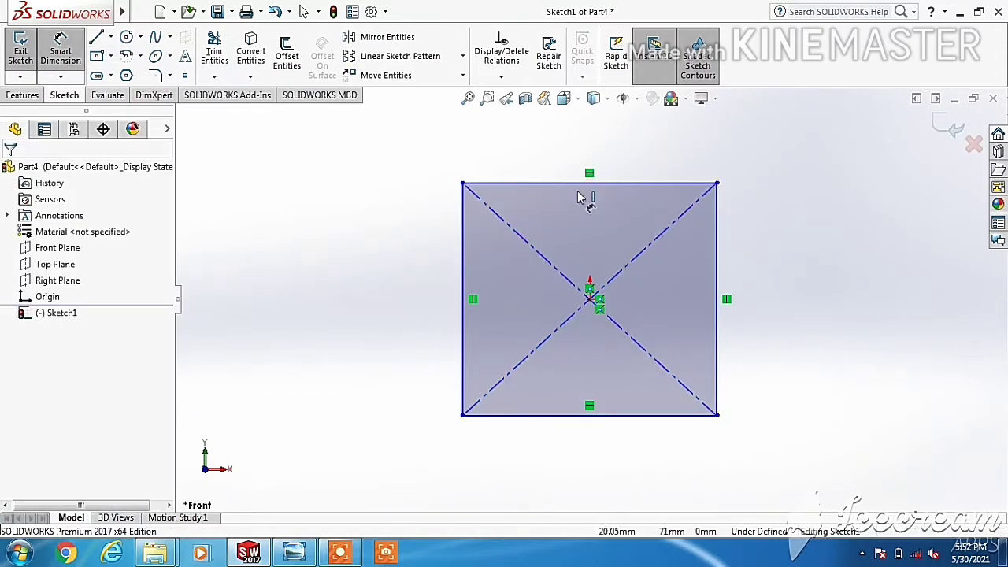
{"action": "left_click", "coordinate": [612, 185]}
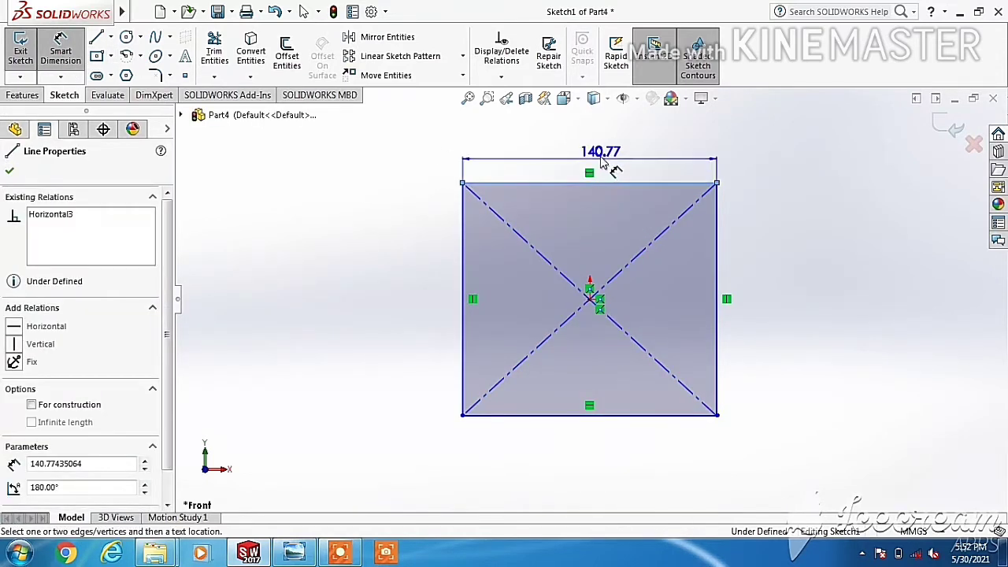
{"action": "left_click", "coordinate": [600, 164]}
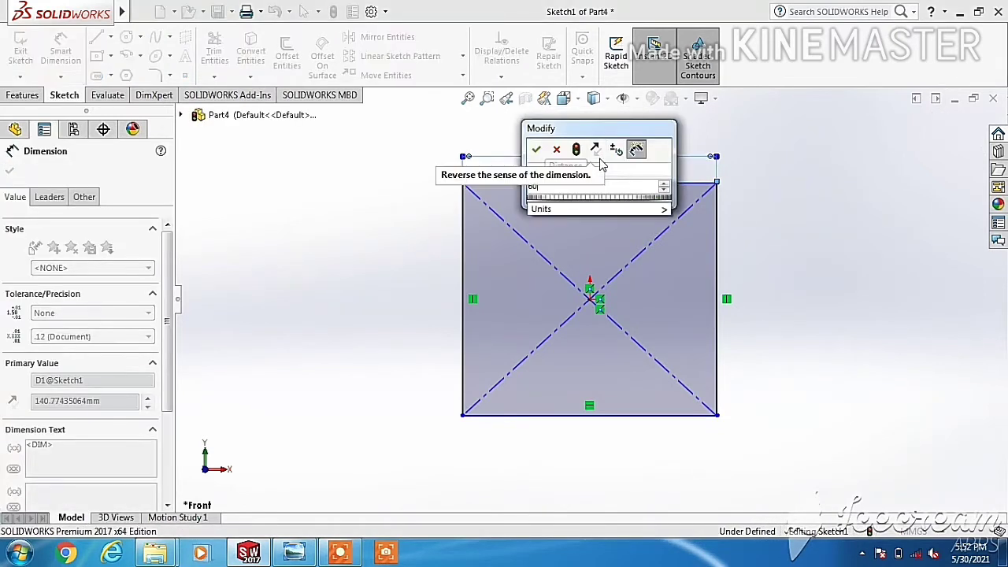
{"action": "type", "text": "60"}
{"action": "key", "text": "Return"}
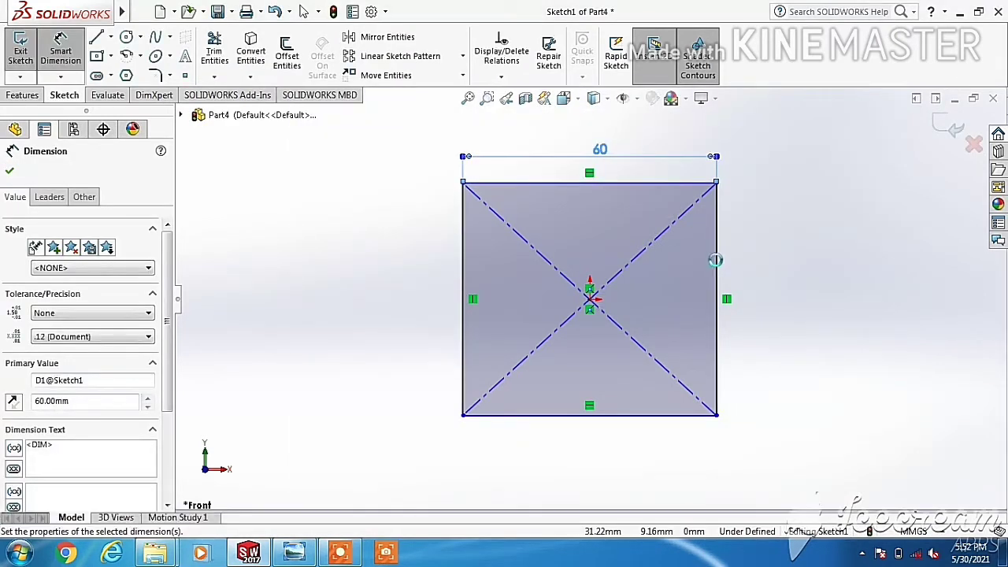
{"action": "left_click", "coordinate": [717, 268]}
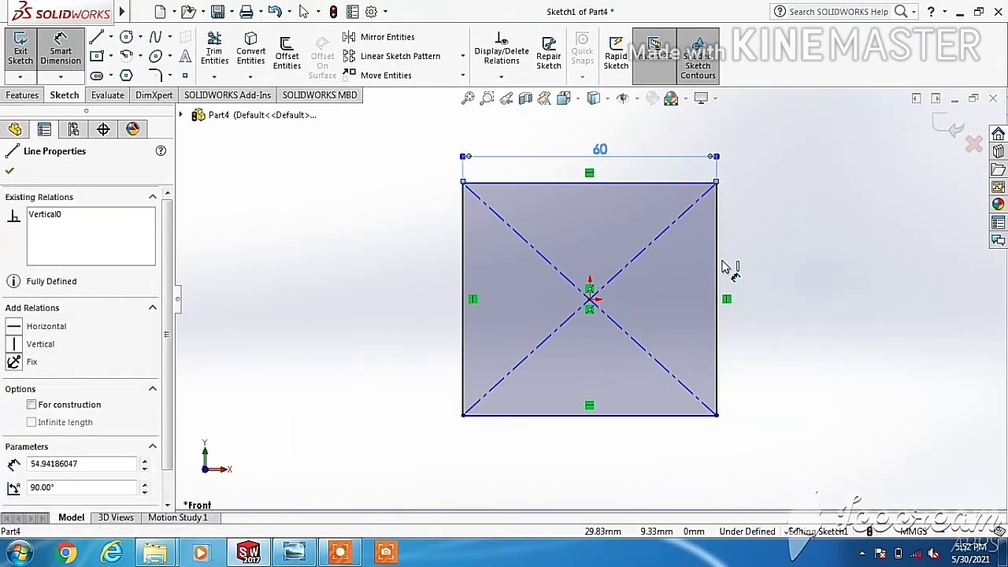
{"action": "left_click", "coordinate": [764, 272]}
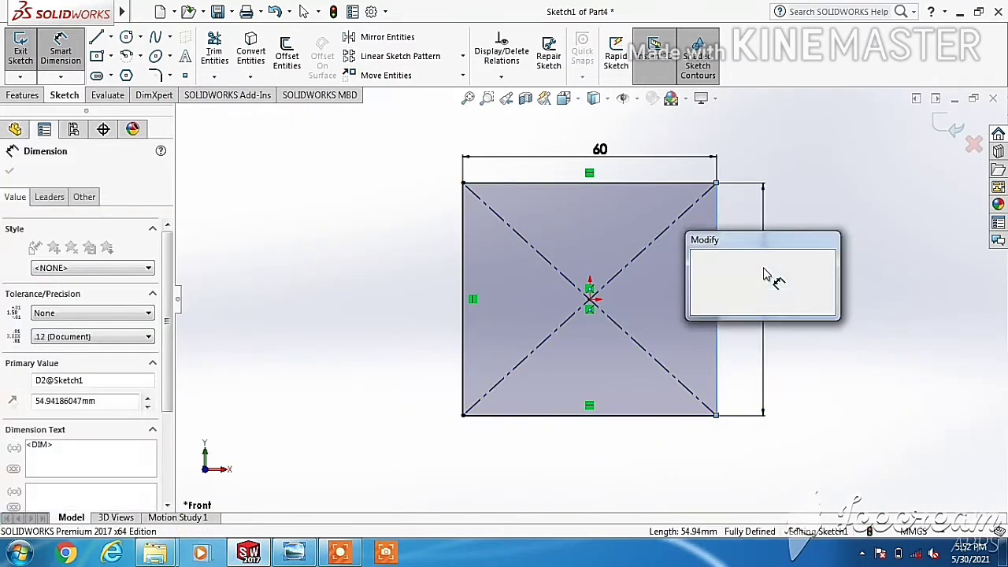
{"action": "type", "text": "60"}
{"action": "key", "text": "Return"}
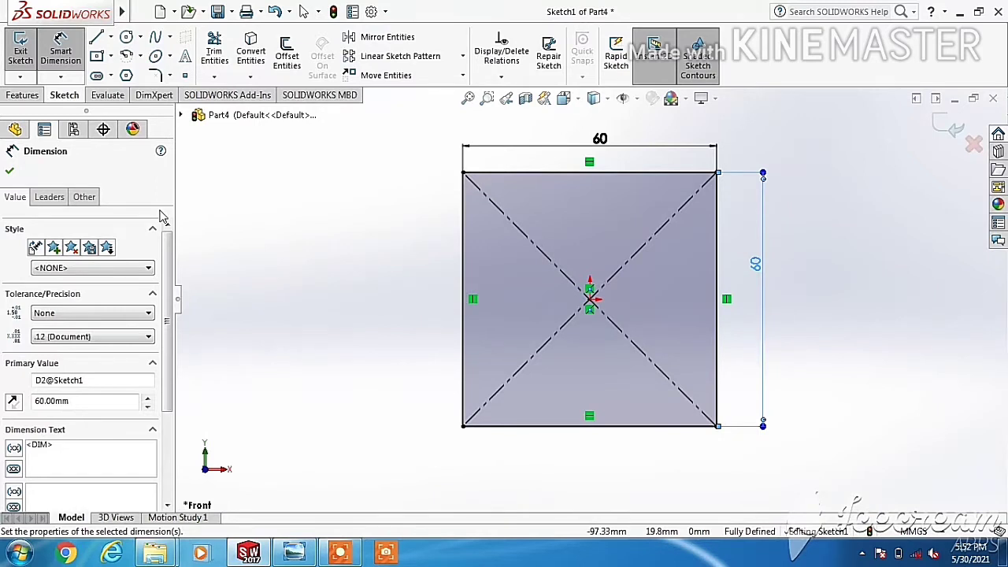
{"action": "left_click", "coordinate": [10, 171]}
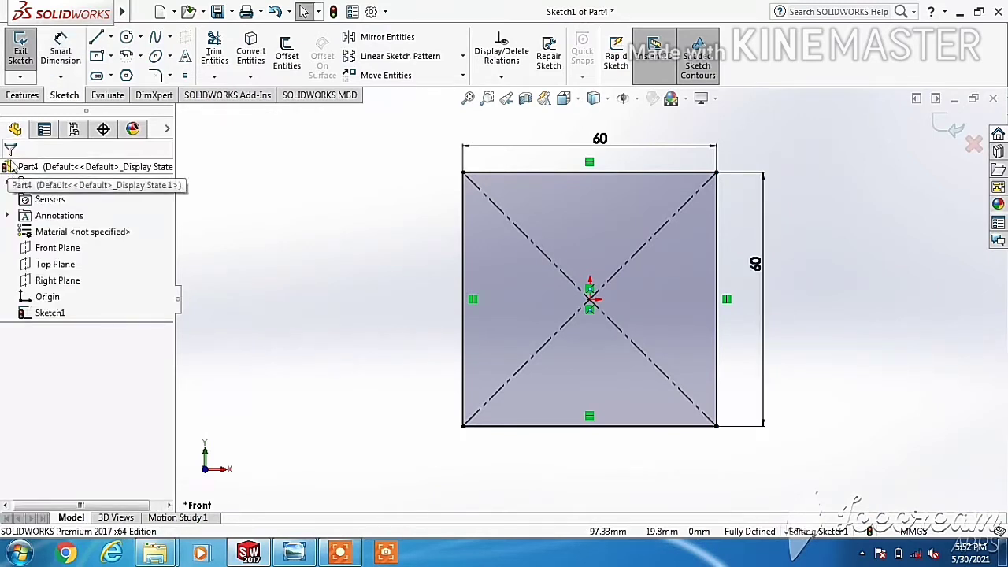
Extrude the square Mid Plane with a 60 mm depth to form the cube
{"action": "left_click", "coordinate": [29, 96]}
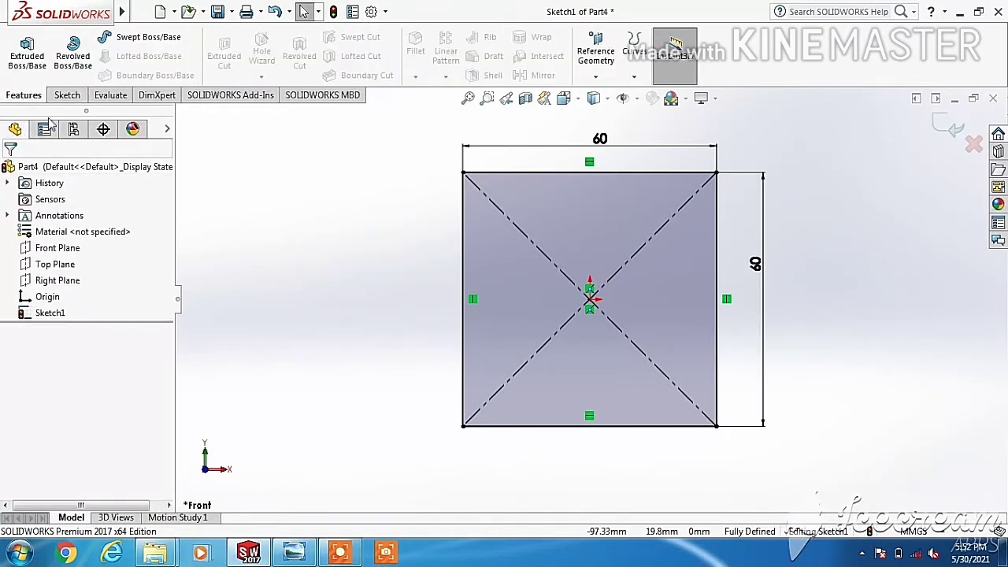
{"action": "left_click", "coordinate": [27, 56]}
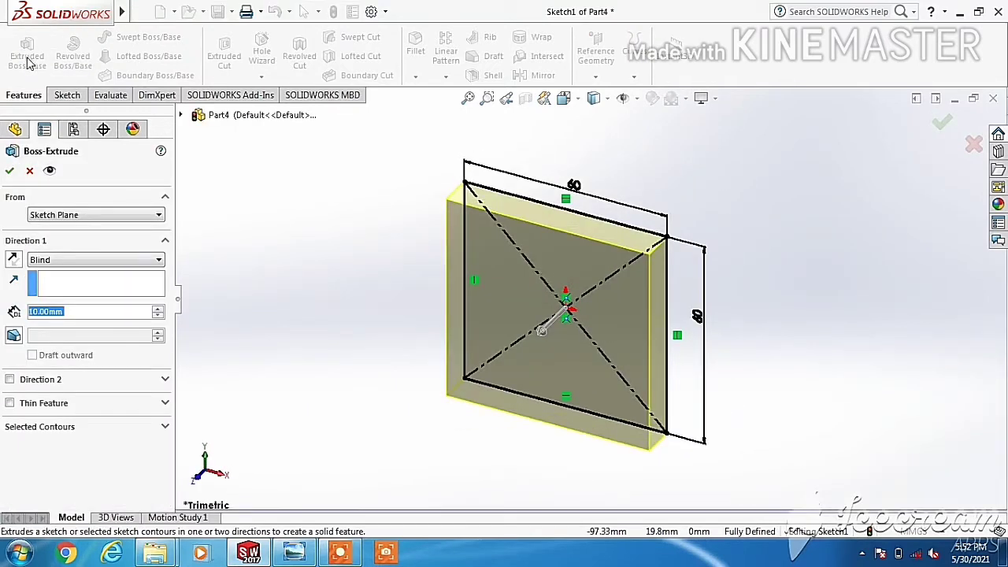
{"action": "left_click", "coordinate": [59, 262]}
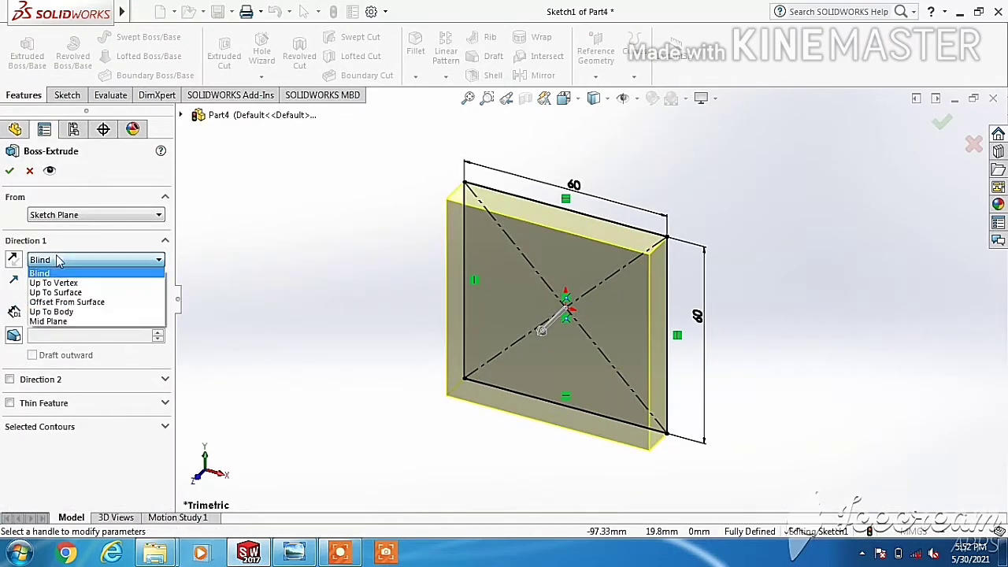
{"action": "left_click", "coordinate": [66, 321]}
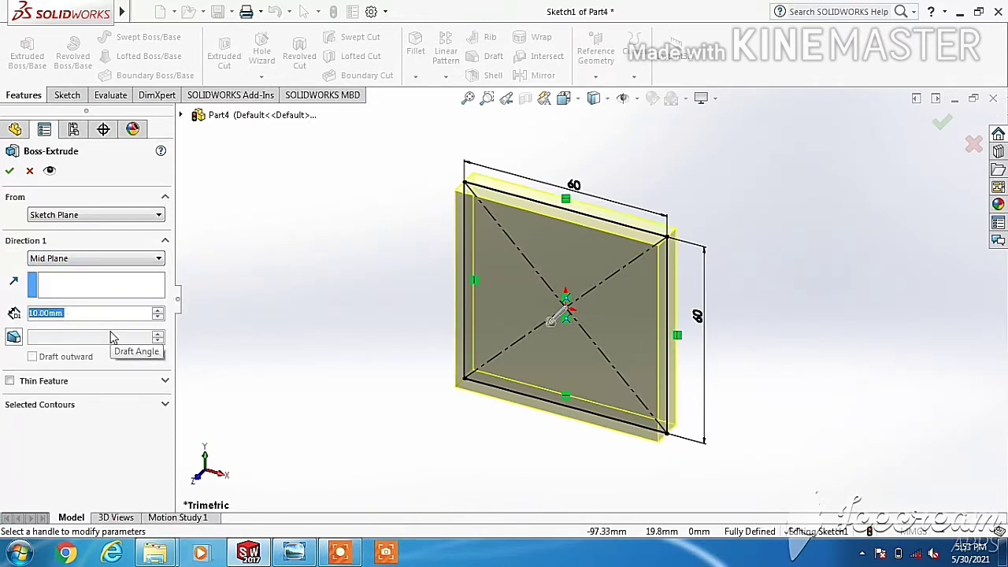
{"action": "type", "text": "60"}
{"action": "key", "text": "Return"}
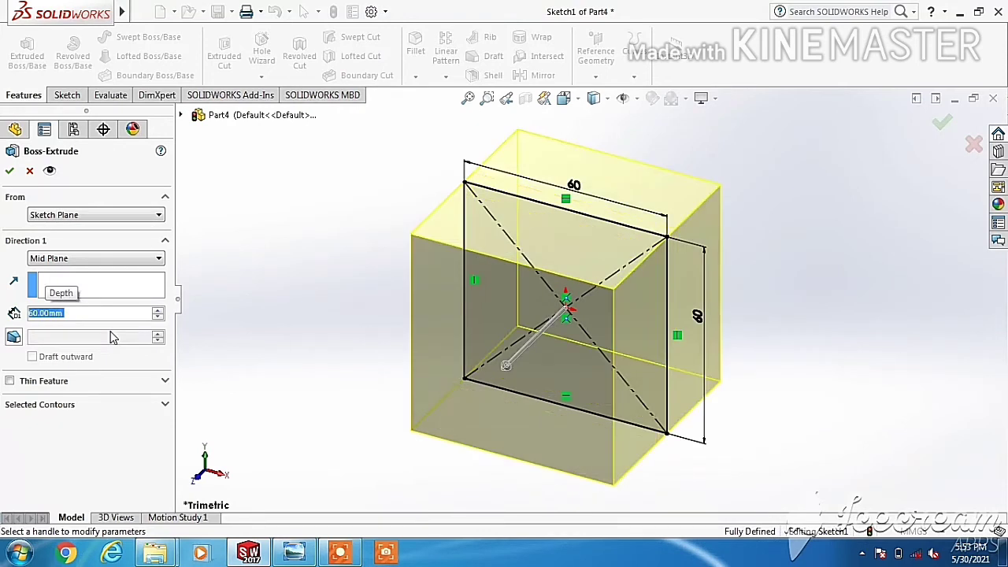
{"action": "left_click", "coordinate": [9, 173]}
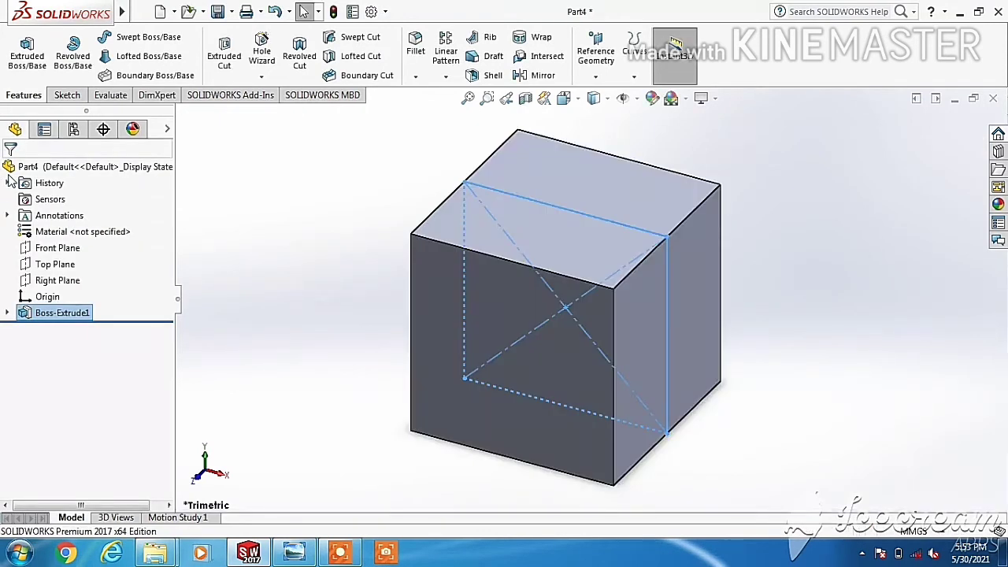
Start Sketch2 on the cube's front face, view it face-on, and check the reference drawing
{"action": "left_click", "coordinate": [233, 187]}
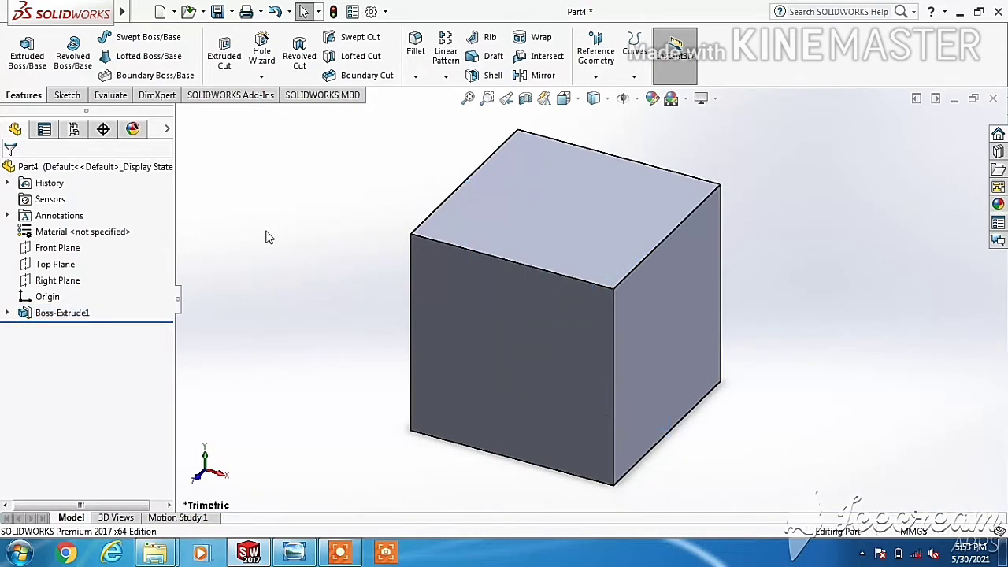
{"action": "mouse_move", "coordinate": [267, 237]}
{"action": "middle_mouse_down"}
{"action": "mouse_move", "coordinate": [288, 197]}
{"action": "mouse_move", "coordinate": [276, 180]}
{"action": "mouse_move", "coordinate": [290, 167]}
{"action": "mouse_move", "coordinate": [295, 175]}
{"action": "middle_mouse_up"}
{"action": "left_click", "coordinate": [530, 258]}
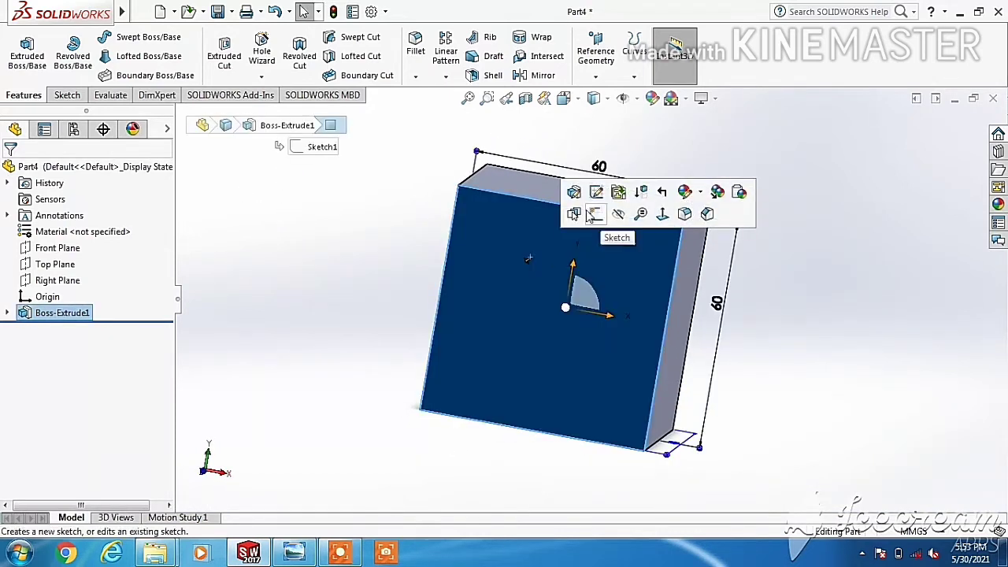
{"action": "left_click", "coordinate": [590, 214]}
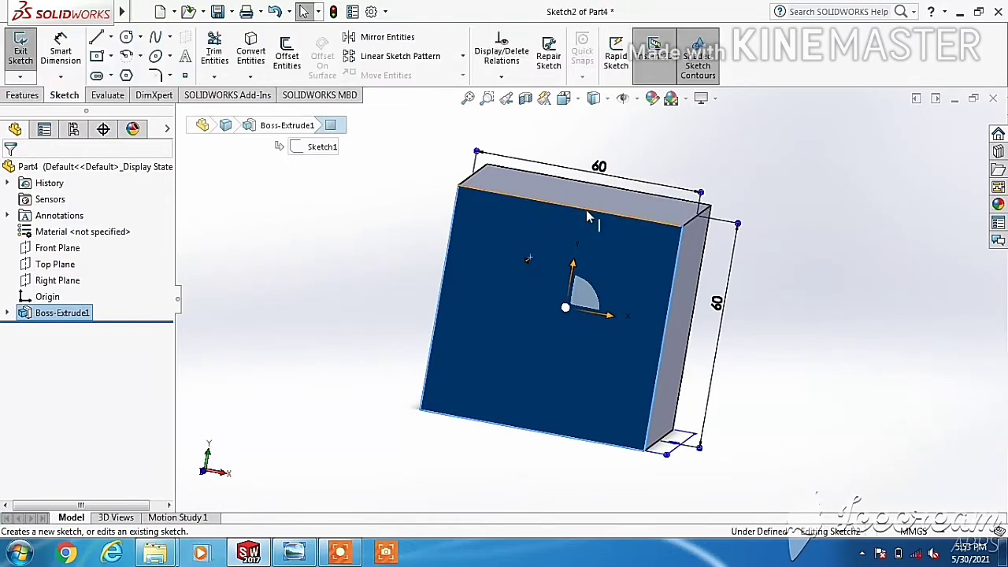
{"action": "left_click", "coordinate": [46, 337]}
{"action": "left_click", "coordinate": [79, 315]}
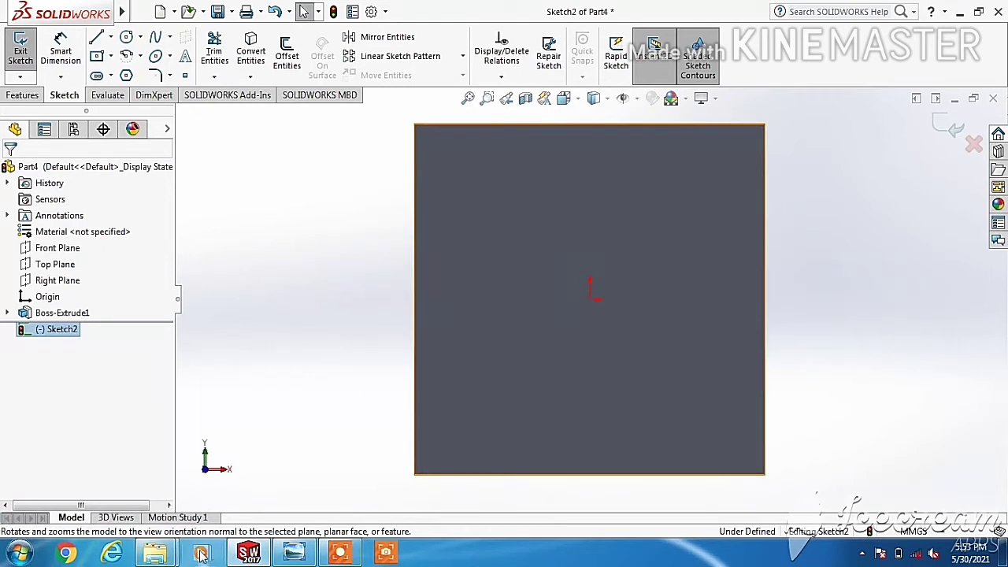
{"action": "mouse_move", "coordinate": [294, 553]}
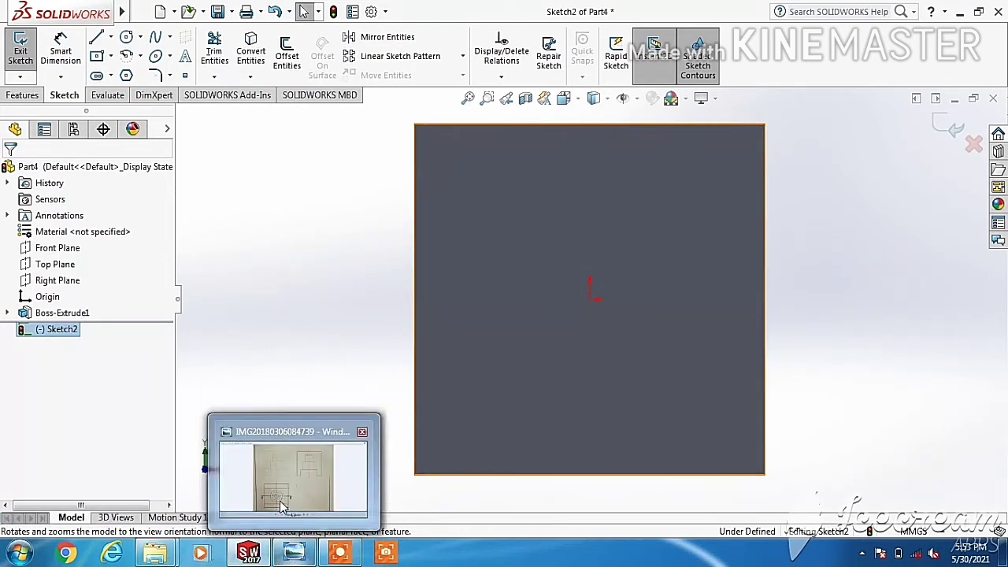
{"action": "left_click", "coordinate": [280, 500]}
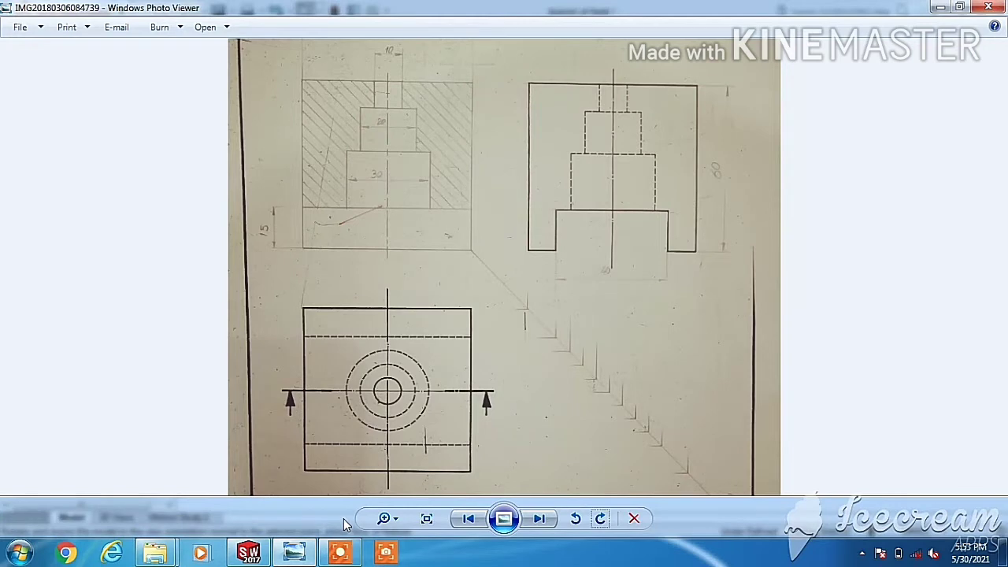
{"action": "left_click", "coordinate": [295, 552]}
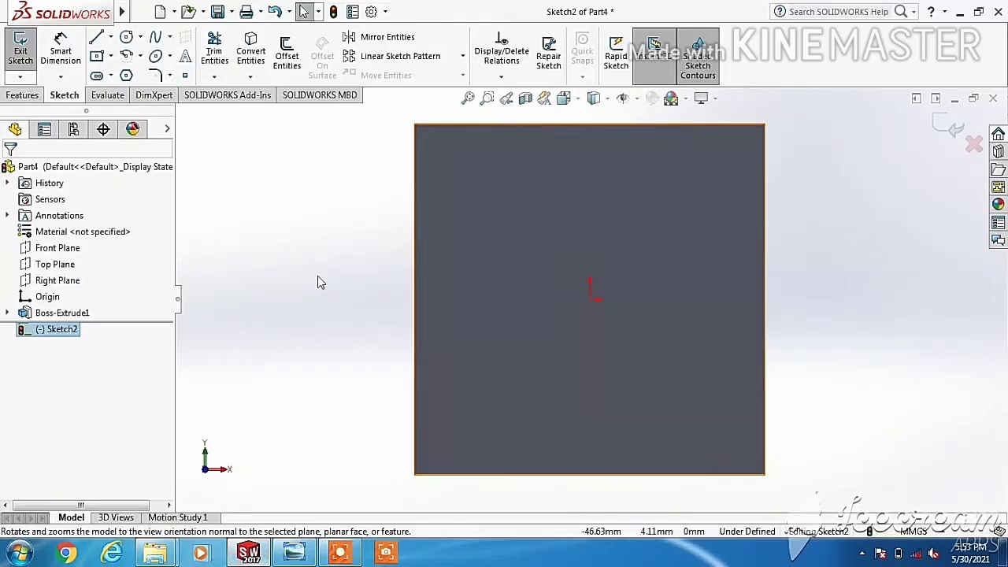
Draw a horizontal line edge to edge and two vertical lines down to the bottom edge
{"action": "mouse_move", "coordinate": [61, 11]}
{"action": "left_click", "coordinate": [98, 39]}
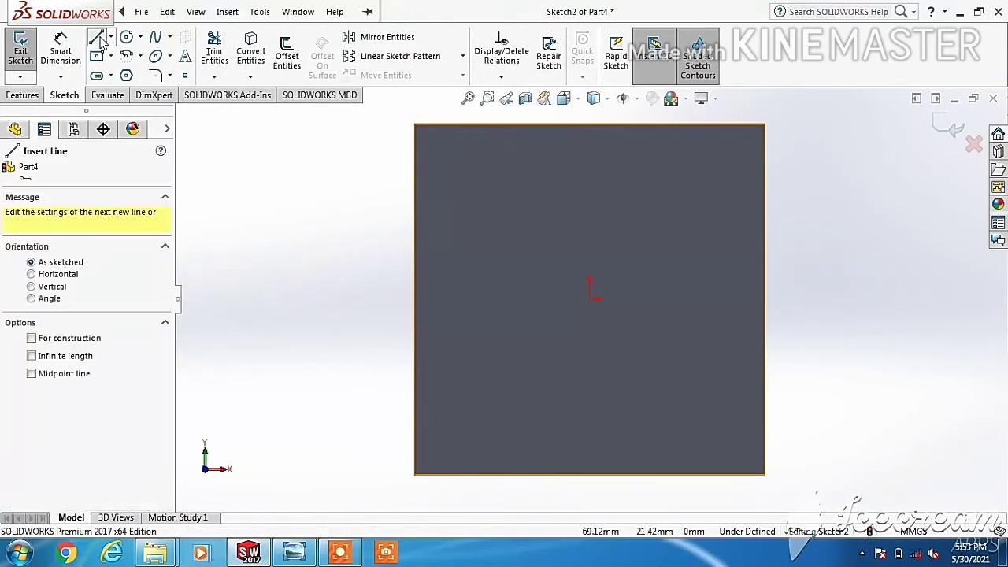
{"action": "left_click", "coordinate": [415, 427]}
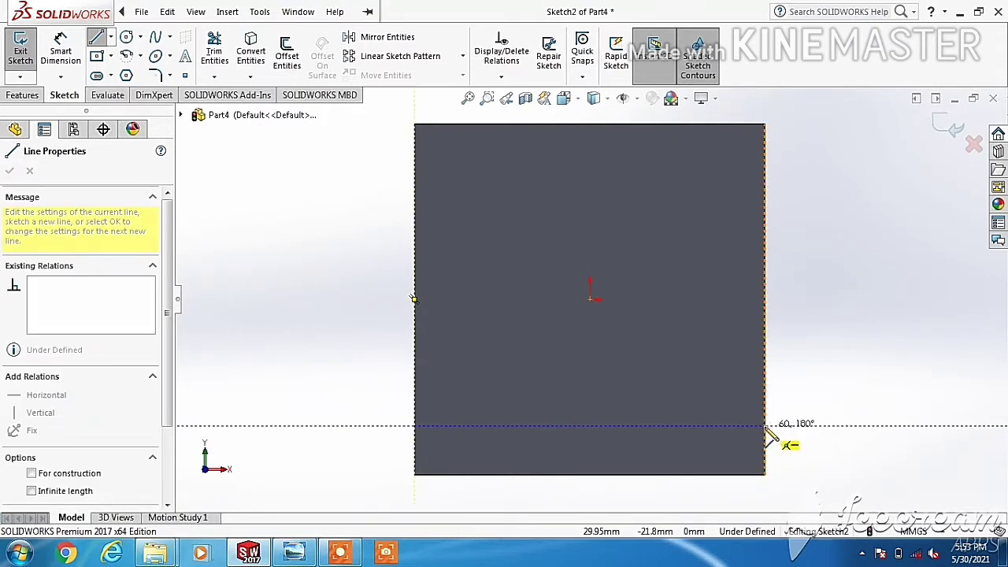
{"action": "left_click", "coordinate": [764, 427]}
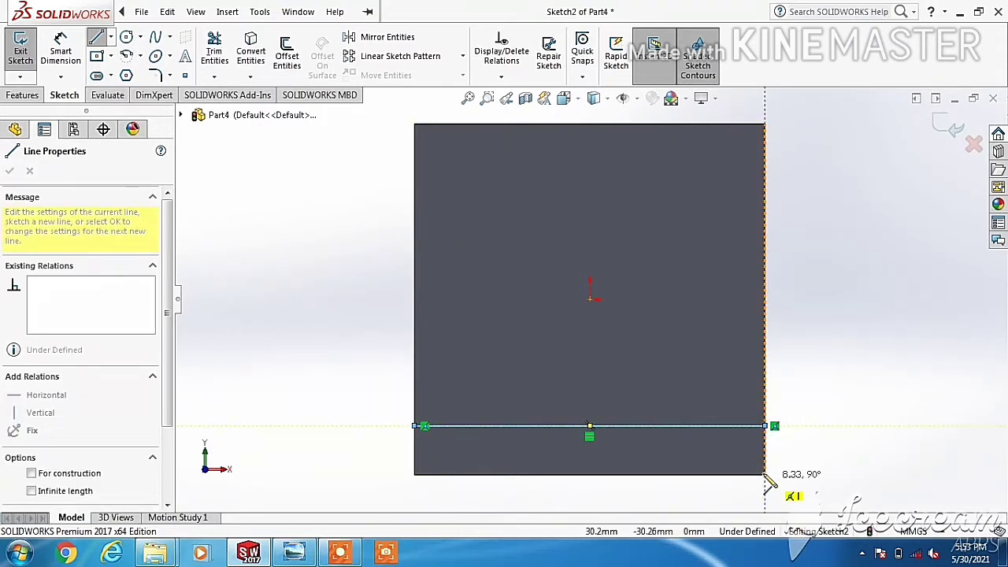
{"action": "left_click", "coordinate": [765, 474]}
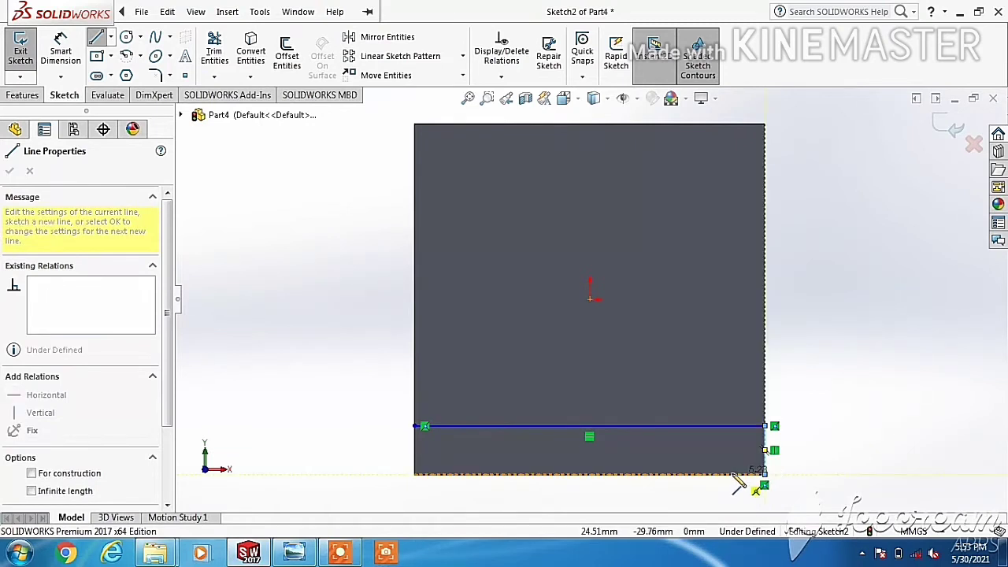
{"action": "left_click", "coordinate": [732, 474]}
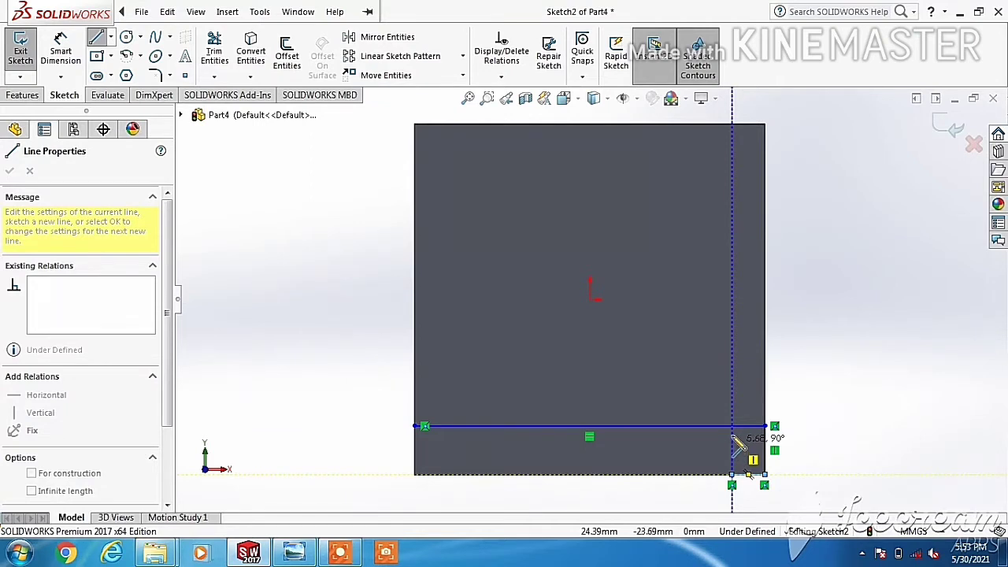
{"action": "left_click", "coordinate": [733, 426]}
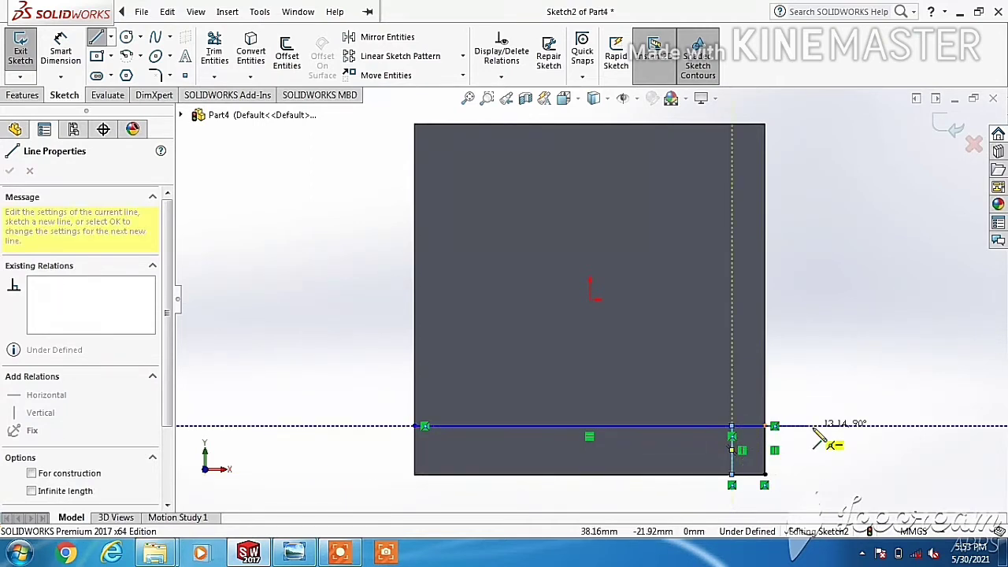
{"action": "right_click", "coordinate": [852, 414]}
{"action": "left_click", "coordinate": [854, 388]}
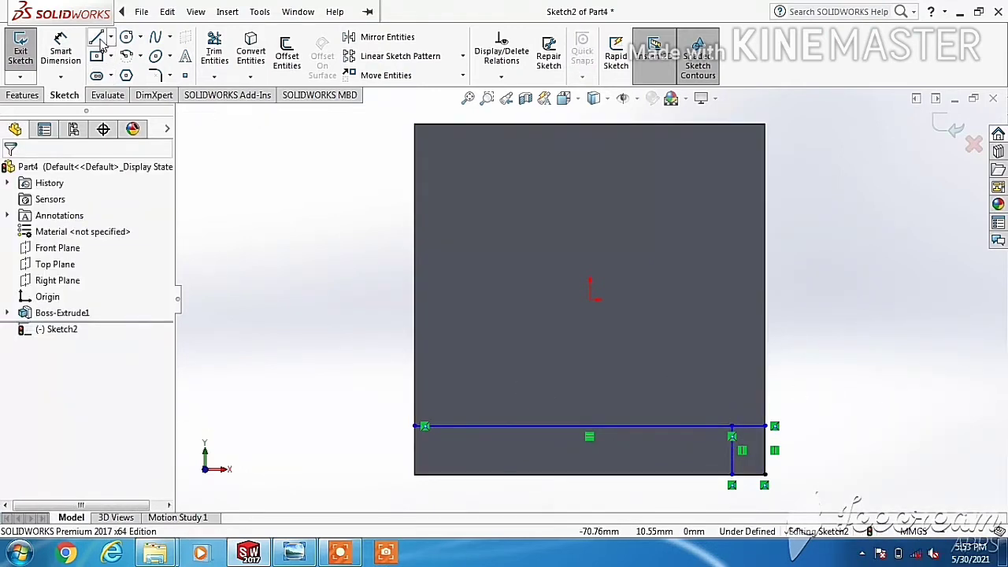
{"action": "left_click", "coordinate": [466, 426]}
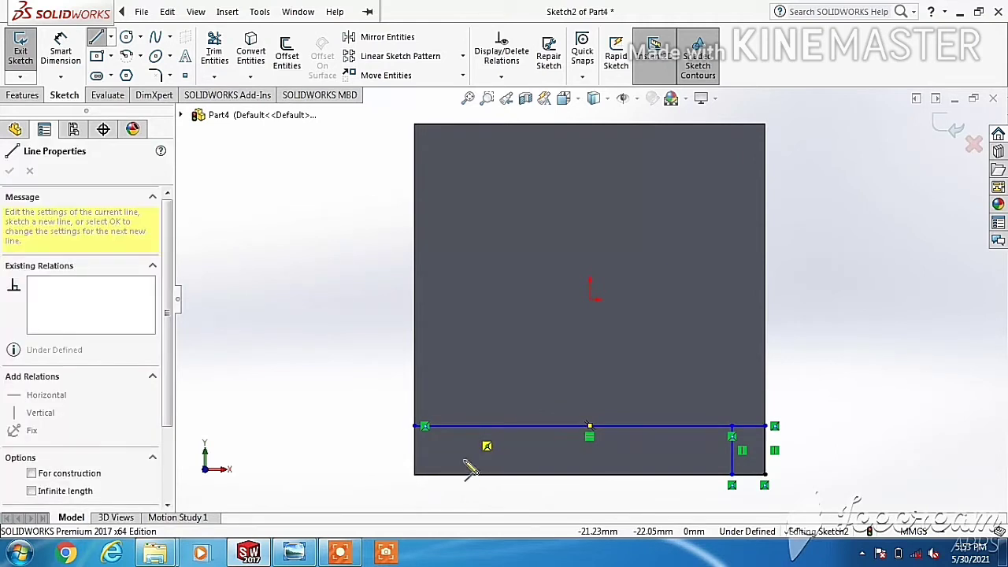
{"action": "left_click", "coordinate": [466, 476]}
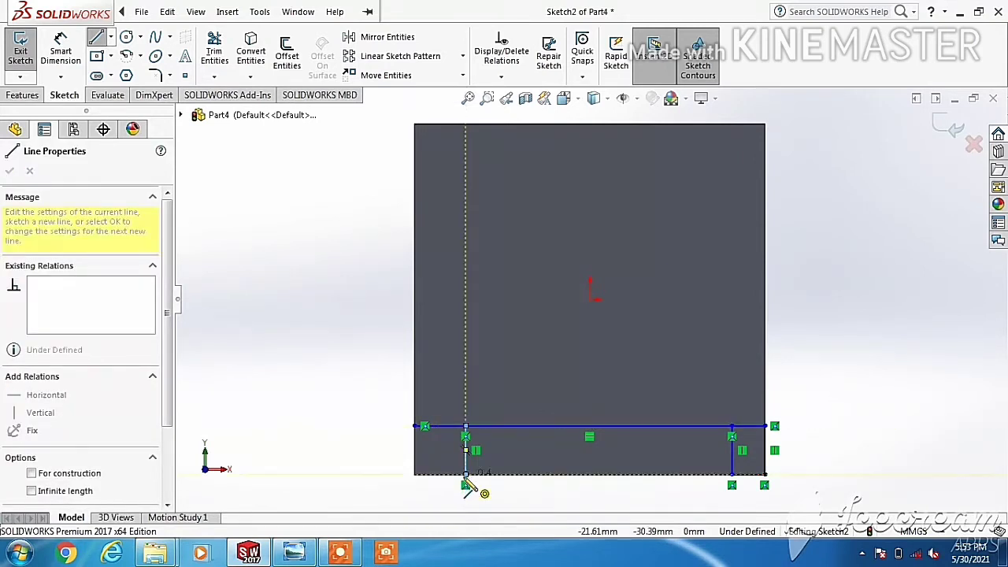
{"action": "key", "text": "Escape"}
{"action": "key", "text": "Escape"}
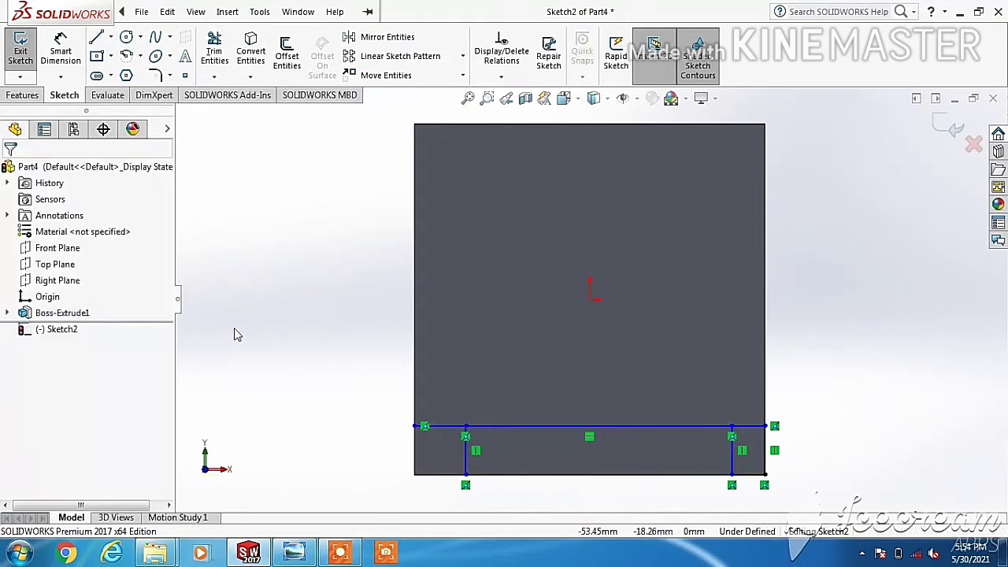
Dimension the horizontal line 15 mm above the bottom edge
{"action": "left_click", "coordinate": [61, 49]}
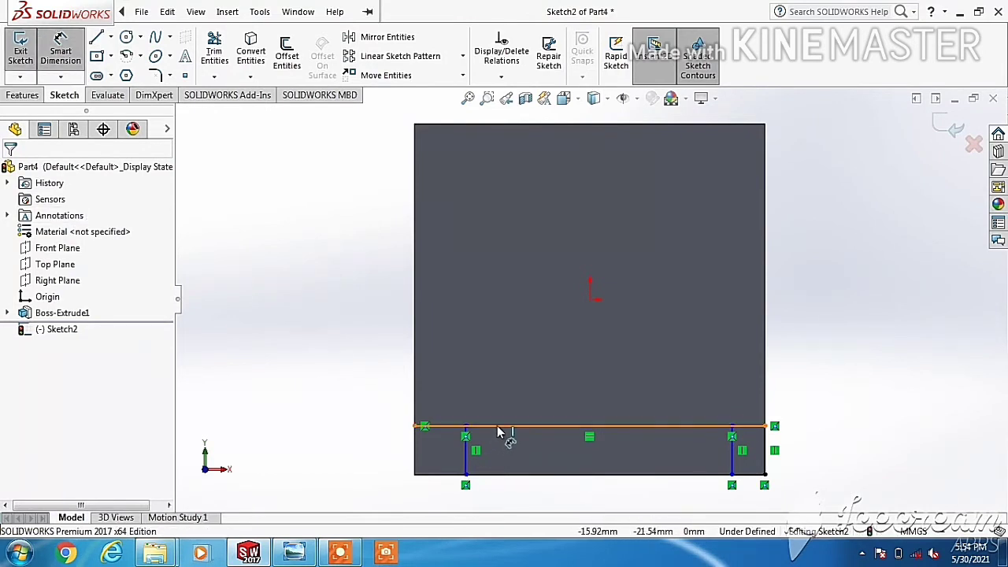
{"action": "left_click", "coordinate": [500, 474]}
{"action": "left_click", "coordinate": [499, 475]}
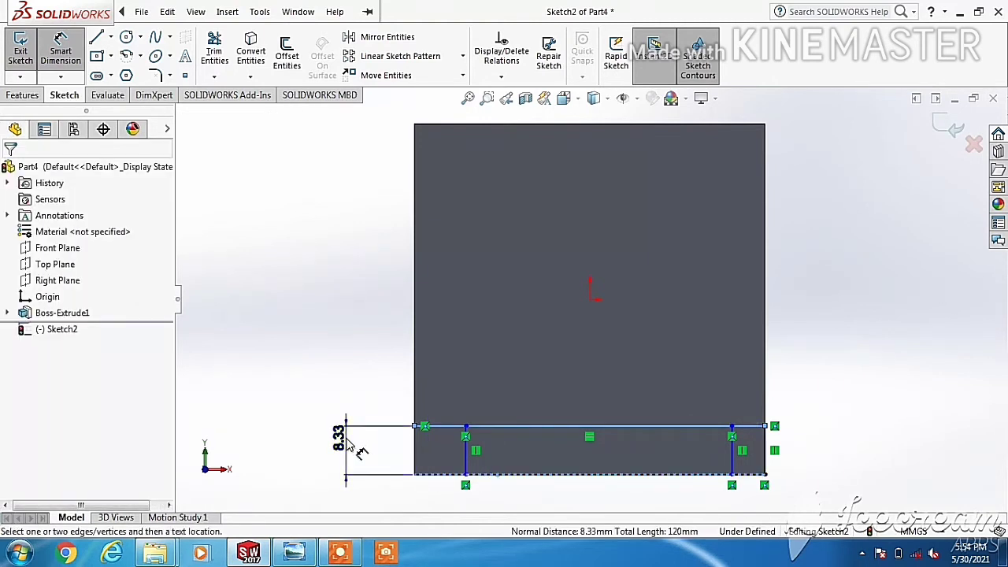
{"action": "left_click", "coordinate": [347, 443]}
{"action": "type", "text": "15"}
{"action": "key", "text": "Return"}
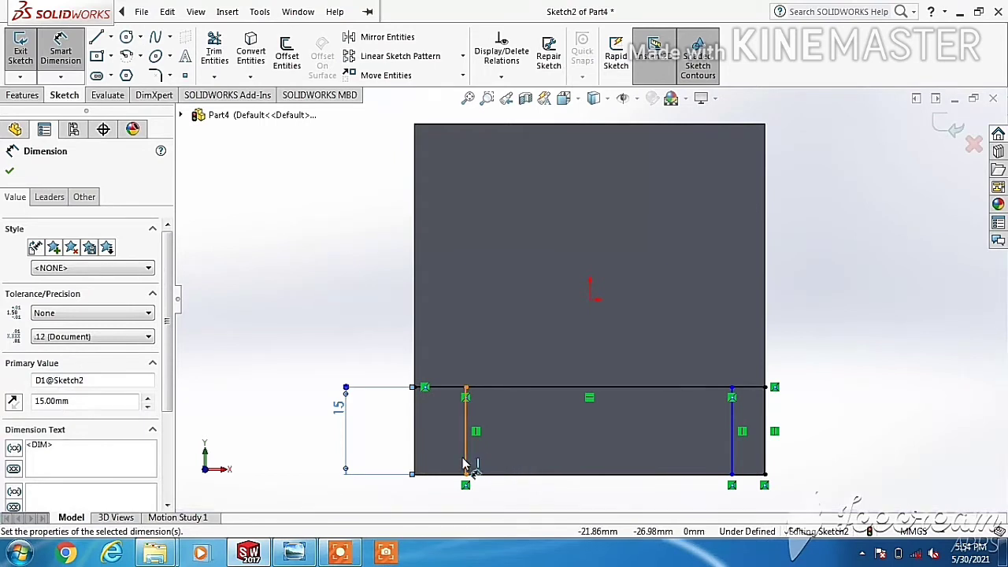
Set the left and right vertical lines 10 mm in from the square's sides
{"action": "left_click_drag", "start_coordinate": [466, 457], "coordinate": [417, 467]}
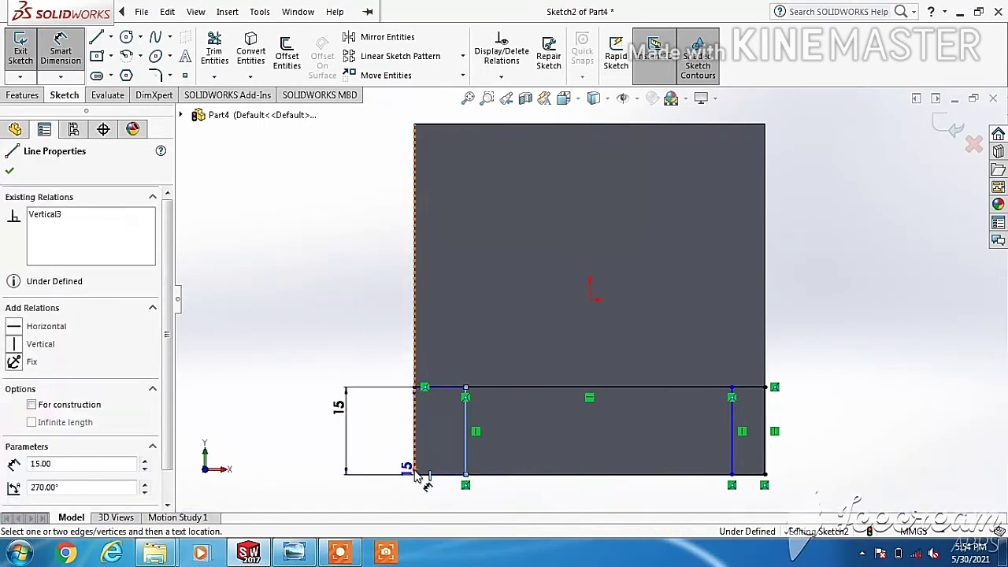
{"action": "left_click", "coordinate": [415, 469]}
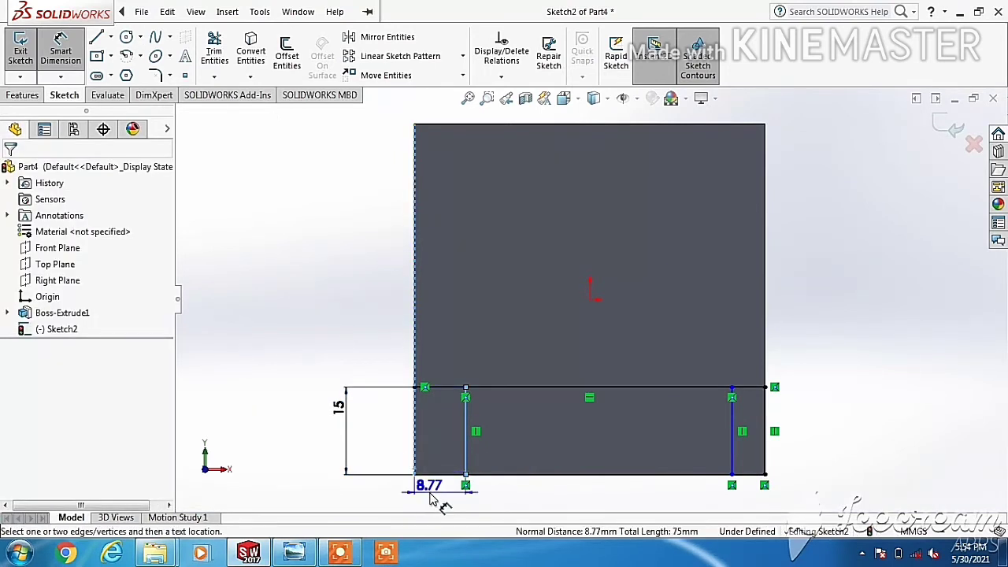
{"action": "left_click", "coordinate": [431, 500]}
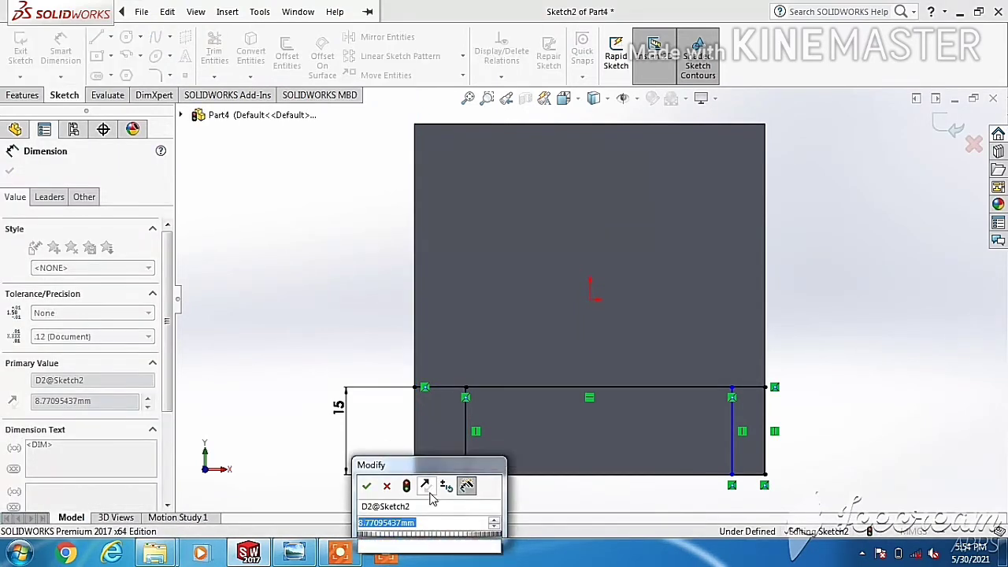
{"action": "type", "text": "10"}
{"action": "key", "text": "Return"}
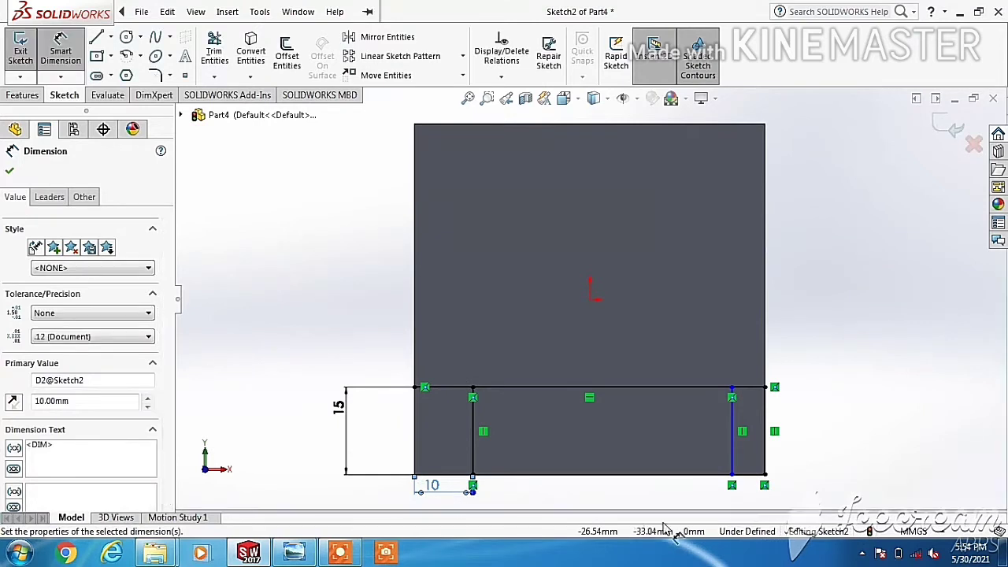
{"action": "left_click", "coordinate": [765, 476]}
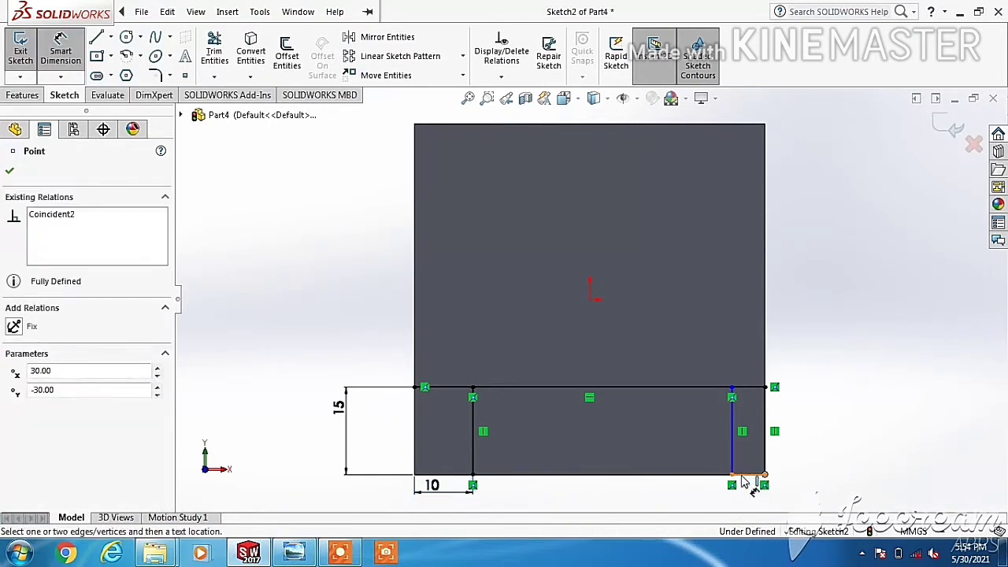
{"action": "left_click", "coordinate": [732, 476]}
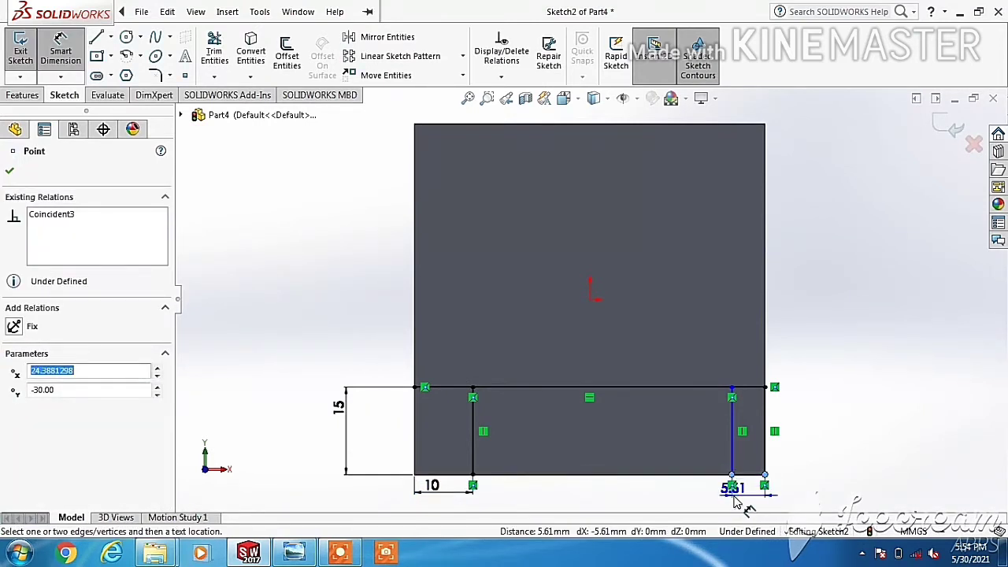
{"action": "left_click", "coordinate": [734, 494]}
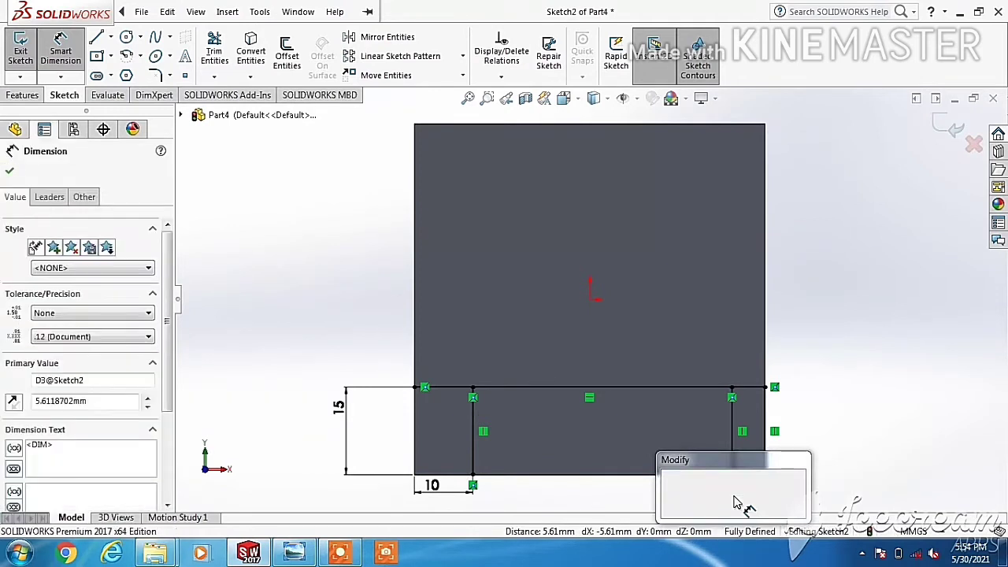
{"action": "type", "text": "10"}
{"action": "key", "text": "Return"}
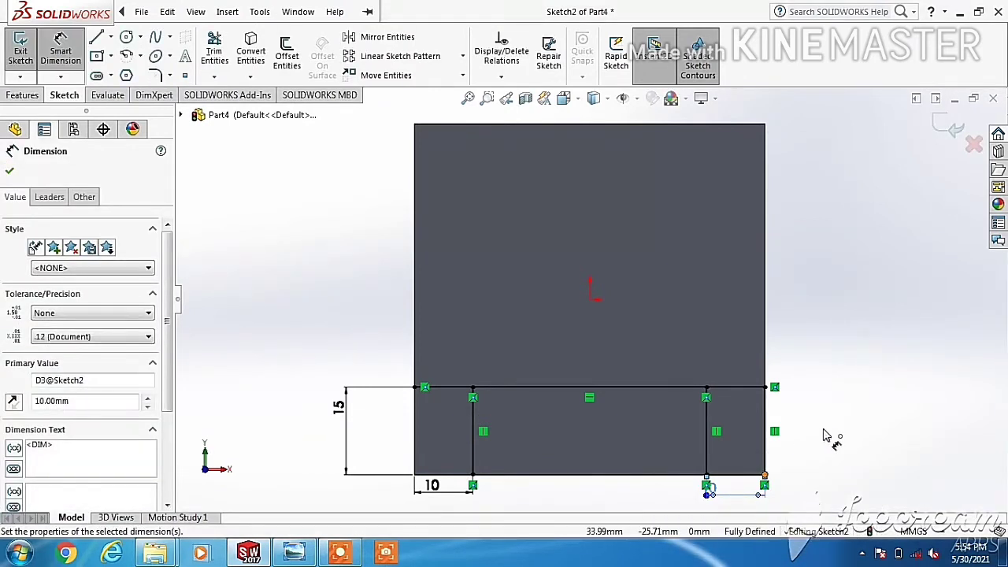
{"action": "right_click", "coordinate": [872, 400]}
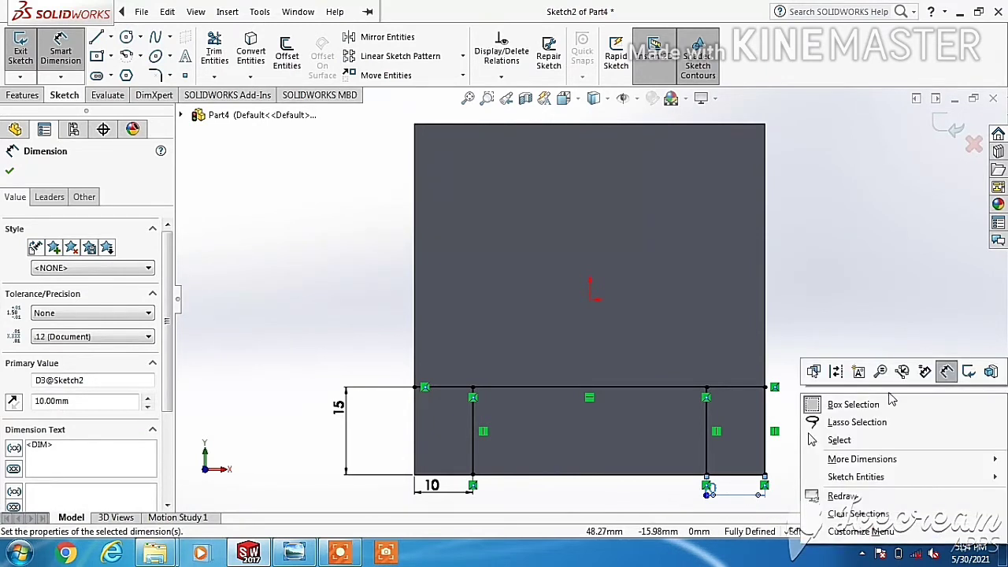
{"action": "left_click", "coordinate": [869, 442]}
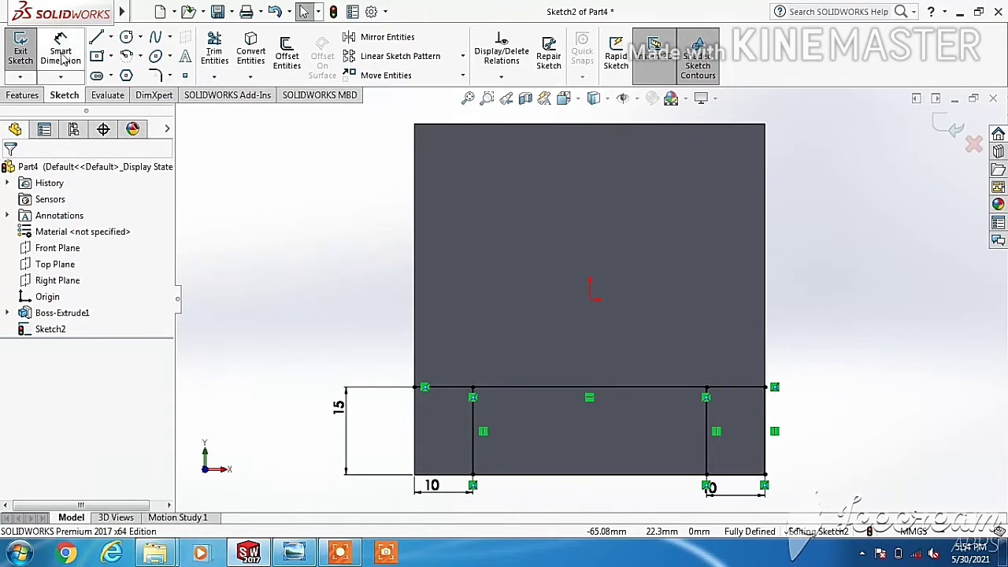
{"action": "left_click", "coordinate": [93, 46]}
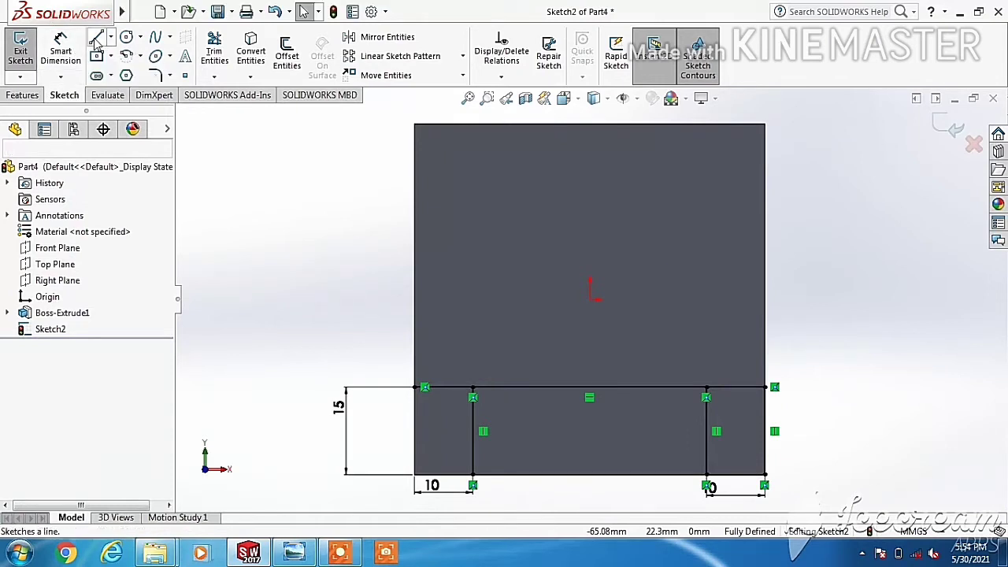
Draw a line along the bottom edge between the two vertical lines
{"action": "left_click", "coordinate": [472, 475]}
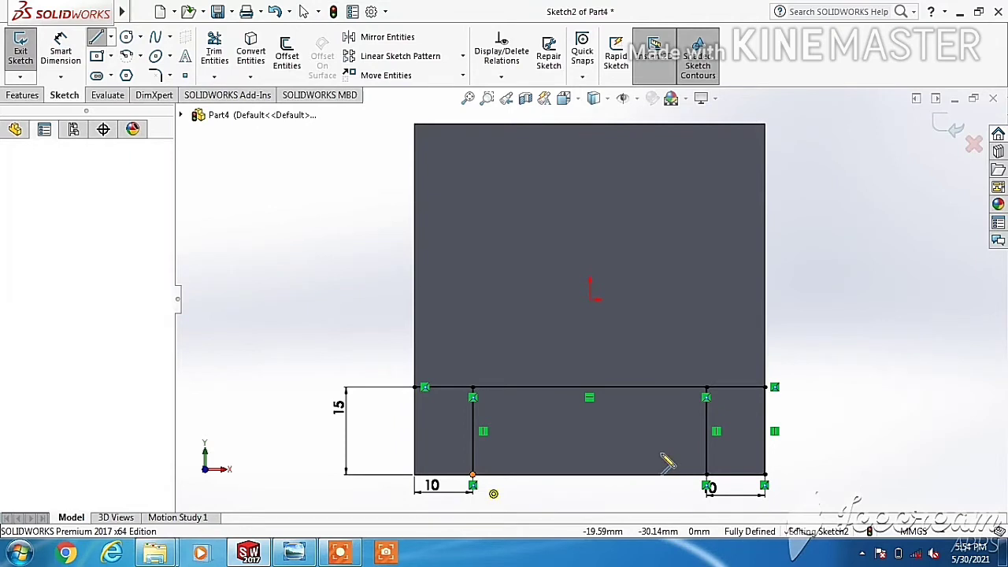
{"action": "left_click", "coordinate": [707, 476]}
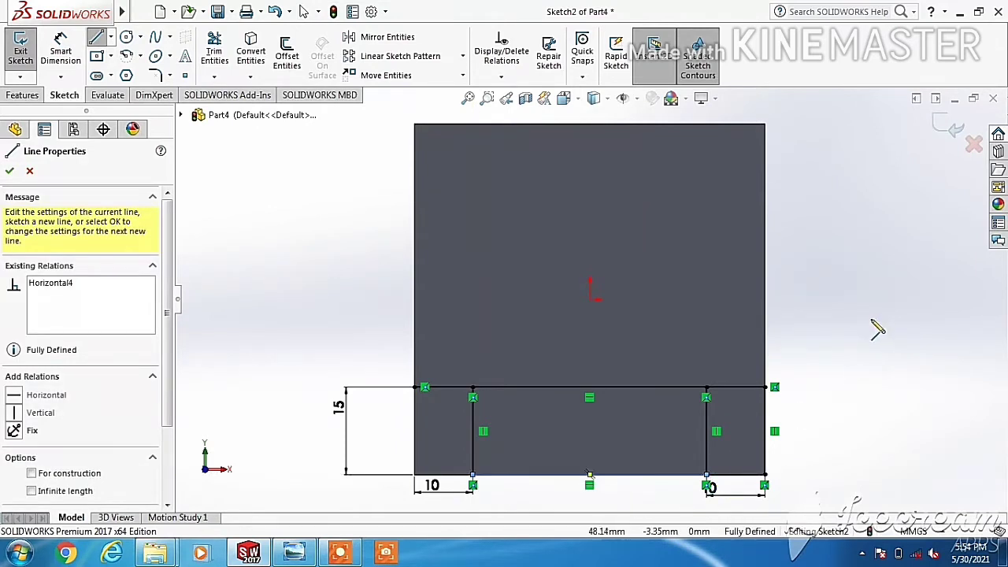
{"action": "right_click", "coordinate": [877, 329]}
{"action": "left_click", "coordinate": [880, 332]}
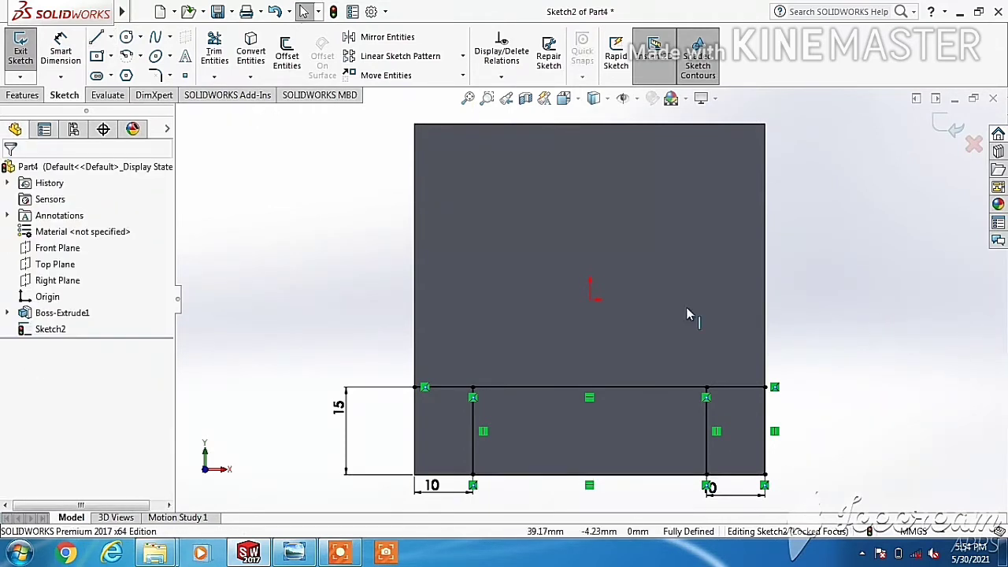
Trim the horizontal line's outer ends and stray segments, leaving the slot rectangle
{"action": "left_click", "coordinate": [214, 56]}
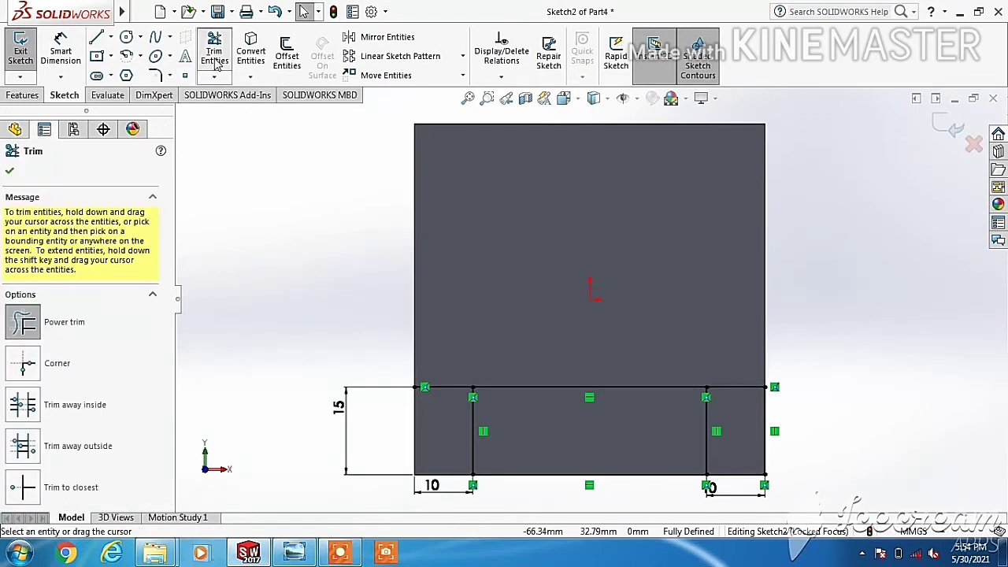
{"action": "left_click", "coordinate": [453, 386]}
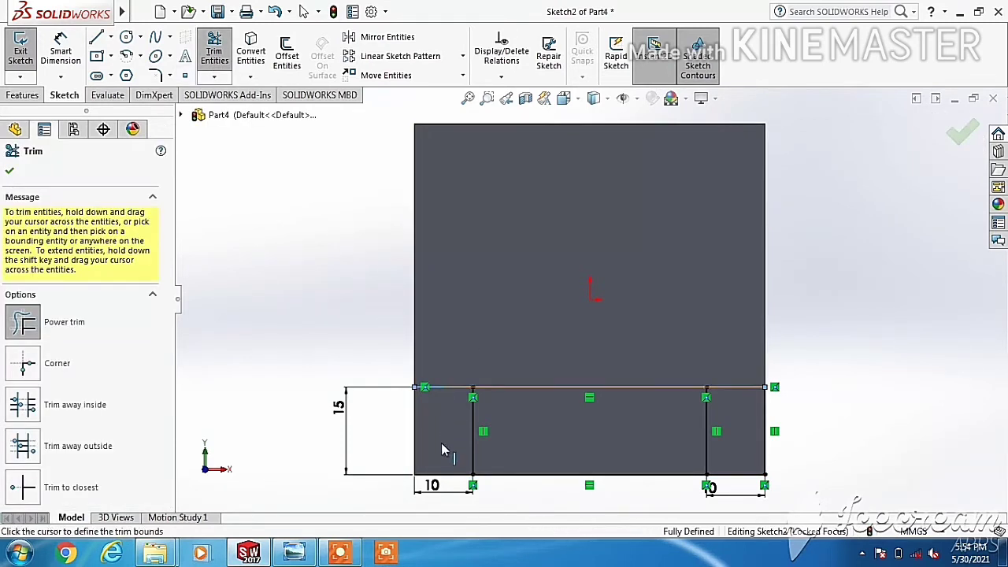
{"action": "left_click", "coordinate": [443, 486]}
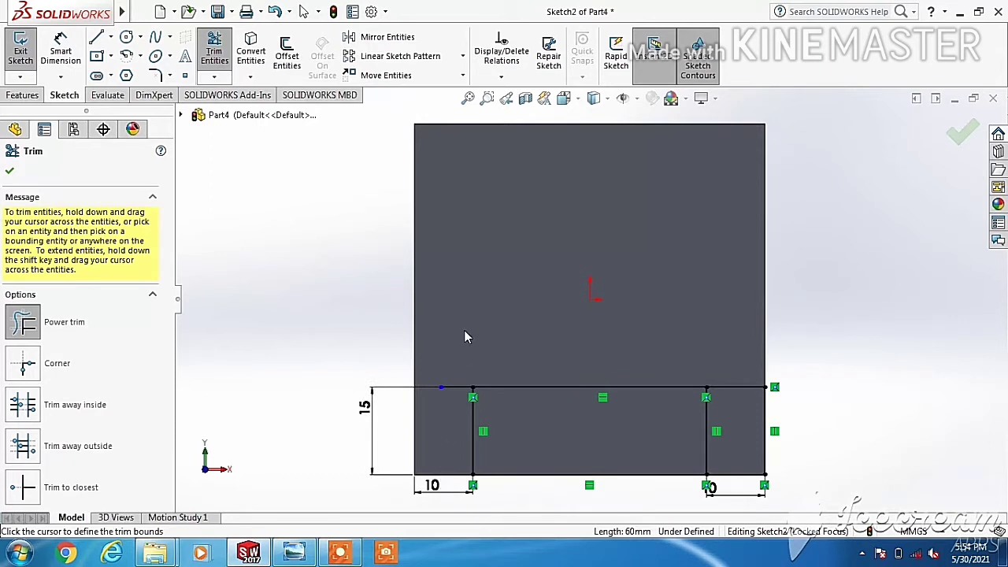
{"action": "left_click_drag", "start_coordinate": [465, 336], "coordinate": [450, 421]}
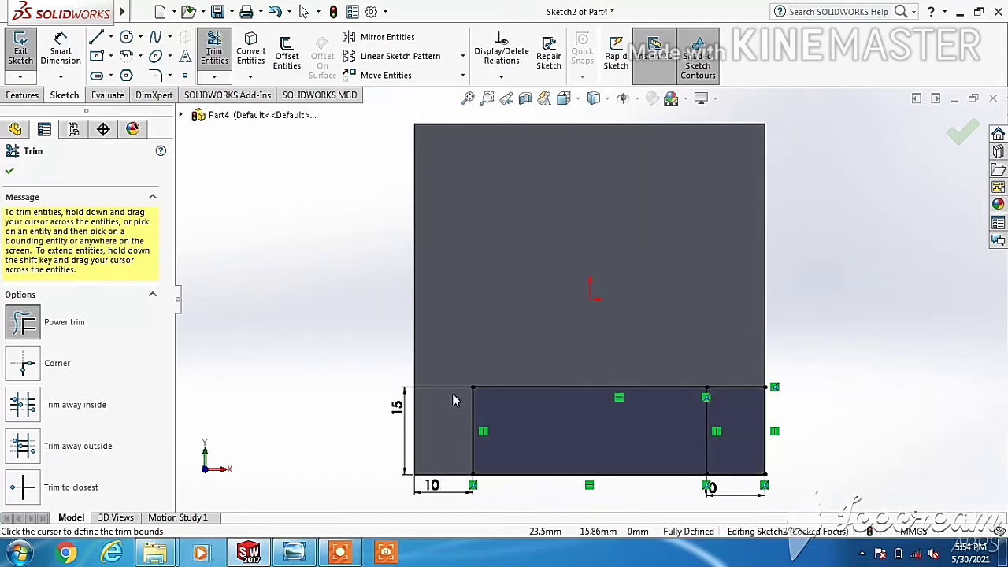
{"action": "left_click_drag", "start_coordinate": [449, 514], "coordinate": [450, 519]}
{"action": "left_click_drag", "start_coordinate": [740, 442], "coordinate": [745, 472]}
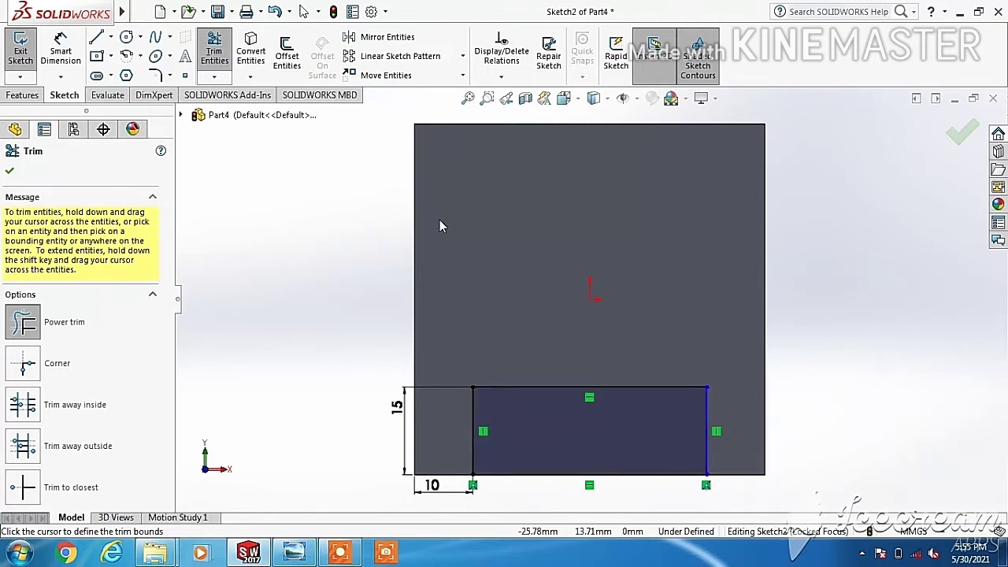
Extruded-cut the rectangle Blind 60 mm and orbit to inspect the new slot
{"action": "left_click", "coordinate": [10, 173]}
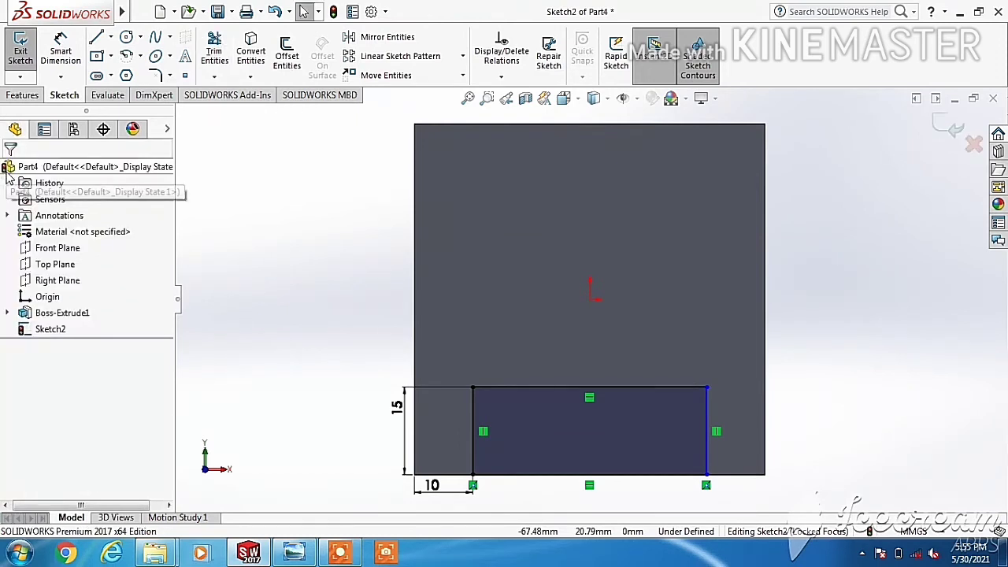
{"action": "left_click", "coordinate": [22, 96]}
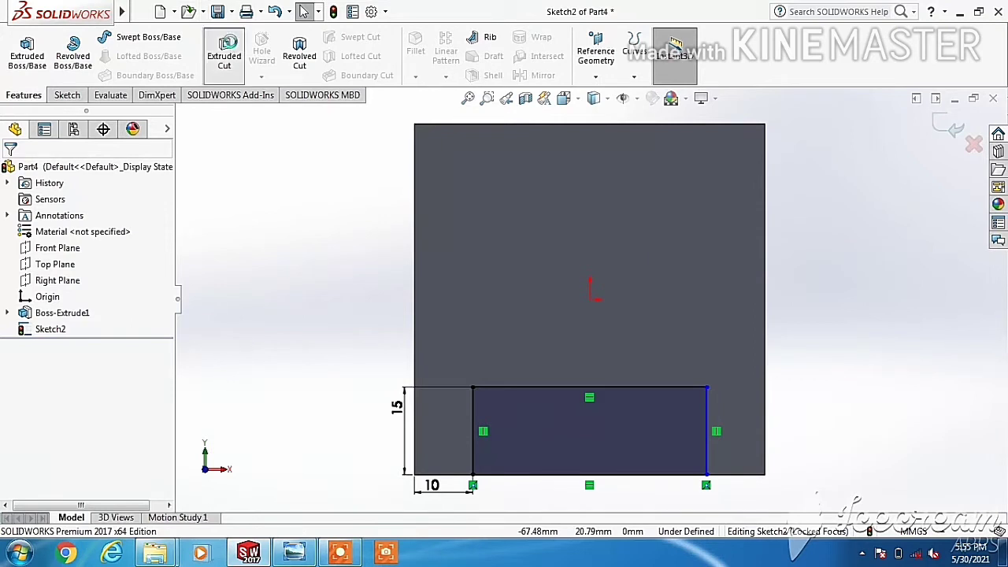
{"action": "left_click", "coordinate": [227, 52]}
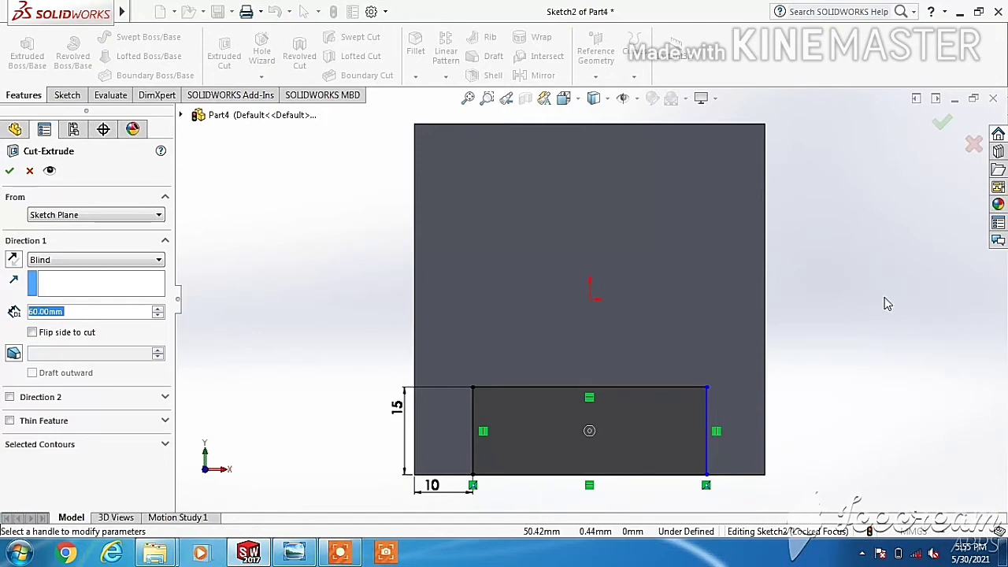
{"action": "mouse_move", "coordinate": [877, 295]}
{"action": "middle_mouse_down"}
{"action": "mouse_move", "coordinate": [793, 370]}
{"action": "mouse_move", "coordinate": [273, 360]}
{"action": "middle_mouse_up"}
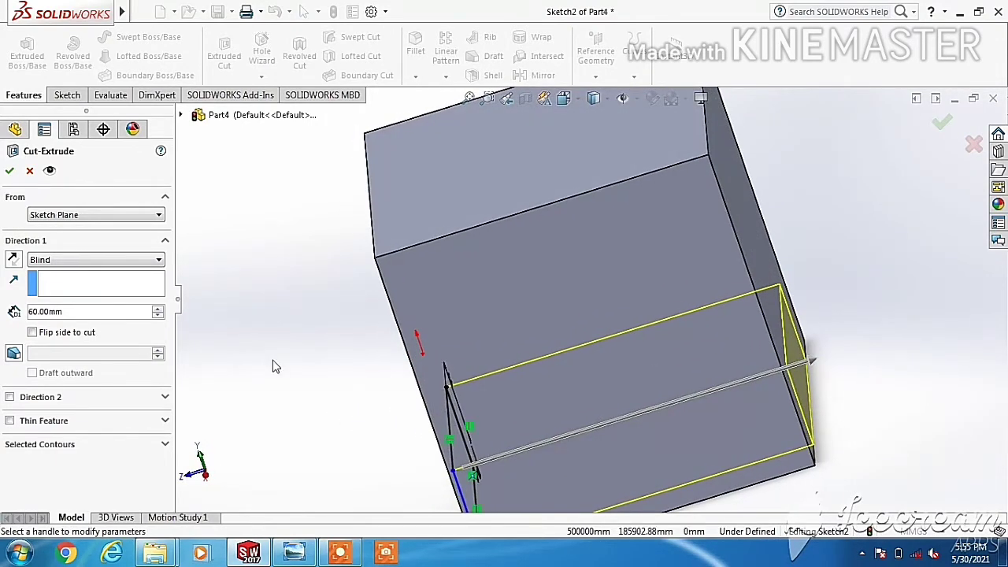
{"action": "left_click", "coordinate": [8, 171]}
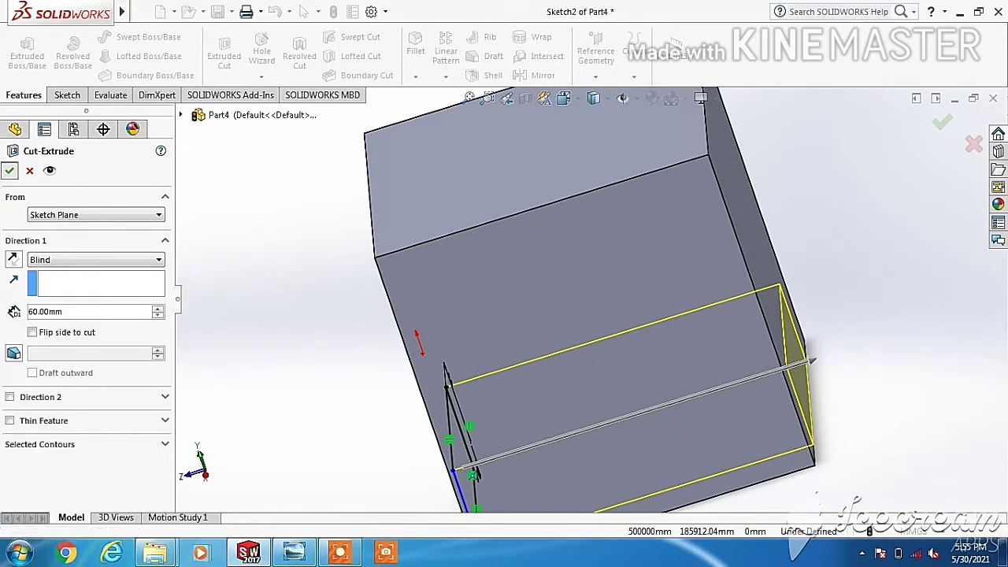
{"action": "left_click", "coordinate": [268, 329]}
{"action": "middle_click_drag", "start_coordinate": [269, 328], "coordinate": [307, 325]}
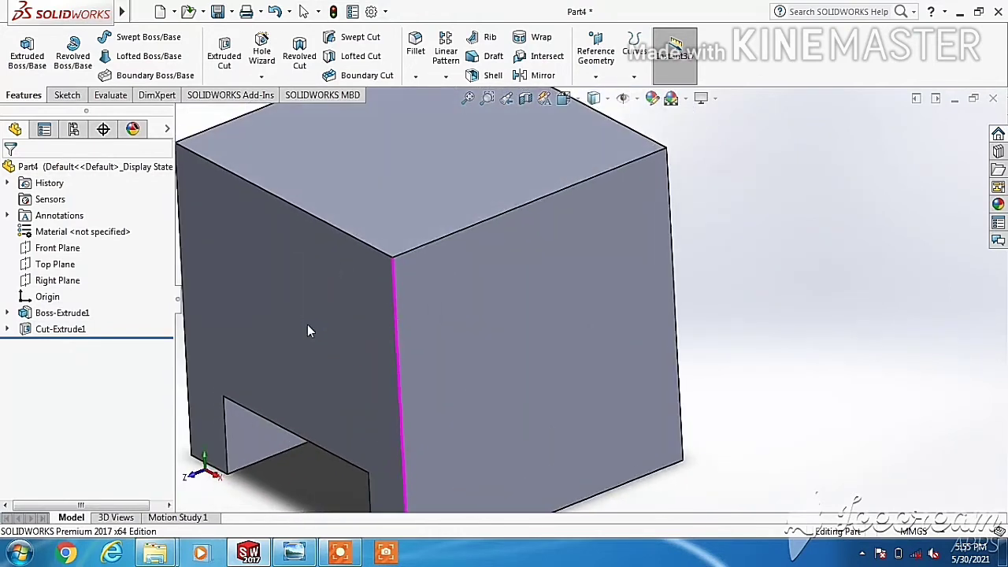
Start Sketch3 on the Front Plane and draw a vertical centreline from the top edge to the slot
{"action": "left_click", "coordinate": [53, 250]}
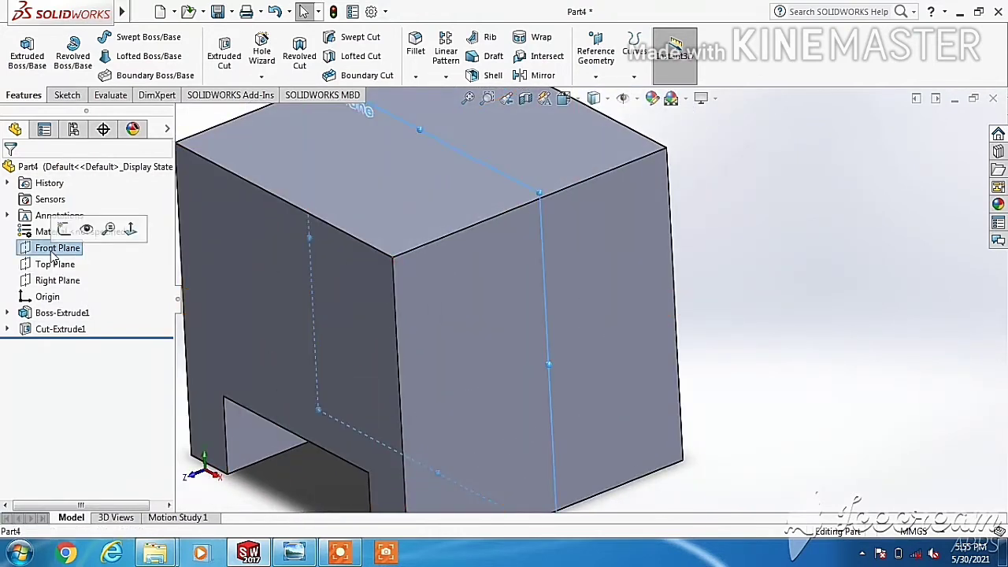
{"action": "left_click", "coordinate": [63, 235]}
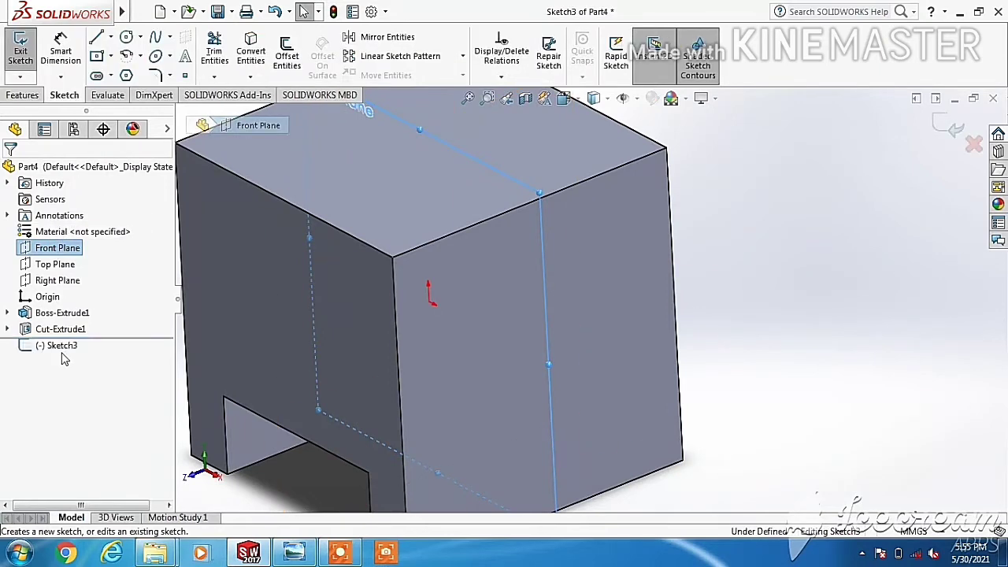
{"action": "left_click", "coordinate": [54, 347]}
{"action": "left_click", "coordinate": [89, 322]}
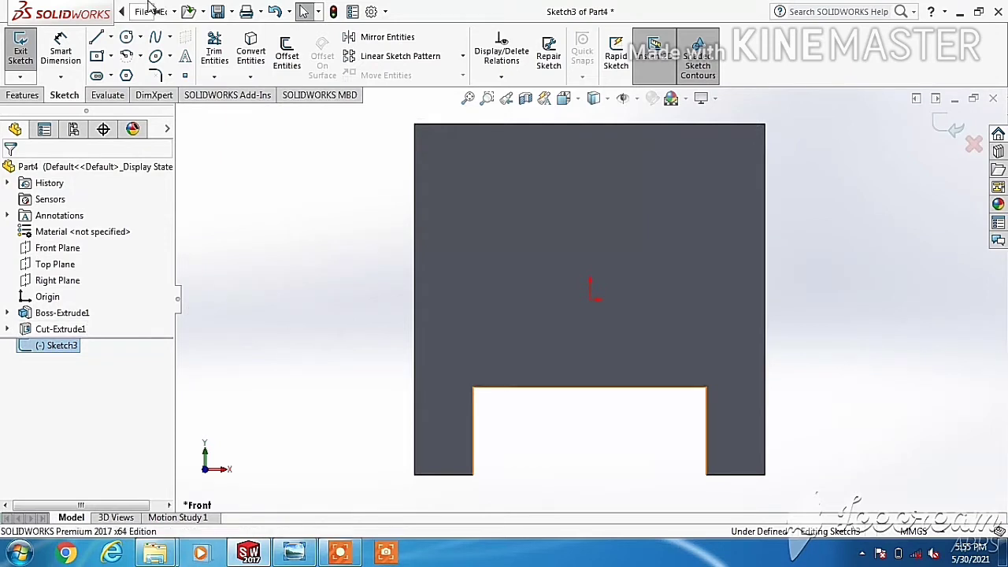
{"action": "key", "text": "alt+f"}
{"action": "left_click", "coordinate": [110, 37]}
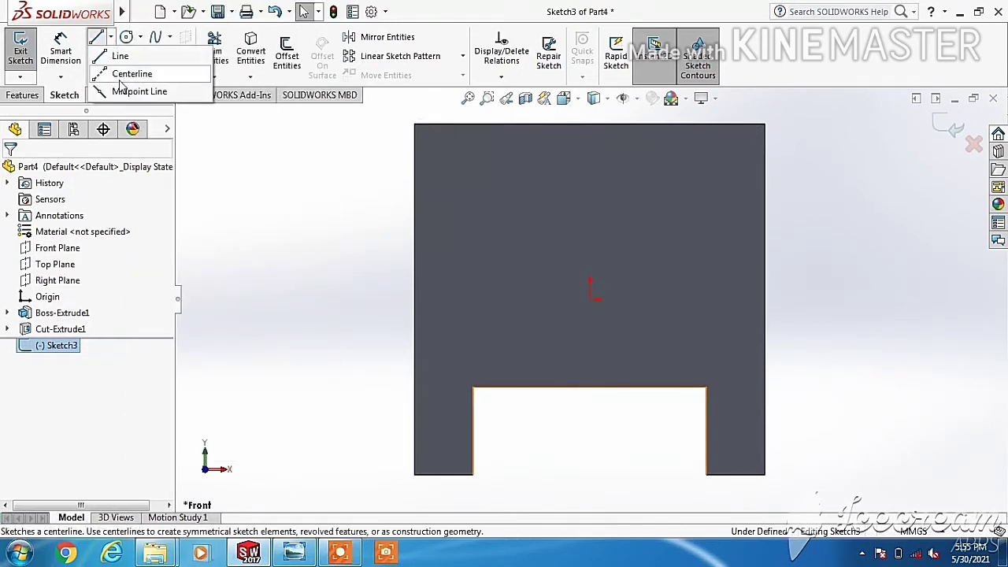
{"action": "left_click", "coordinate": [126, 74]}
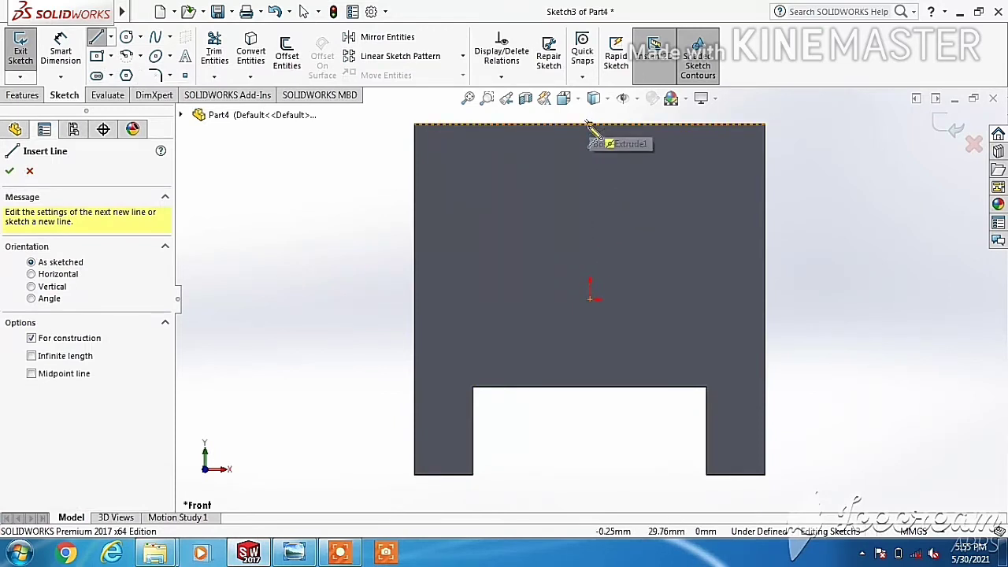
{"action": "left_click", "coordinate": [590, 124]}
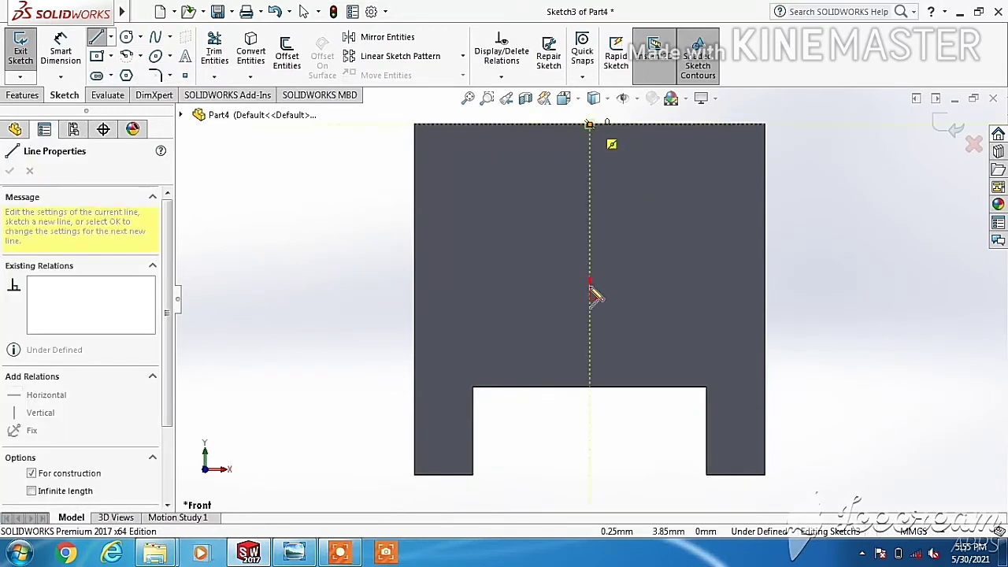
{"action": "left_click", "coordinate": [589, 386]}
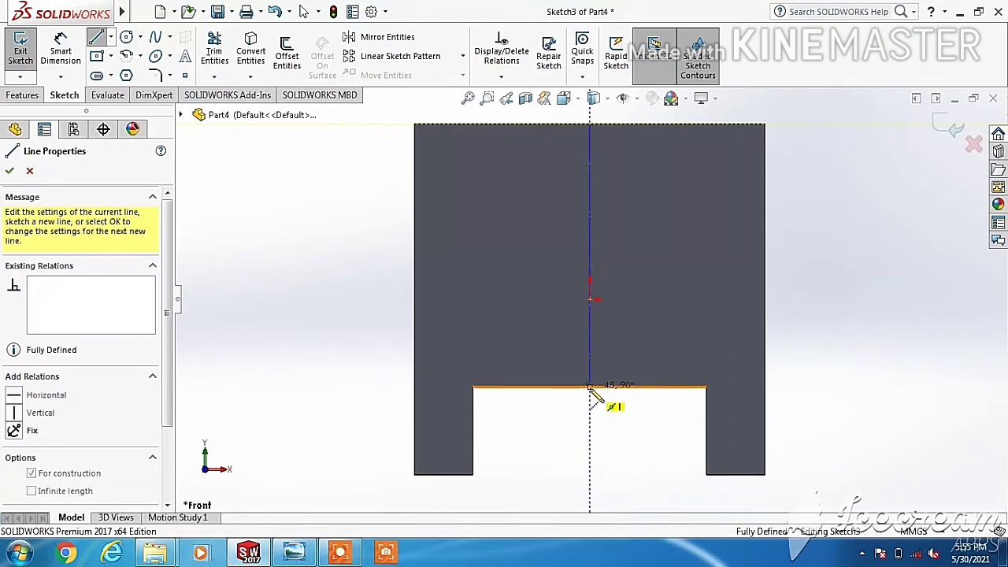
{"action": "right_click", "coordinate": [646, 347]}
{"action": "left_click", "coordinate": [659, 355]}
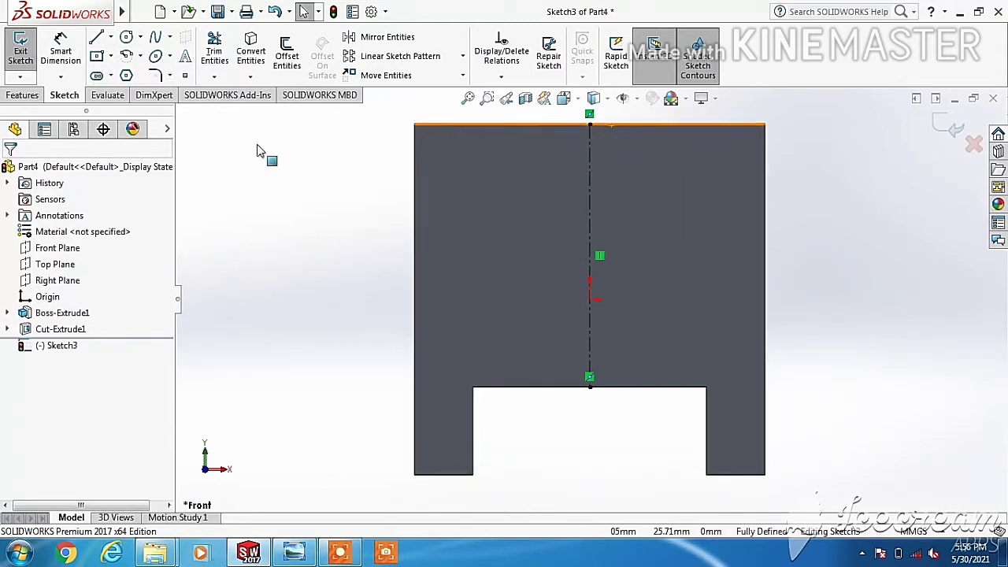
Draw the stepped half-profile beside the centreline, closing it back at the slot top
{"action": "left_click", "coordinate": [98, 38]}
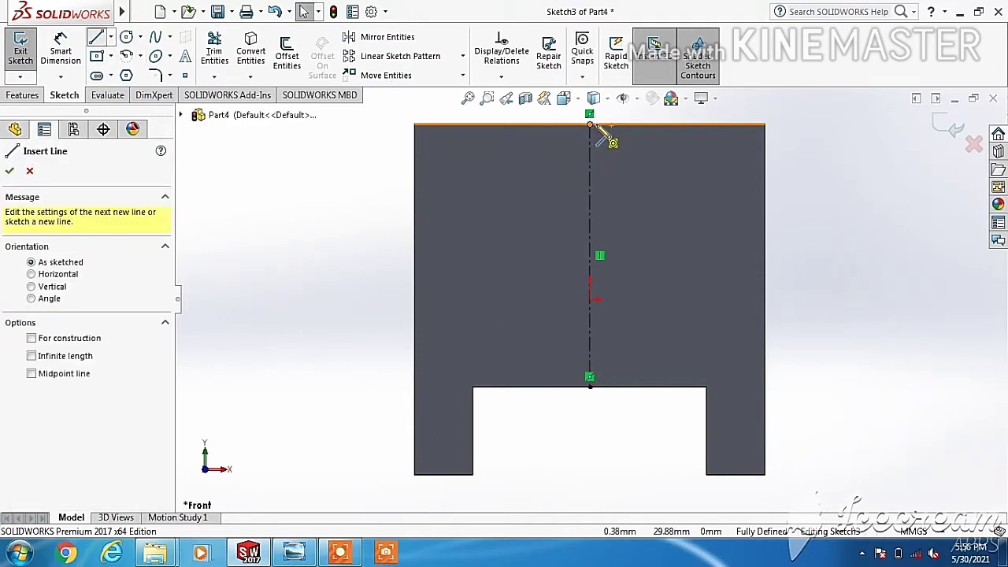
{"action": "left_click", "coordinate": [610, 128]}
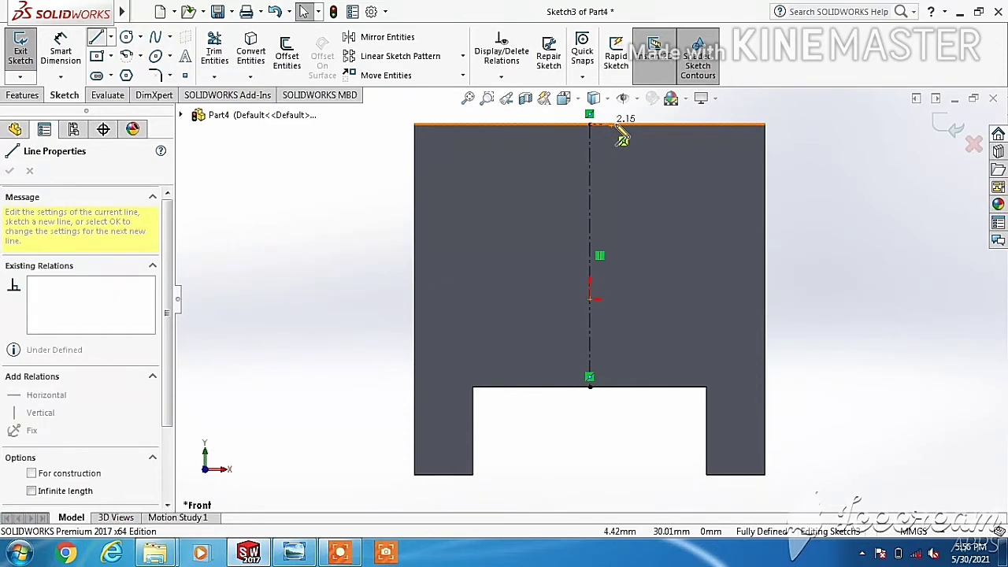
{"action": "left_click", "coordinate": [615, 126]}
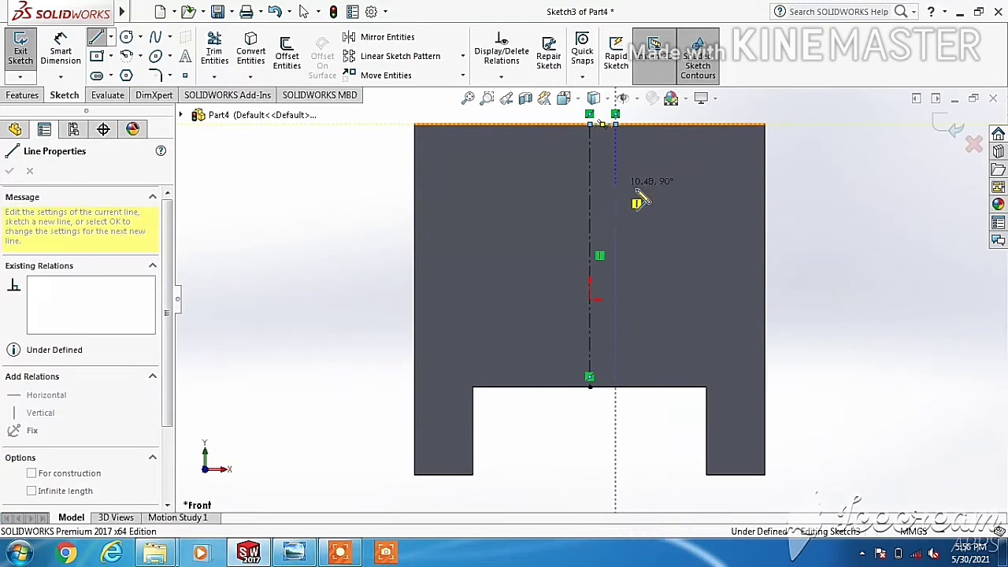
{"action": "left_click", "coordinate": [634, 187]}
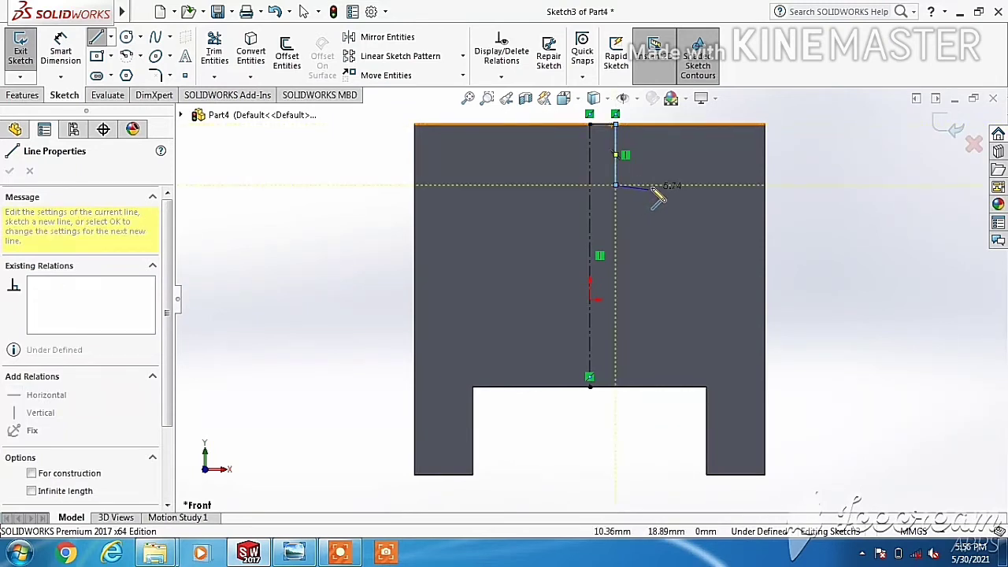
{"action": "left_click", "coordinate": [650, 187]}
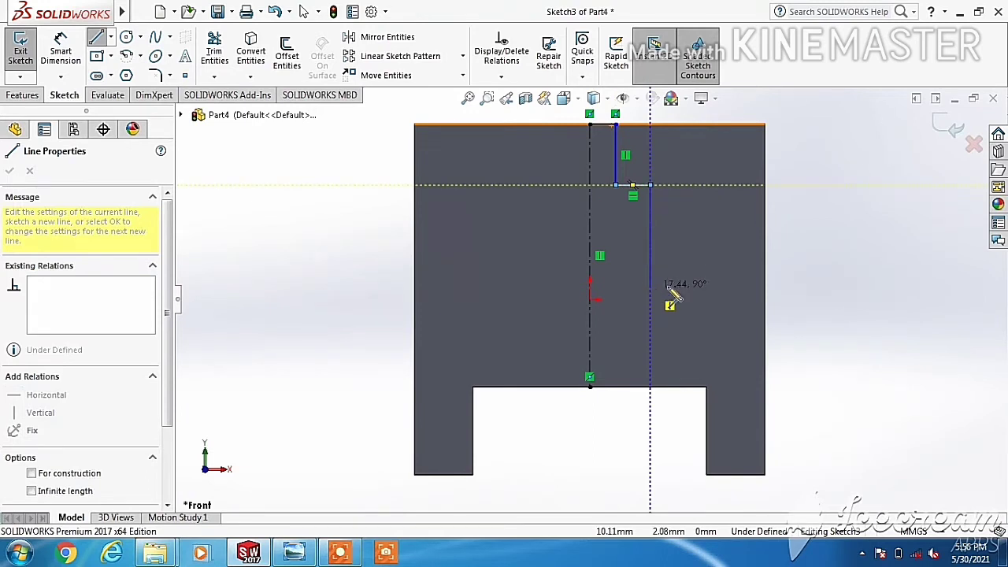
{"action": "left_click", "coordinate": [667, 286]}
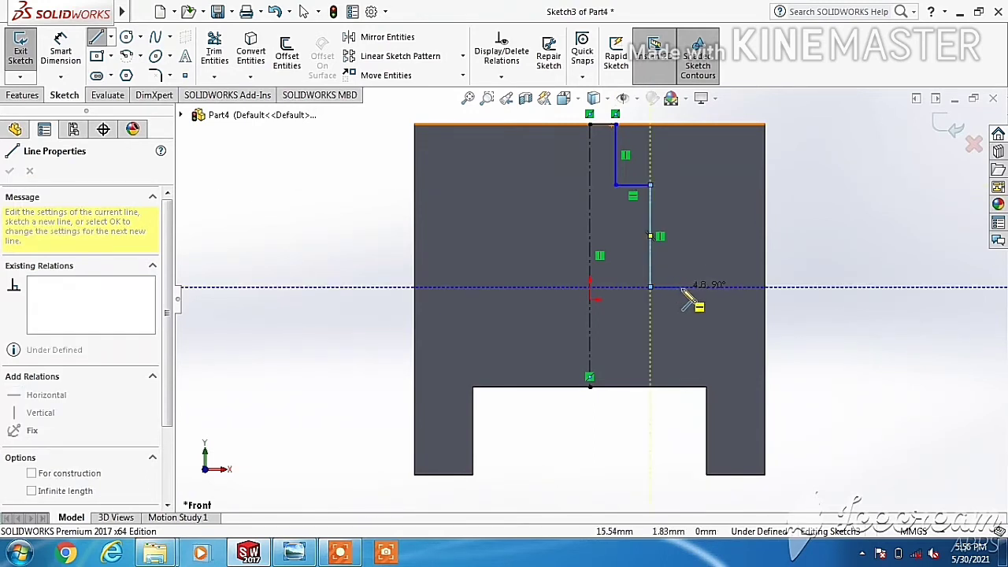
{"action": "key", "text": "Escape"}
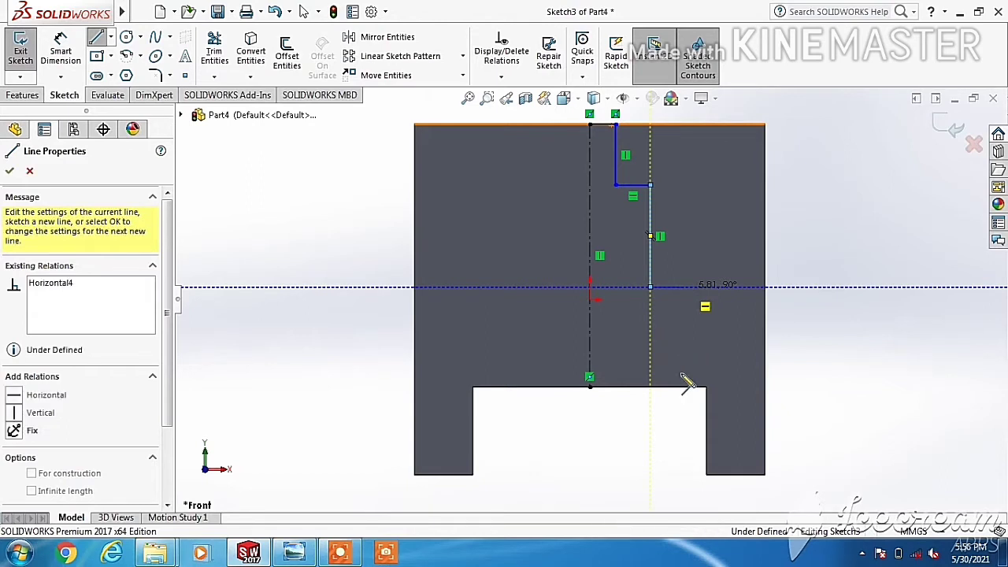
{"action": "left_click", "coordinate": [684, 387]}
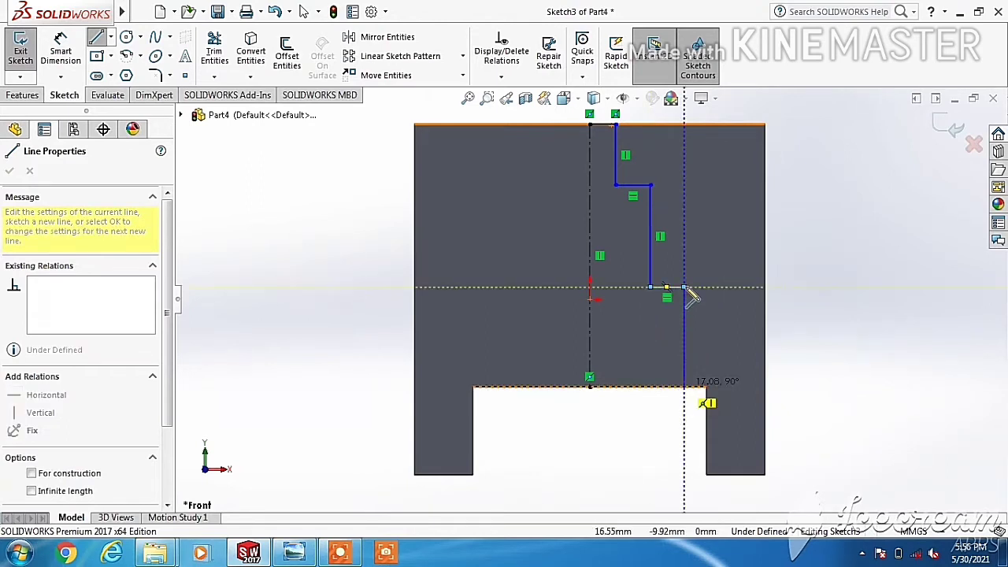
{"action": "left_click", "coordinate": [683, 386]}
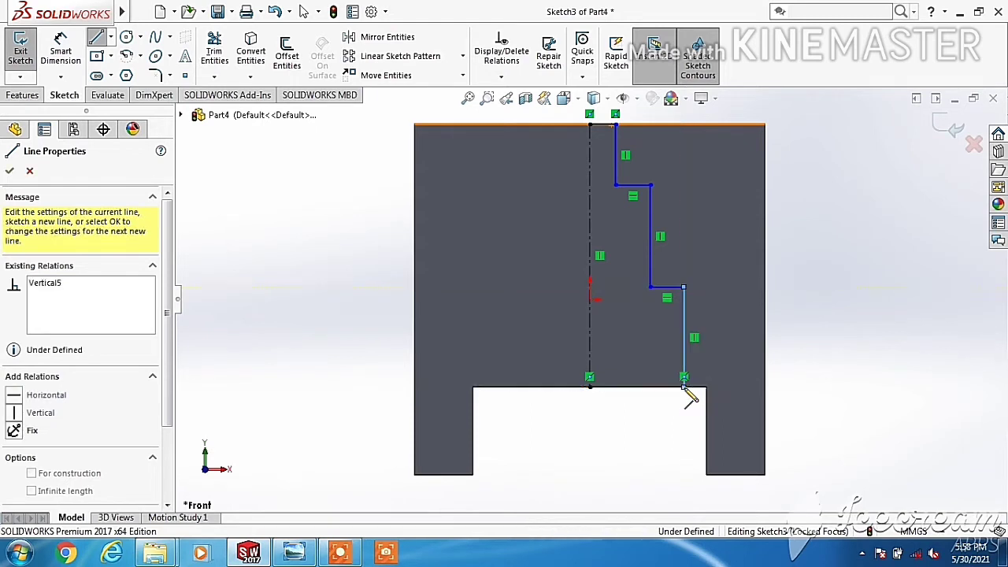
{"action": "left_click", "coordinate": [590, 386]}
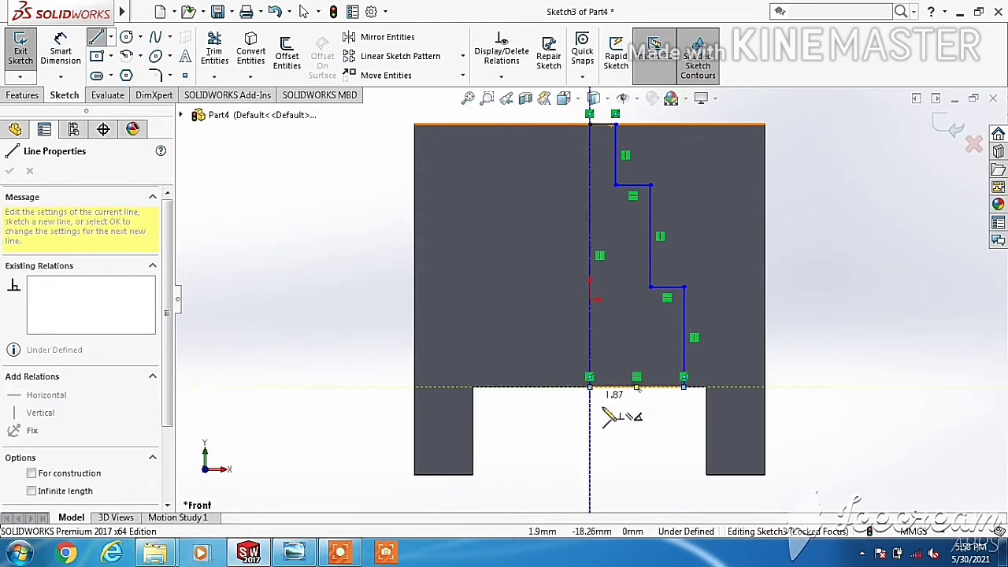
{"action": "right_click", "coordinate": [606, 413]}
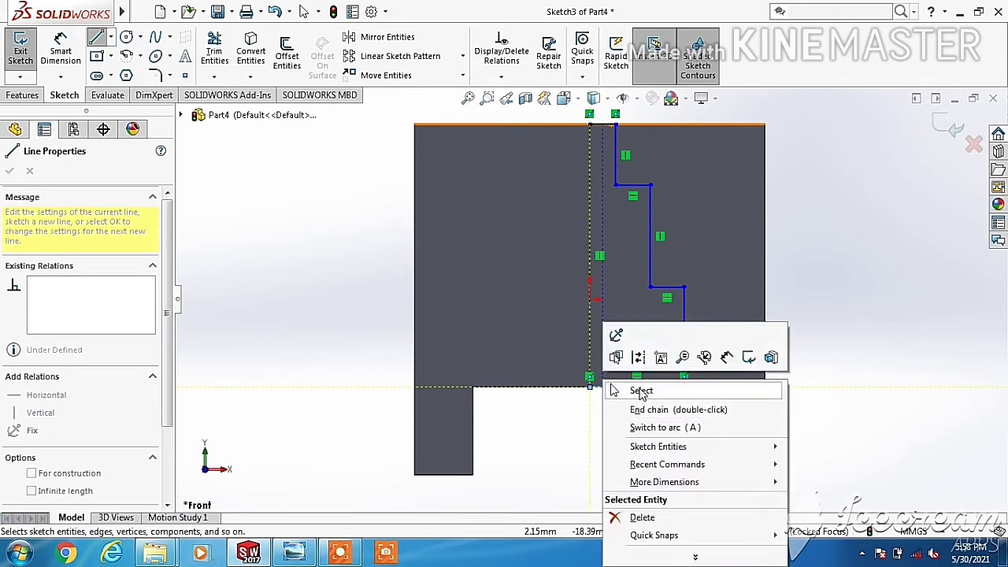
{"action": "left_click", "coordinate": [622, 390]}
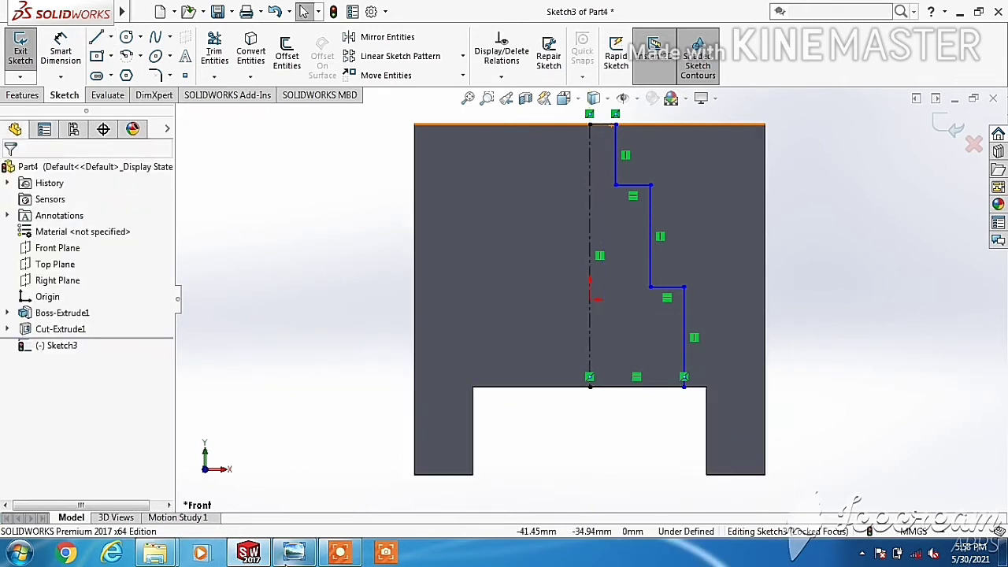
{"action": "mouse_move", "coordinate": [294, 553]}
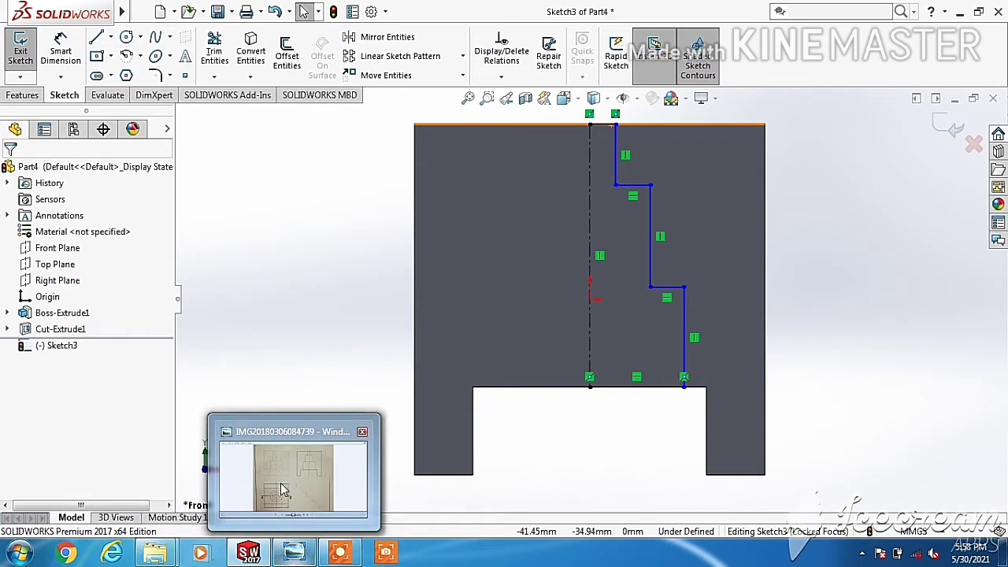
{"action": "left_click", "coordinate": [280, 484]}
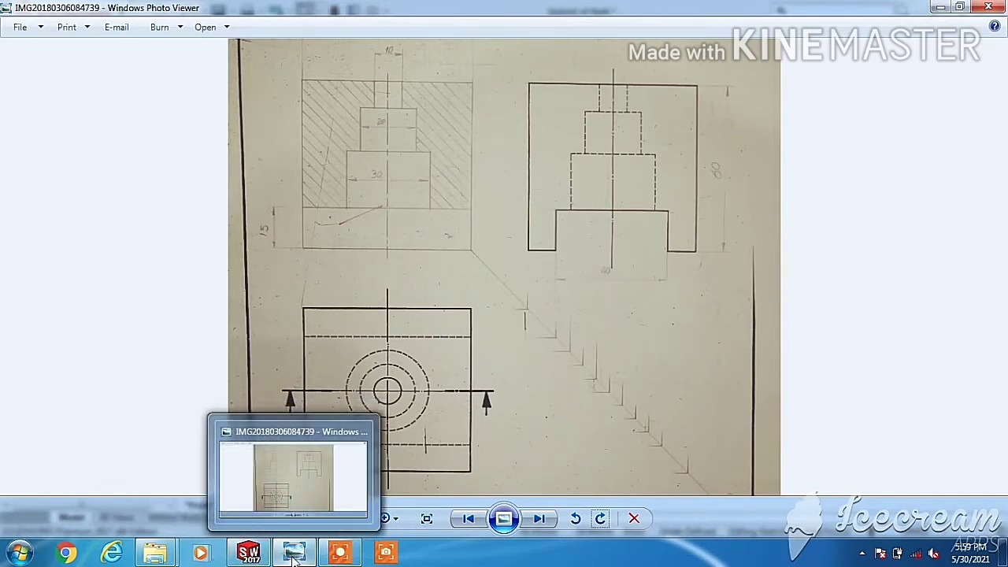
{"action": "mouse_move", "coordinate": [249, 552]}
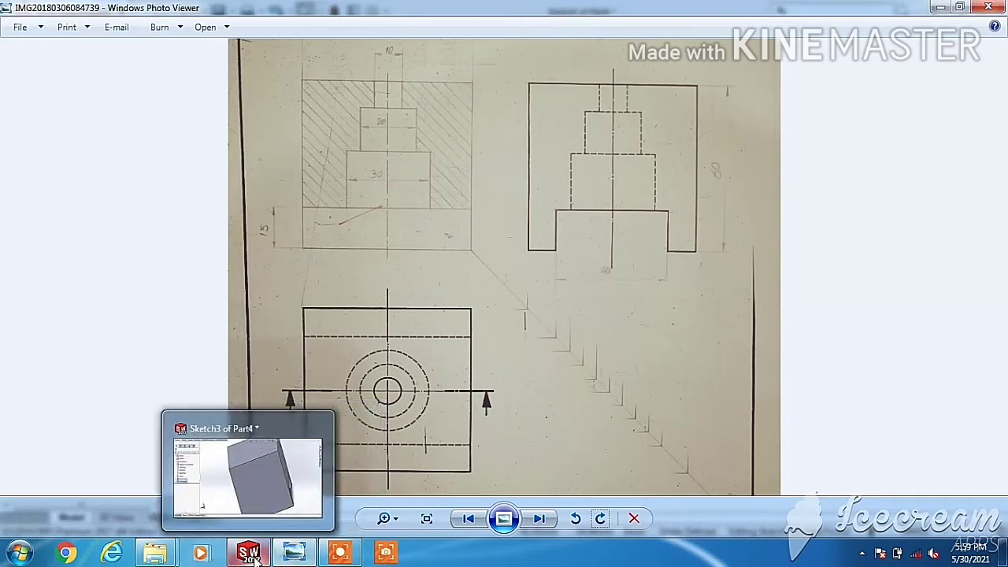
{"action": "left_click", "coordinate": [249, 472]}
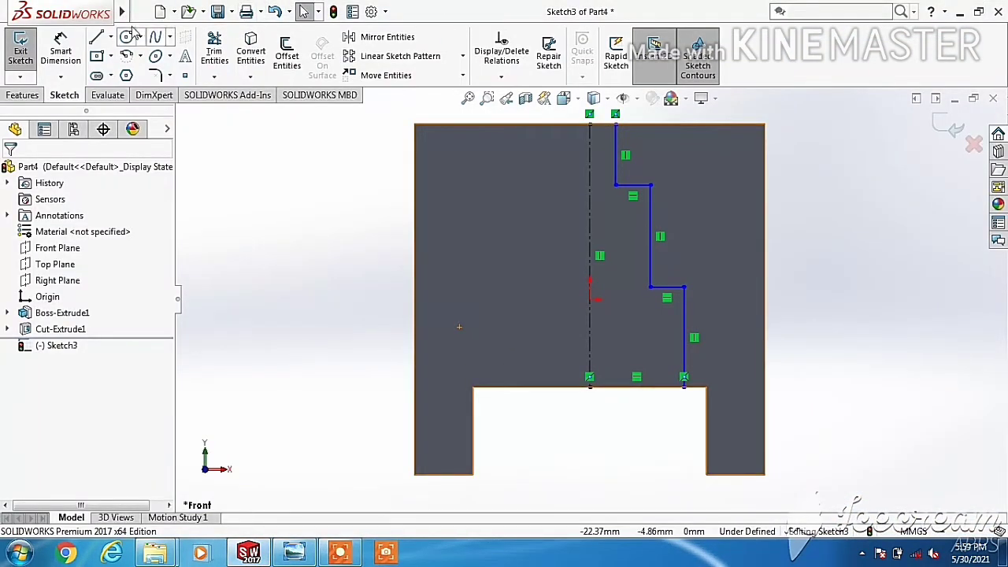
Dimension the top and second steps 5 mm and 10 mm from the centreline
{"action": "left_click", "coordinate": [60, 49]}
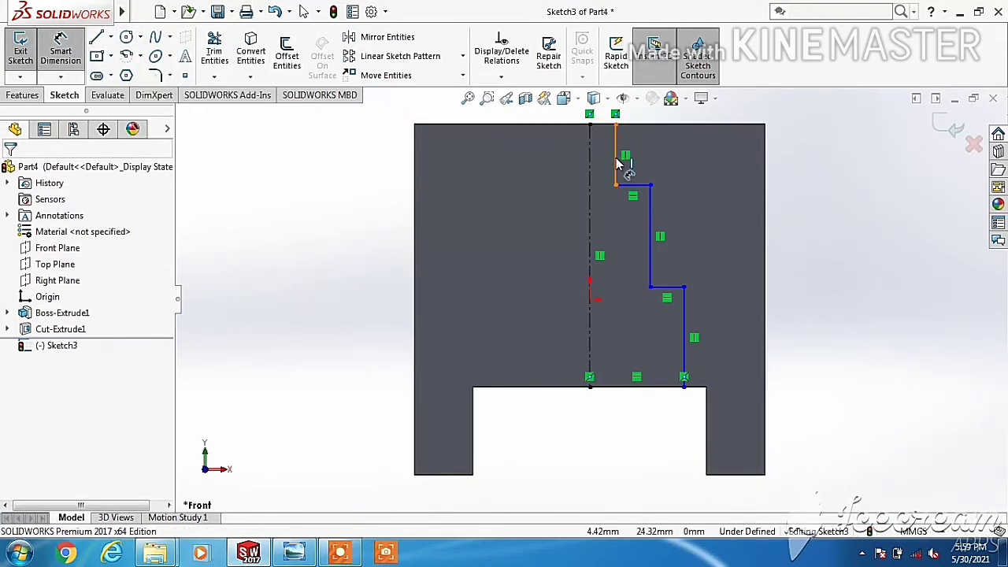
{"action": "left_click", "coordinate": [616, 159]}
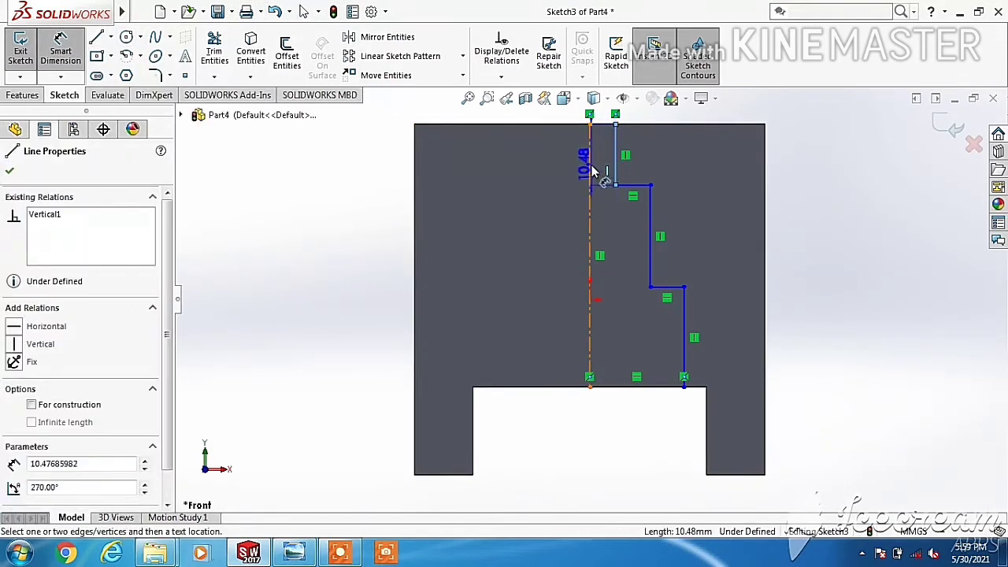
{"action": "left_click", "coordinate": [591, 168]}
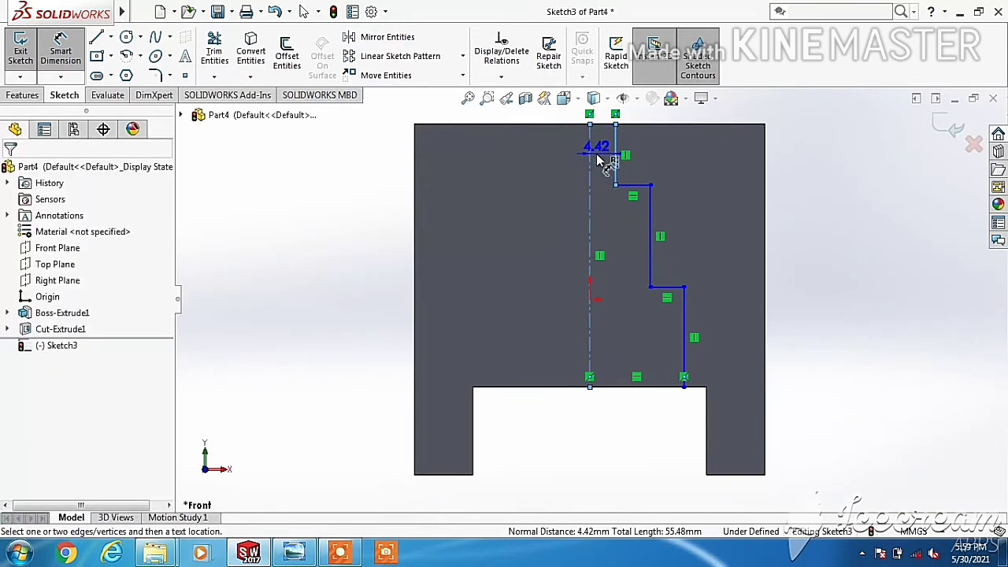
{"action": "left_click", "coordinate": [596, 159]}
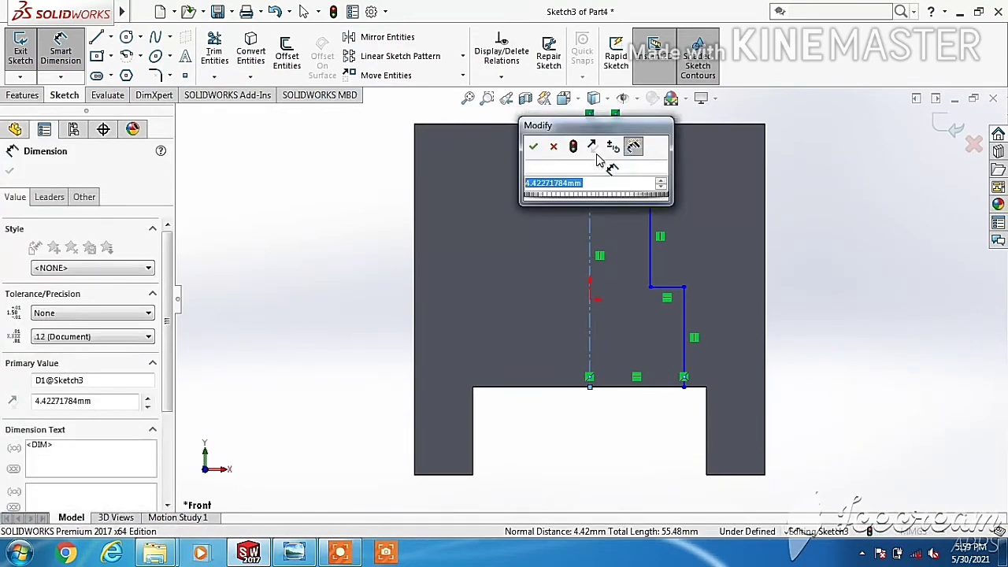
{"action": "type", "text": "5"}
{"action": "key", "text": "Return"}
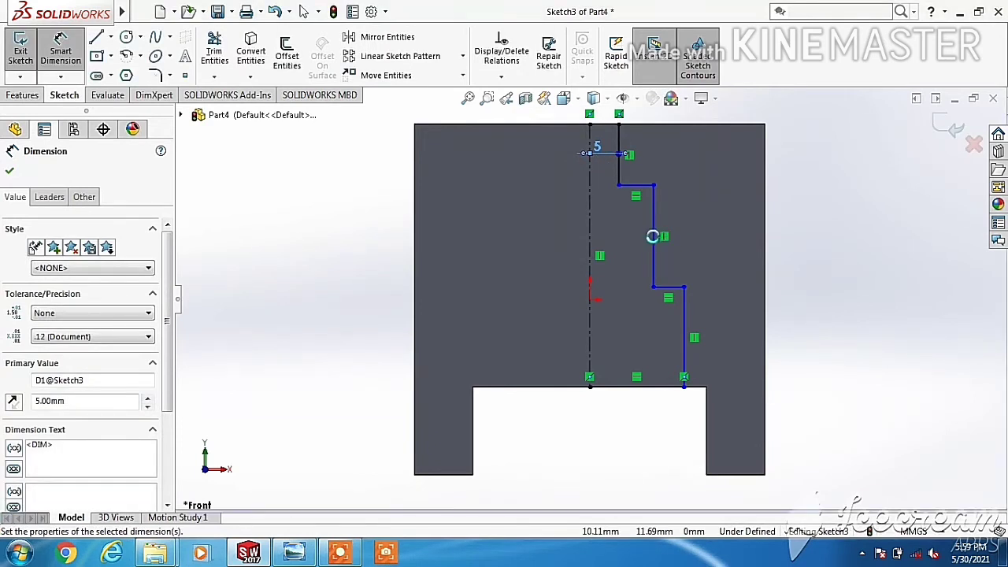
{"action": "left_click", "coordinate": [654, 240]}
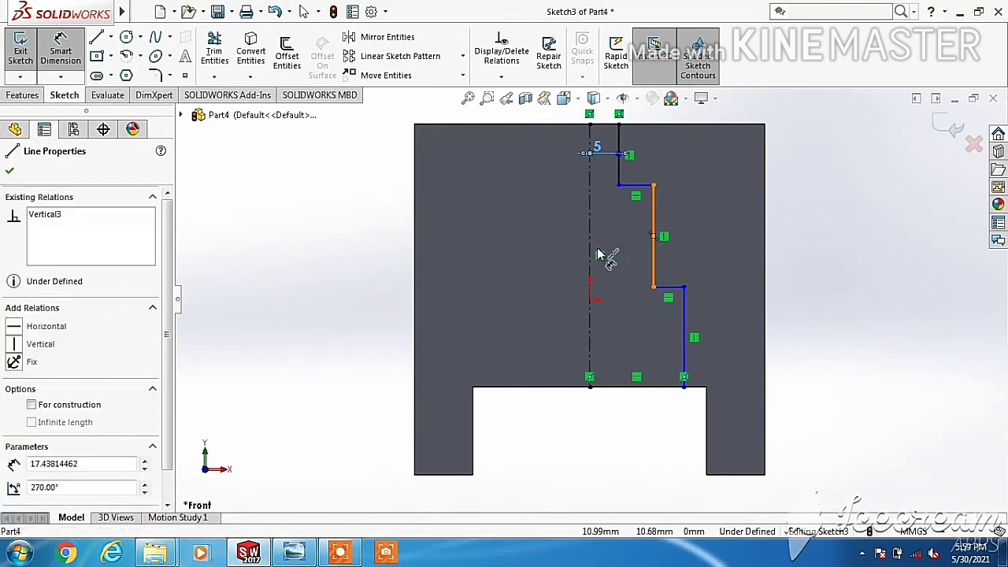
{"action": "left_click", "coordinate": [590, 254]}
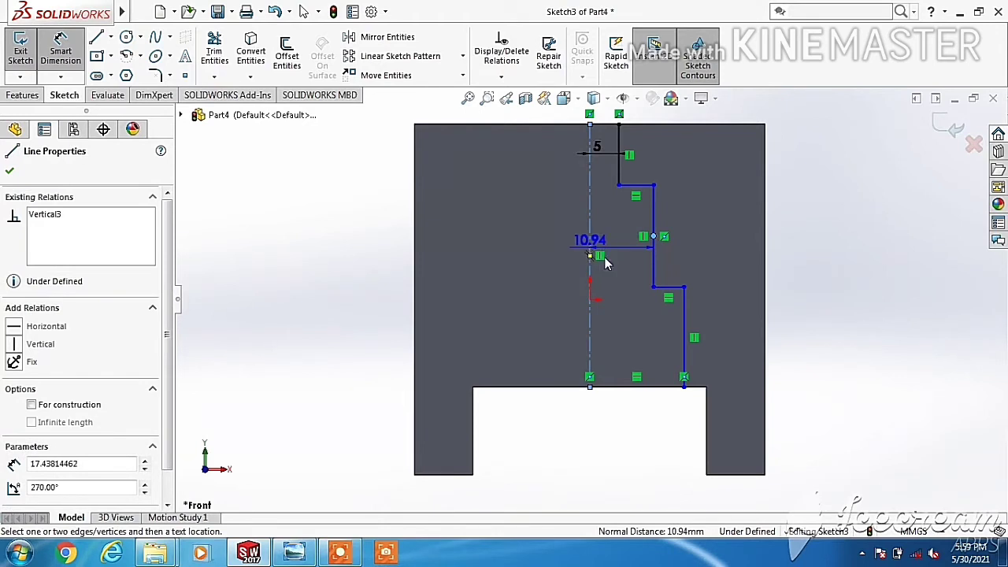
{"action": "left_click", "coordinate": [618, 262]}
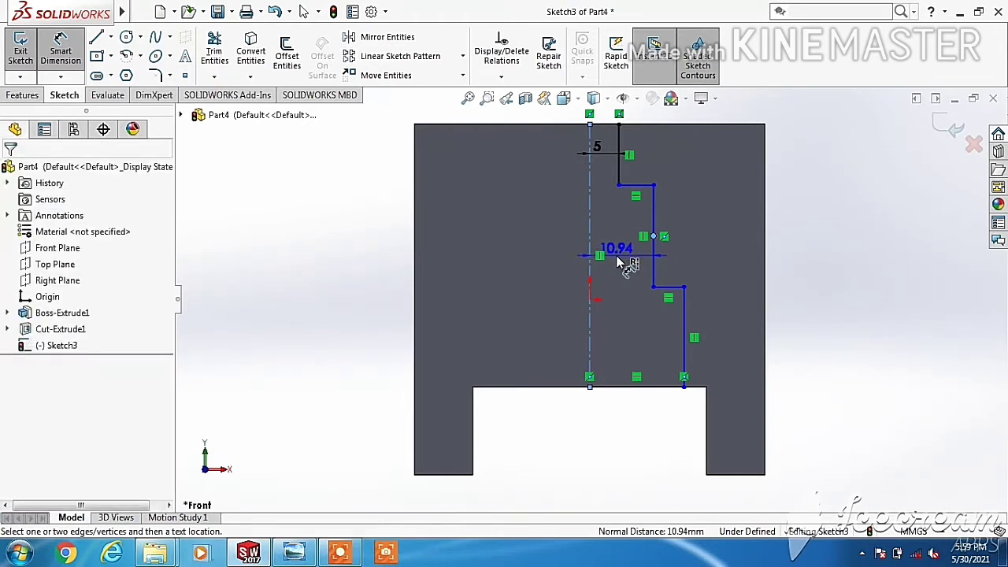
{"action": "left_click", "coordinate": [618, 261]}
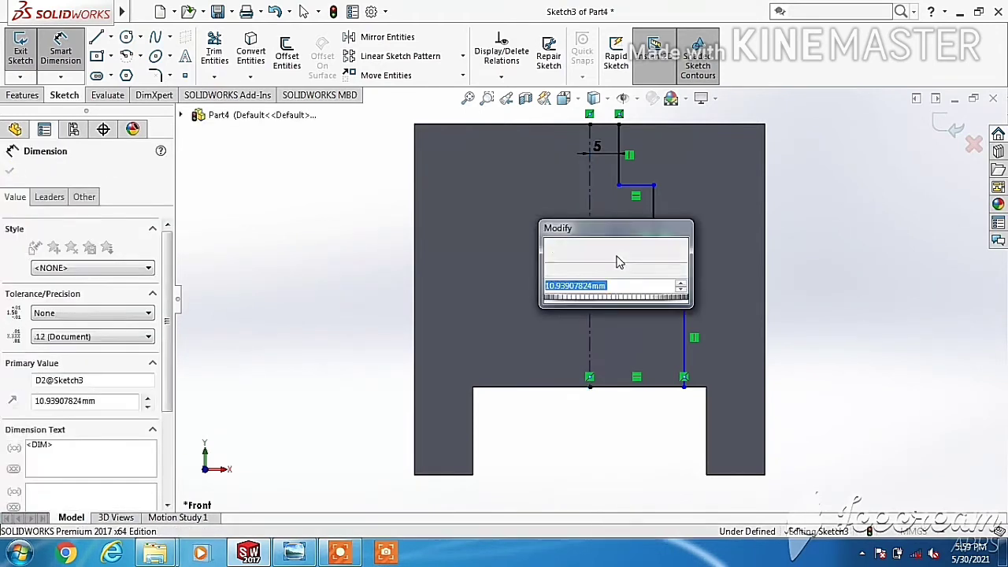
{"action": "type", "text": "10"}
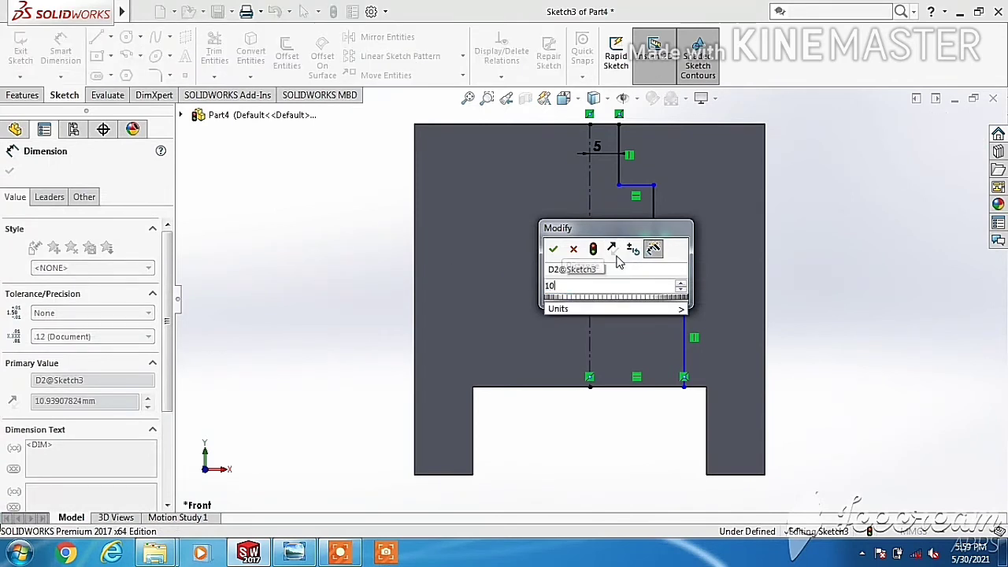
{"action": "key", "text": "Return"}
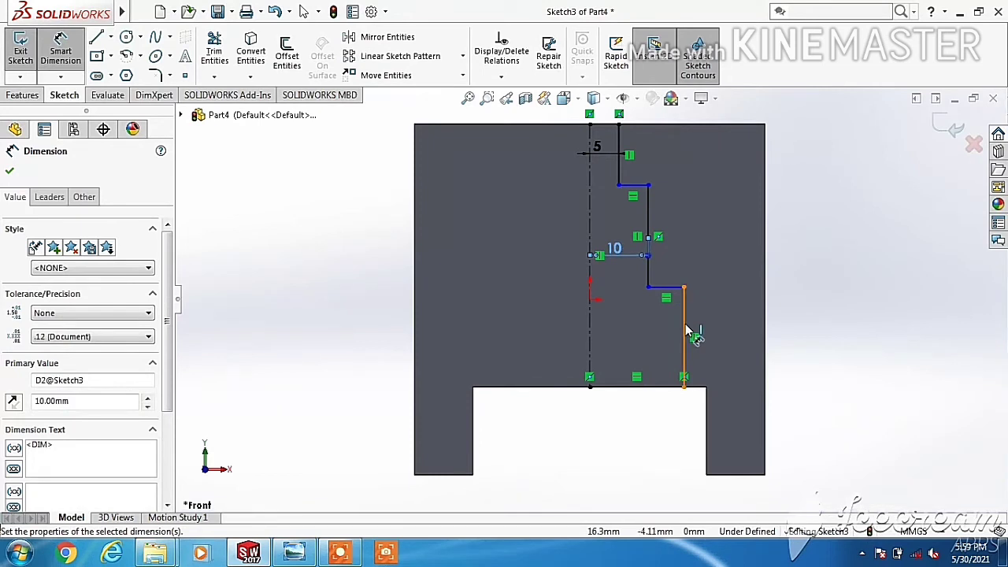
Set the outer step 15 mm from the centreline and begin a height dimension on it
{"action": "left_click", "coordinate": [685, 330]}
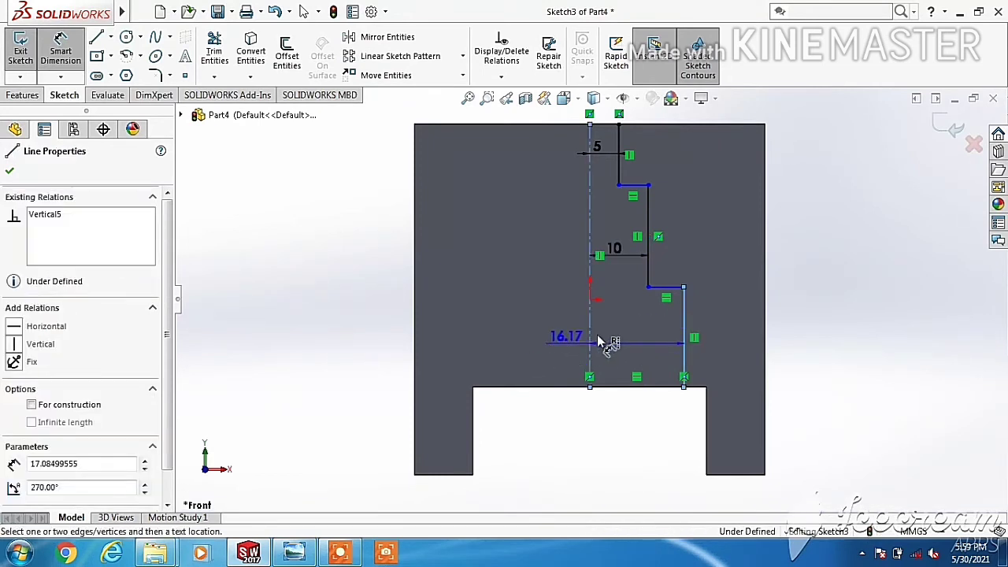
{"action": "left_click", "coordinate": [617, 334]}
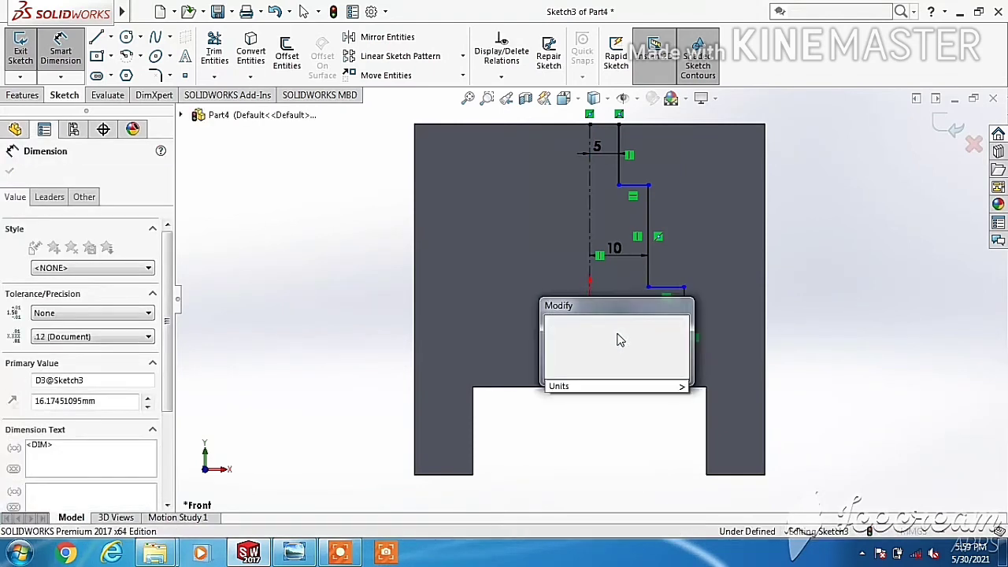
{"action": "type", "text": "15"}
{"action": "key", "text": "Return"}
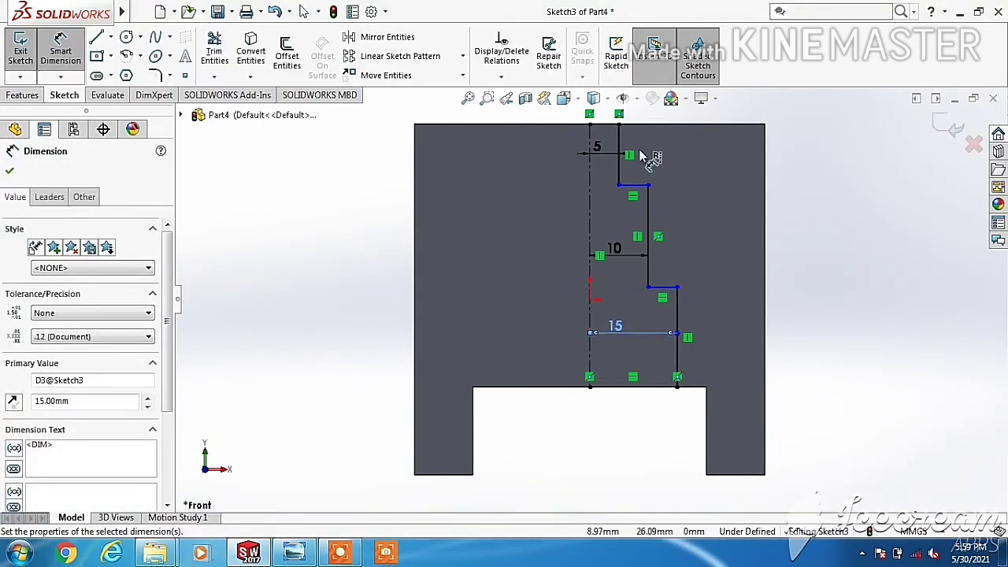
{"action": "left_click", "coordinate": [680, 316]}
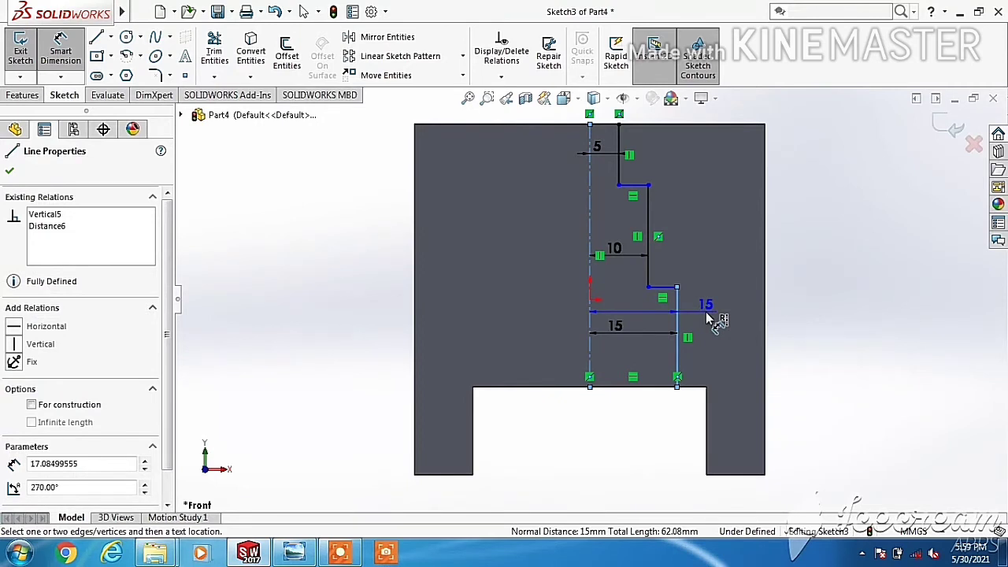
{"action": "key", "text": "Escape"}
{"action": "left_click", "coordinate": [679, 319]}
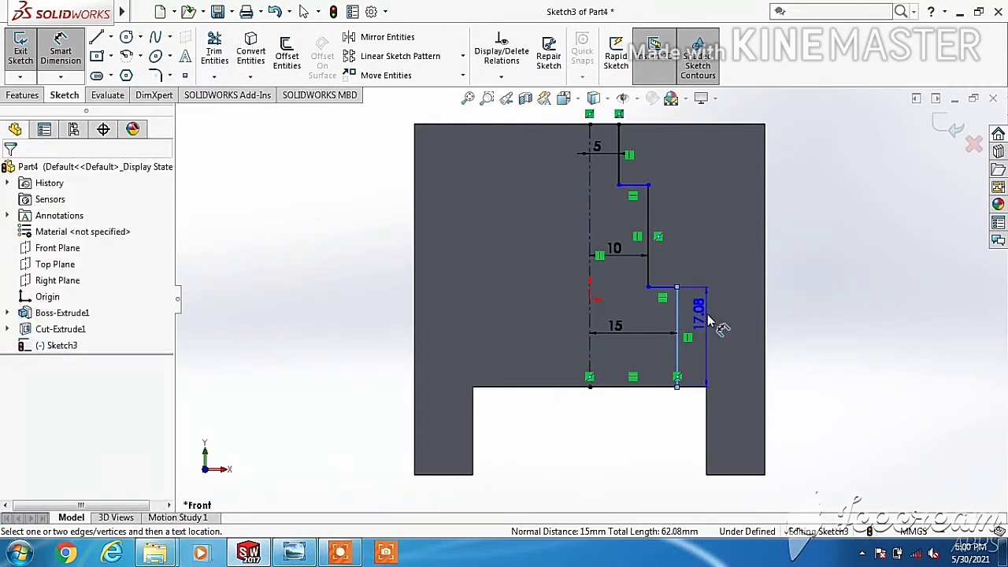
Dimension the bottom step height at 20 mm and add a height dimension to the middle step
{"action": "left_click", "coordinate": [706, 321]}
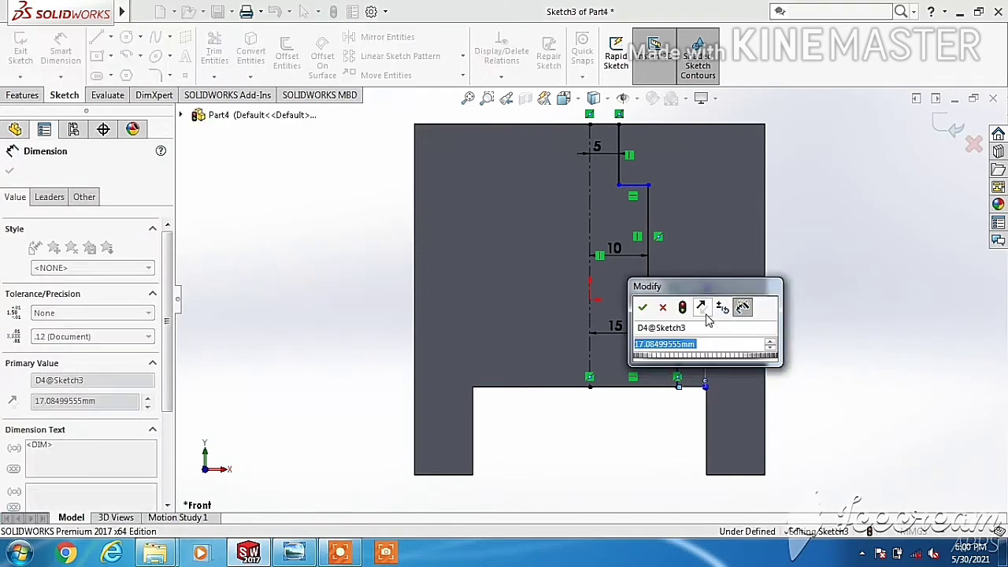
{"action": "type", "text": "20"}
{"action": "key", "text": "Return"}
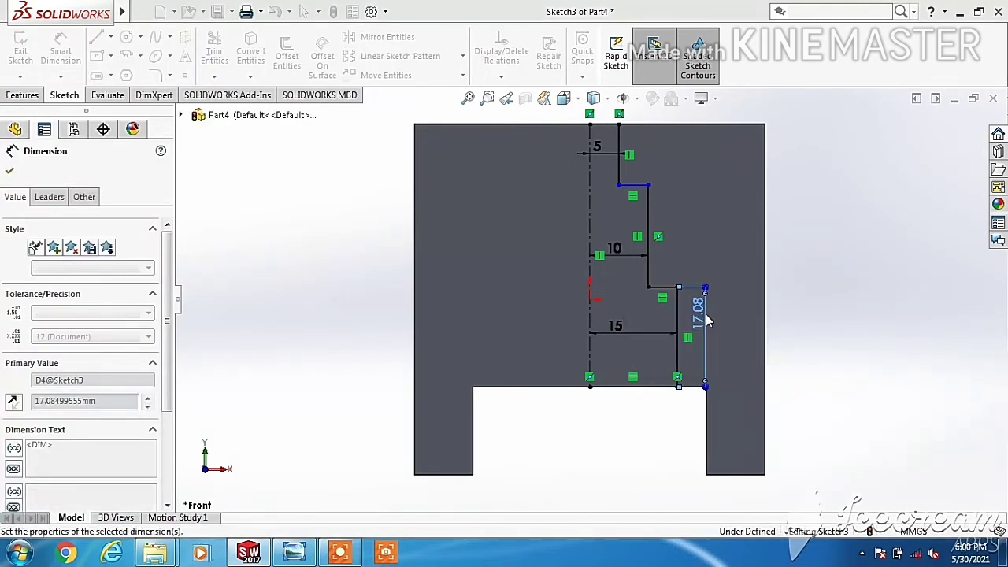
{"action": "left_click", "coordinate": [662, 233]}
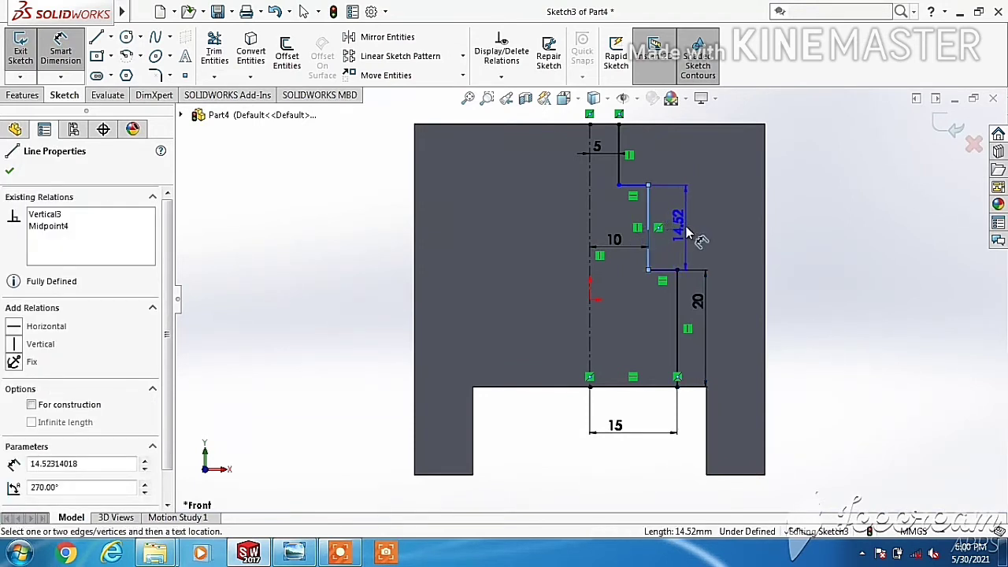
{"action": "left_click", "coordinate": [687, 233]}
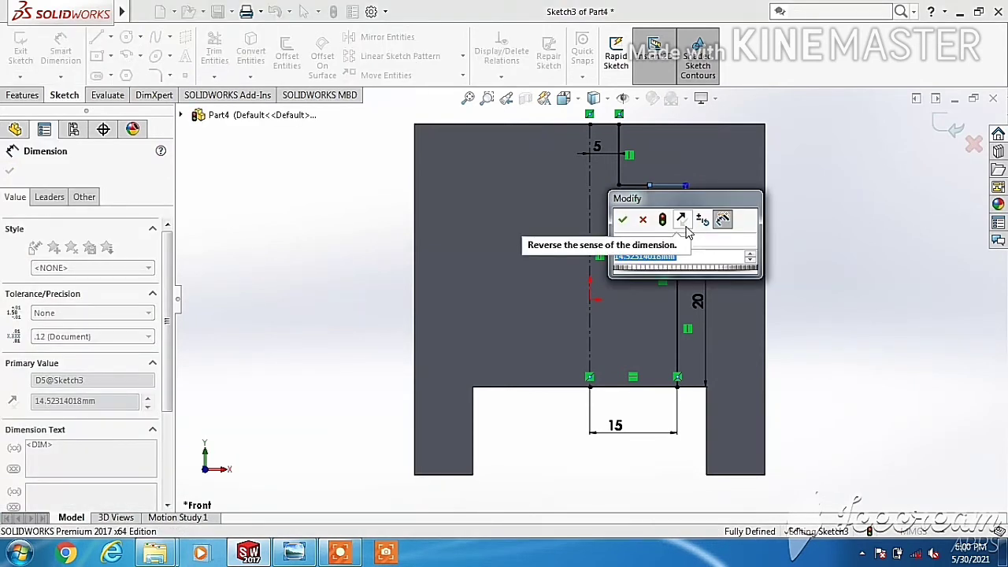
{"action": "type", "text": "20"}
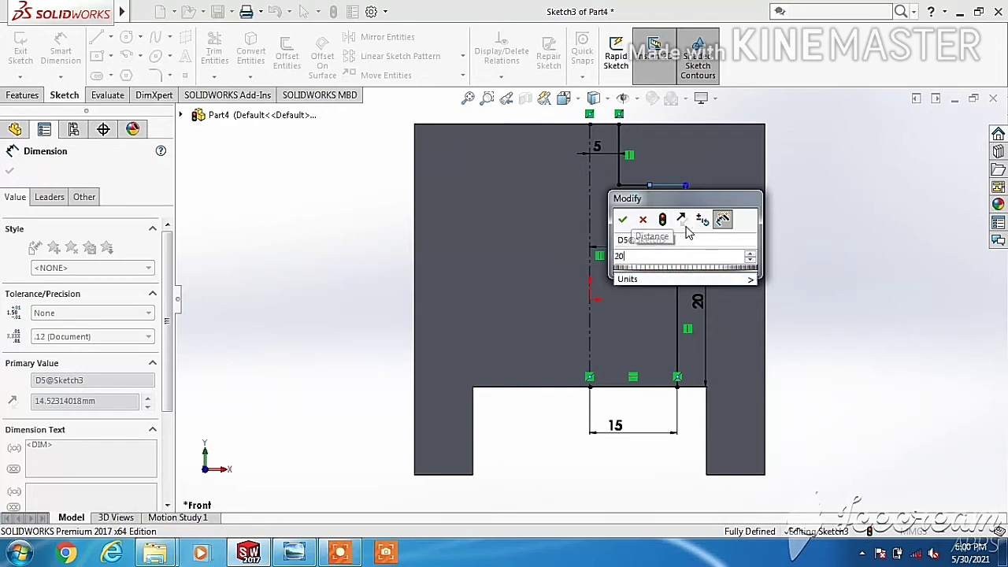
{"action": "key", "text": "Return"}
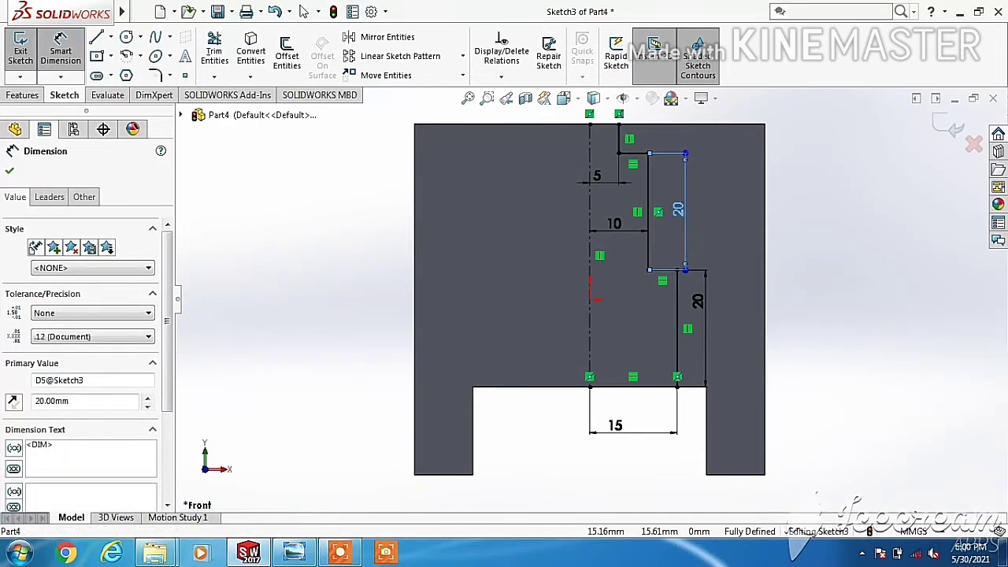
Change the middle step height to 15 mm and discard the redundant 10 mm top-step dimension
{"action": "left_click", "coordinate": [60, 43]}
{"action": "double_click", "coordinate": [678, 210]}
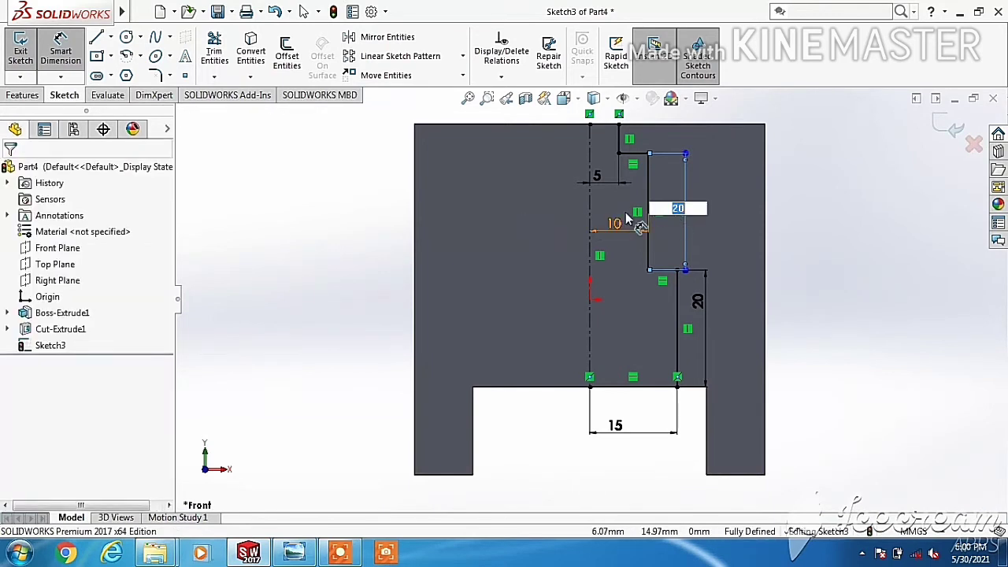
{"action": "type", "text": "15"}
{"action": "key", "text": "Return"}
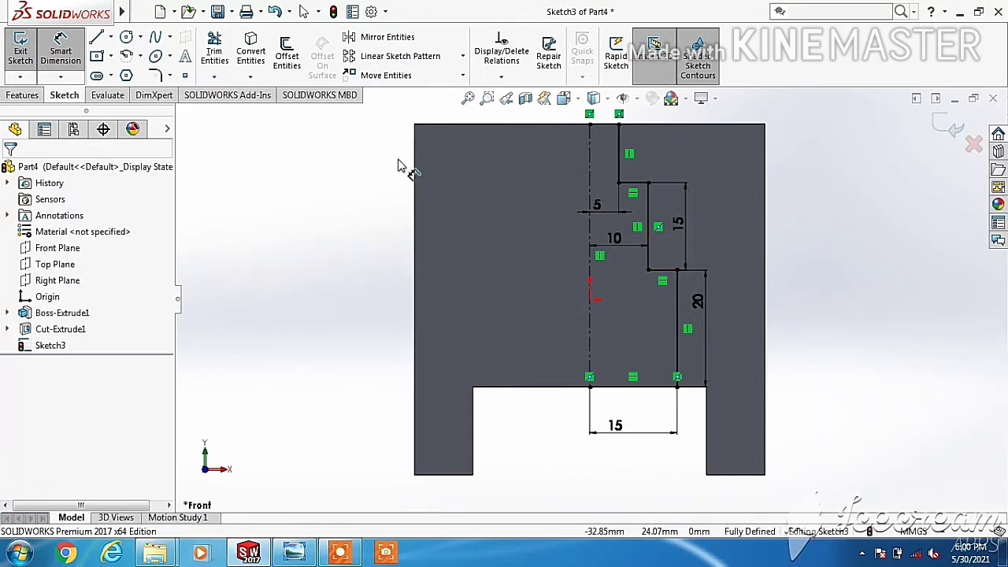
{"action": "left_click", "coordinate": [619, 167]}
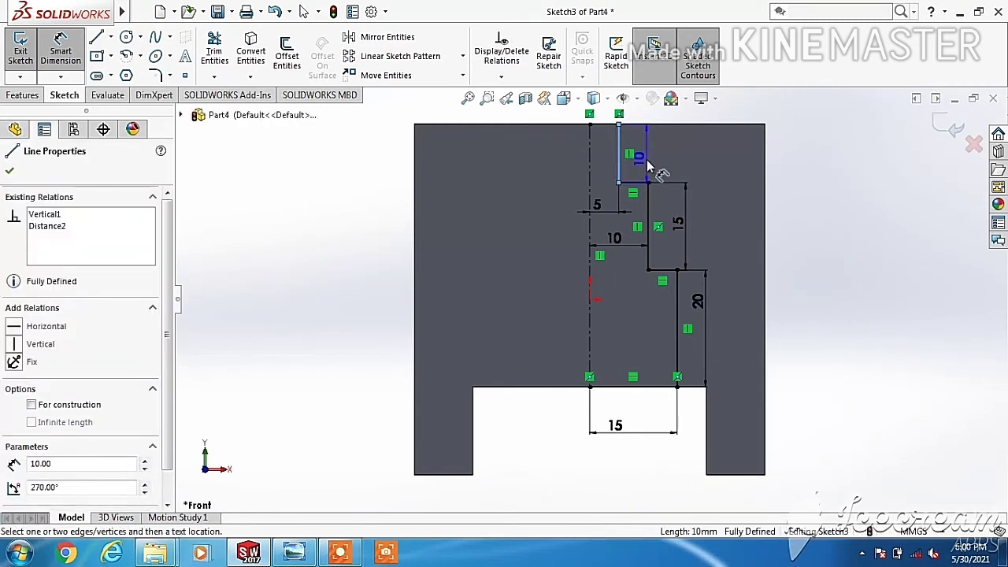
{"action": "left_click", "coordinate": [652, 166]}
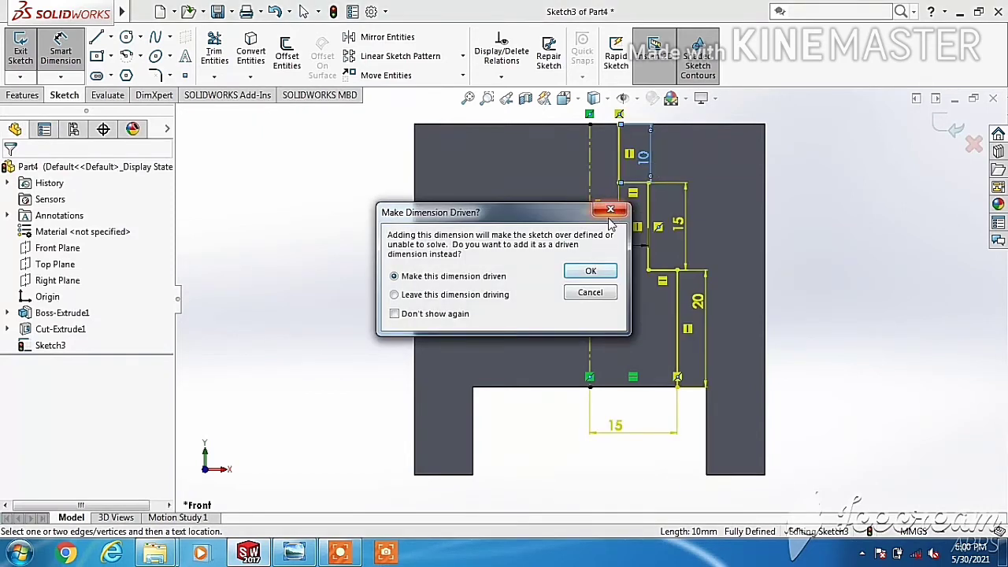
{"action": "left_click", "coordinate": [610, 210]}
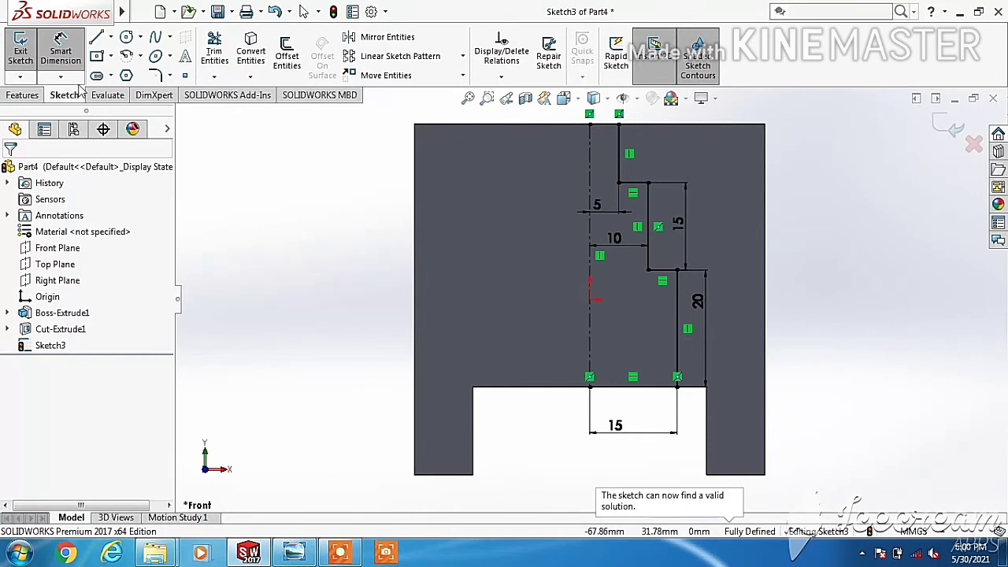
Revolve-cut the auto-closed stepped profile 360° about Line1 to create Cut-Revolve1
{"action": "left_click", "coordinate": [25, 96]}
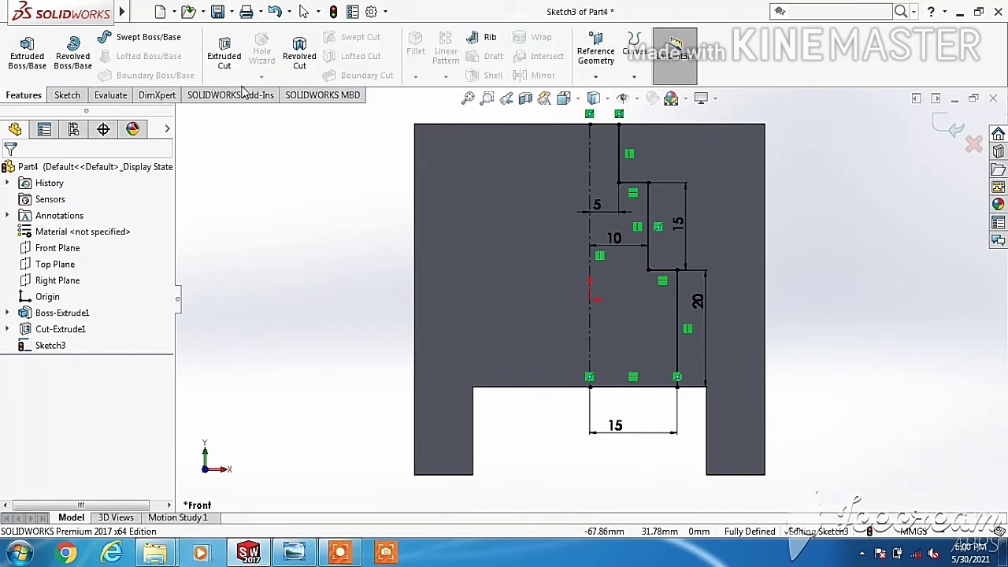
{"action": "left_click", "coordinate": [304, 50]}
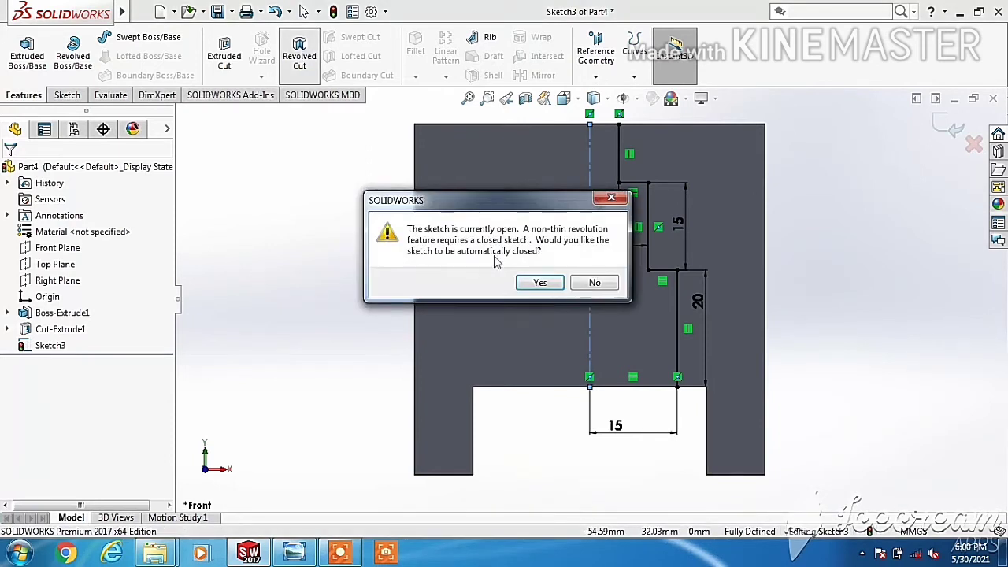
{"action": "left_click", "coordinate": [538, 285]}
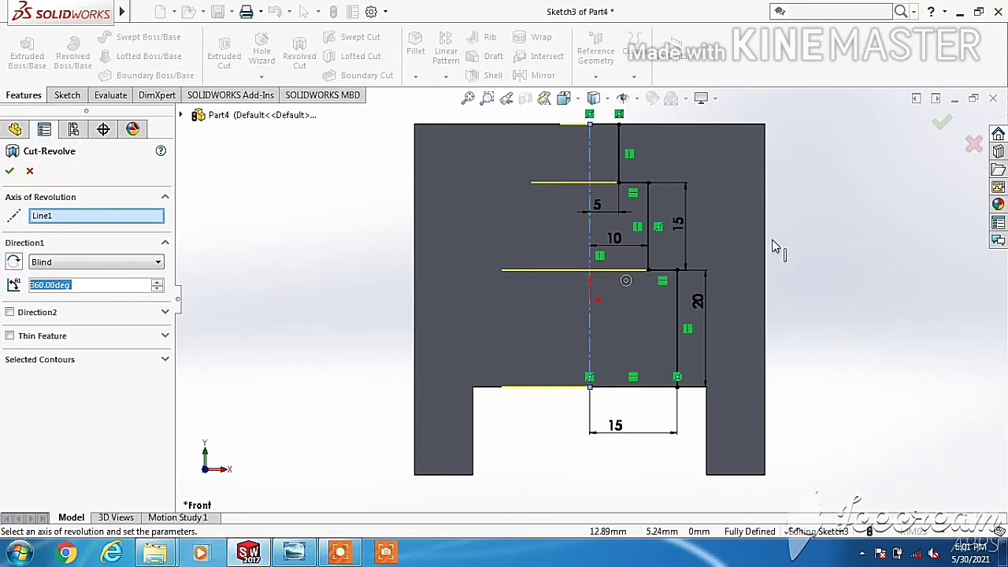
{"action": "mouse_move", "coordinate": [814, 256]}
{"action": "middle_mouse_down"}
{"action": "mouse_move", "coordinate": [771, 274]}
{"action": "mouse_move", "coordinate": [821, 236]}
{"action": "middle_mouse_up"}
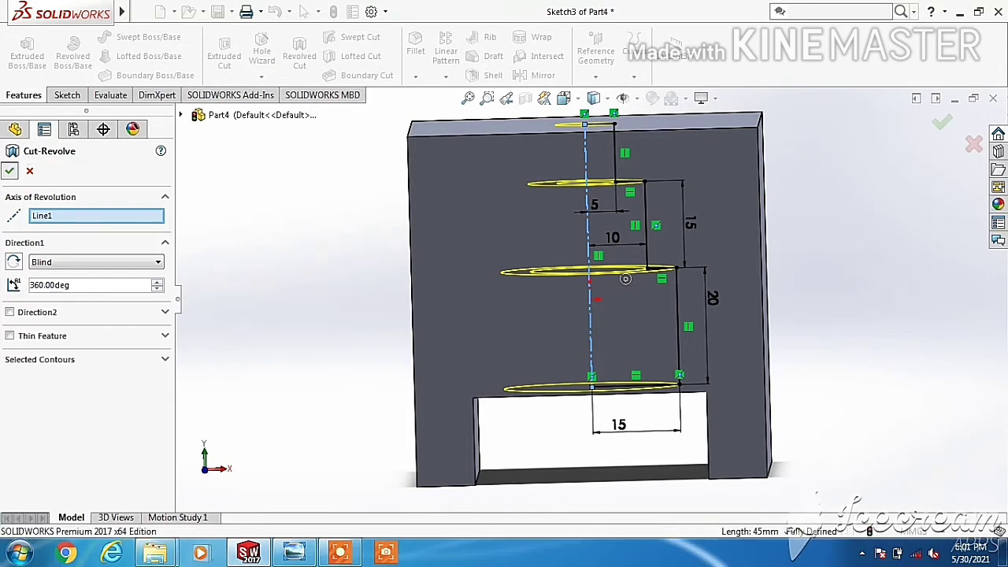
{"action": "left_click", "coordinate": [9, 170]}
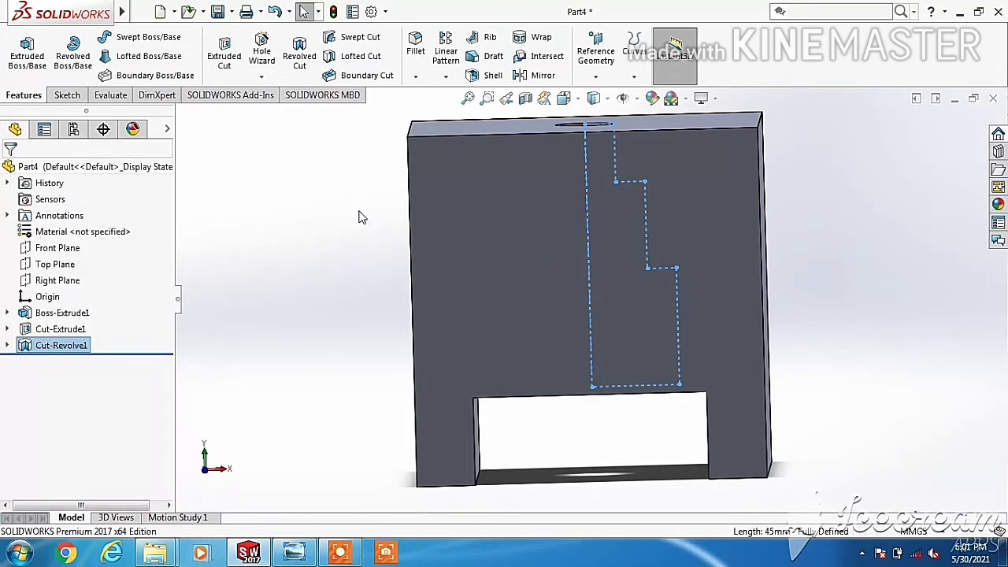
Apply the clear glass appearance to the whole part
{"action": "left_click", "coordinate": [892, 268]}
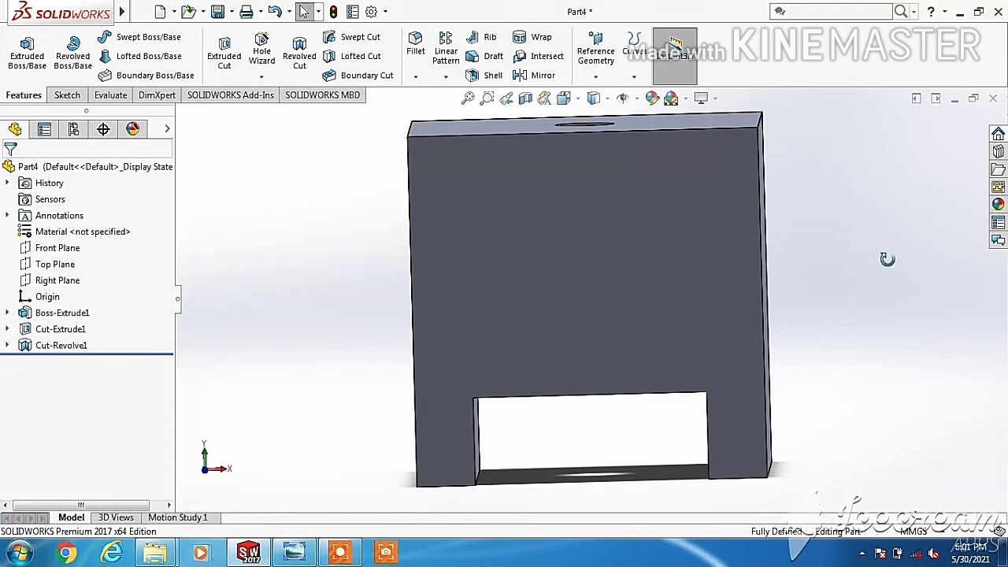
{"action": "mouse_move", "coordinate": [892, 269]}
{"action": "middle_mouse_down"}
{"action": "mouse_move", "coordinate": [878, 151]}
{"action": "mouse_move", "coordinate": [804, 153]}
{"action": "mouse_move", "coordinate": [715, 231]}
{"action": "mouse_move", "coordinate": [697, 225]}
{"action": "mouse_move", "coordinate": [662, 169]}
{"action": "mouse_move", "coordinate": [806, 125]}
{"action": "mouse_move", "coordinate": [858, 168]}
{"action": "mouse_move", "coordinate": [856, 193]}
{"action": "middle_mouse_up"}
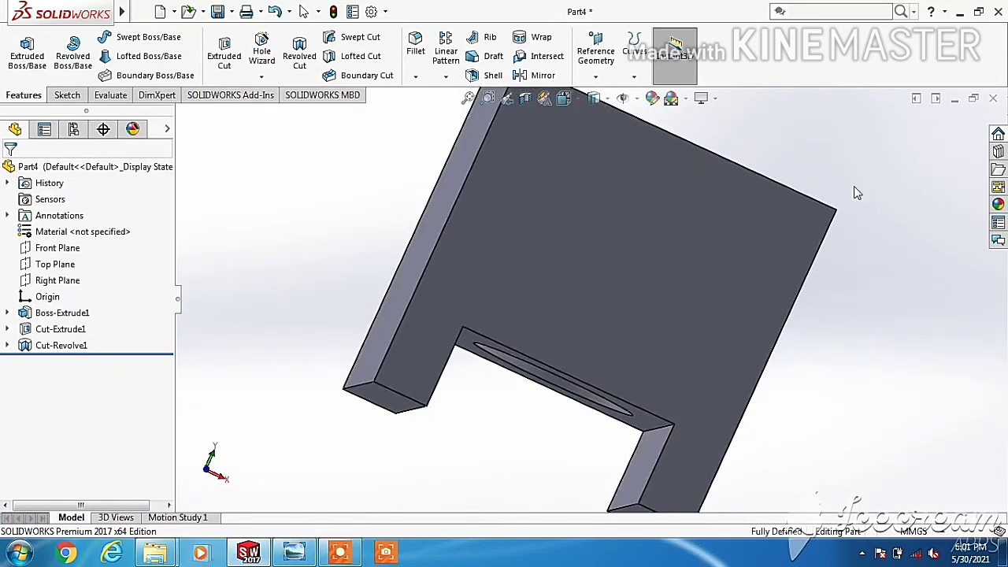
{"action": "left_click", "coordinate": [1001, 203]}
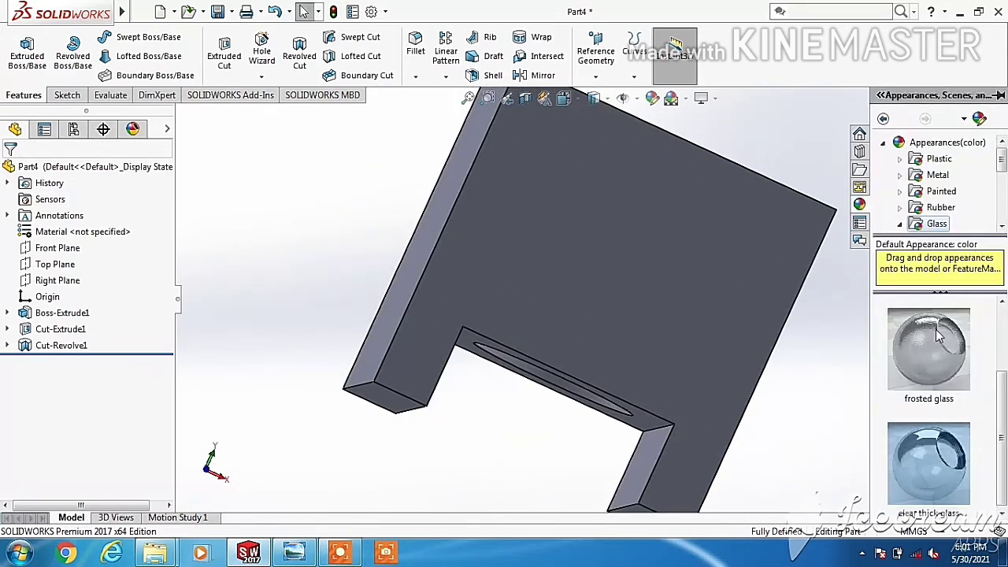
{"action": "scroll", "coordinate": [936, 334], "scroll_direction": "up", "scroll_amount": 1}
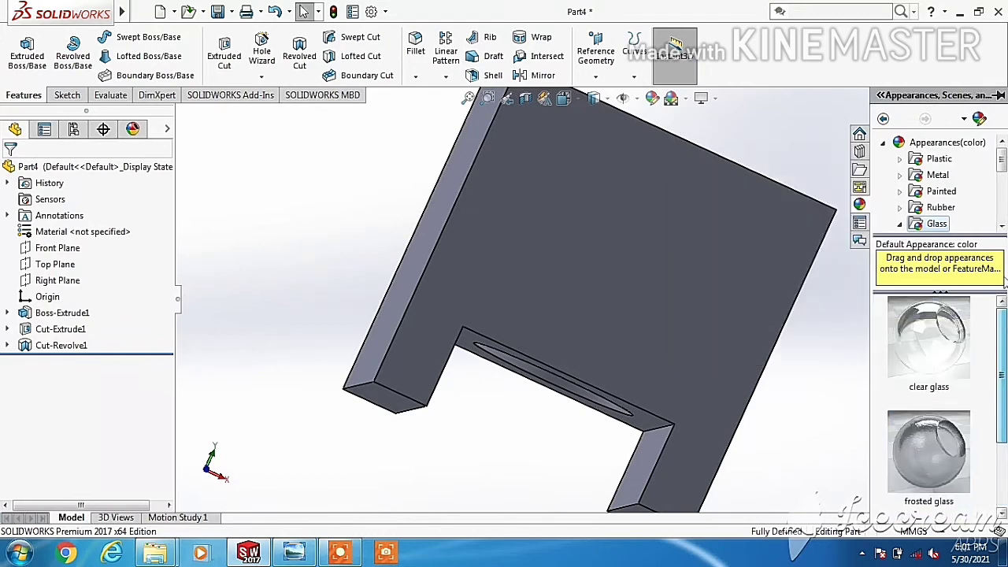
{"action": "double_click", "coordinate": [935, 334]}
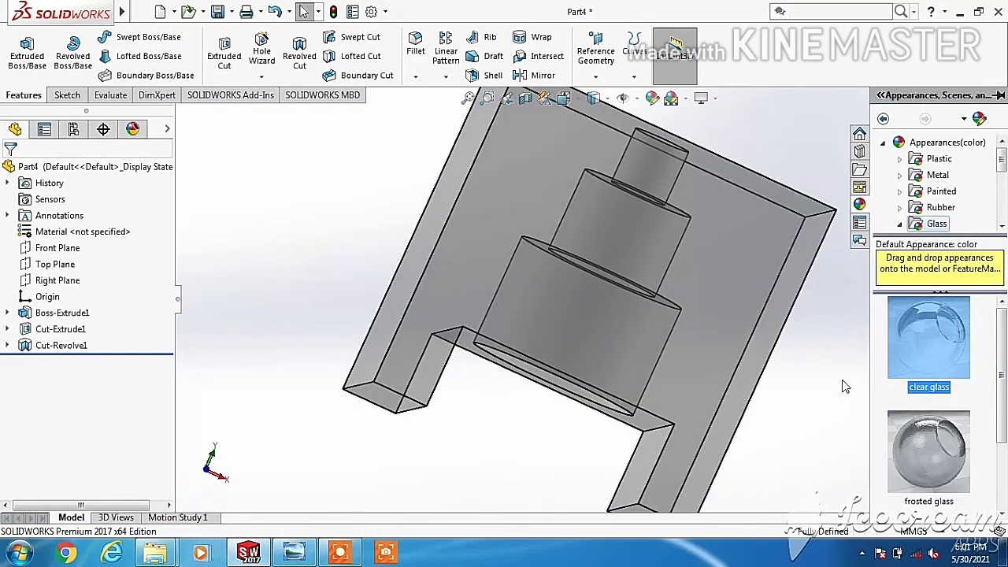
Turn the part to face the front, zoom to fit, and pan it left in the window
{"action": "mouse_move", "coordinate": [833, 384]}
{"action": "middle_mouse_down"}
{"action": "mouse_move", "coordinate": [742, 315]}
{"action": "mouse_move", "coordinate": [659, 302]}
{"action": "mouse_move", "coordinate": [626, 329]}
{"action": "middle_mouse_up"}
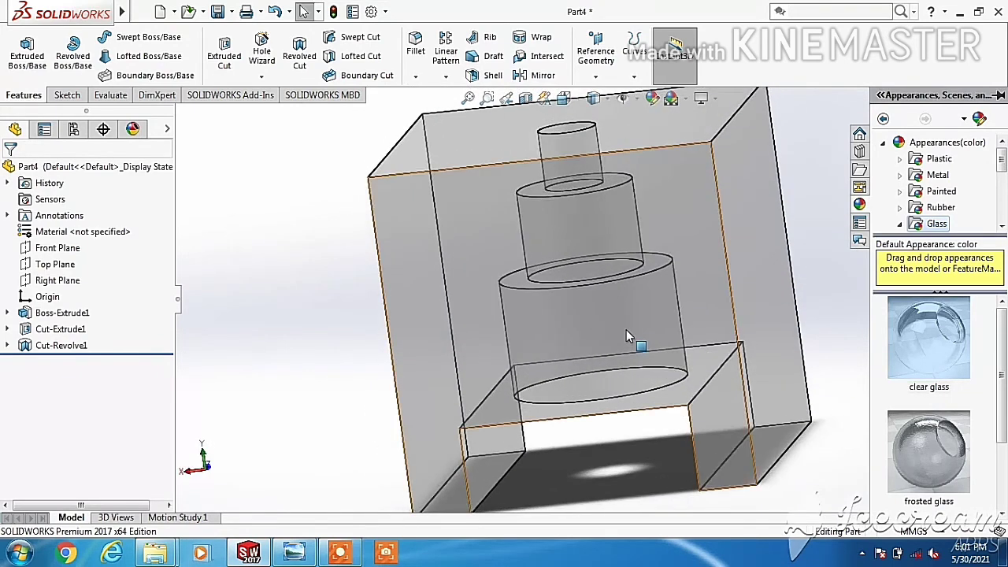
{"action": "right_click", "coordinate": [805, 222]}
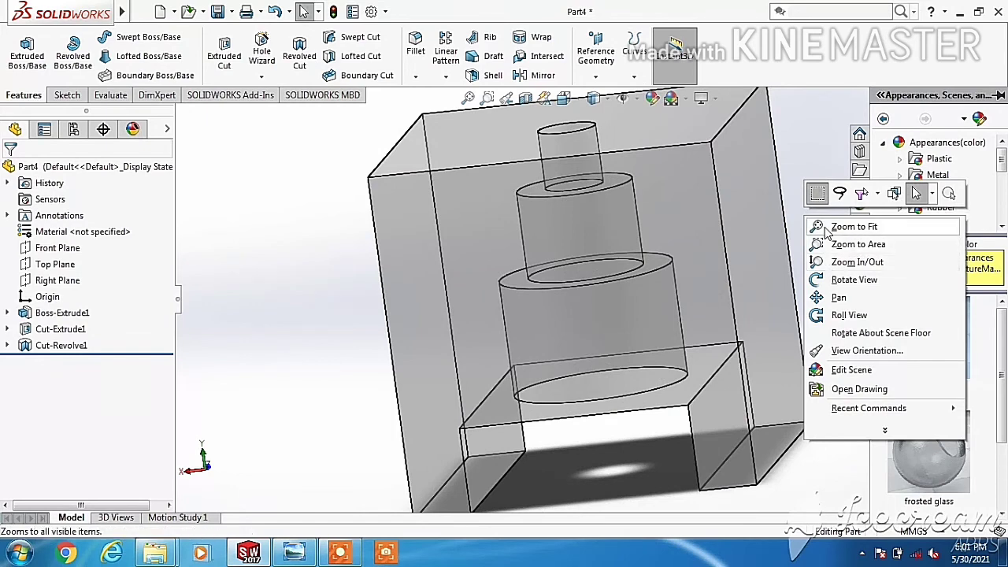
{"action": "left_click", "coordinate": [824, 227]}
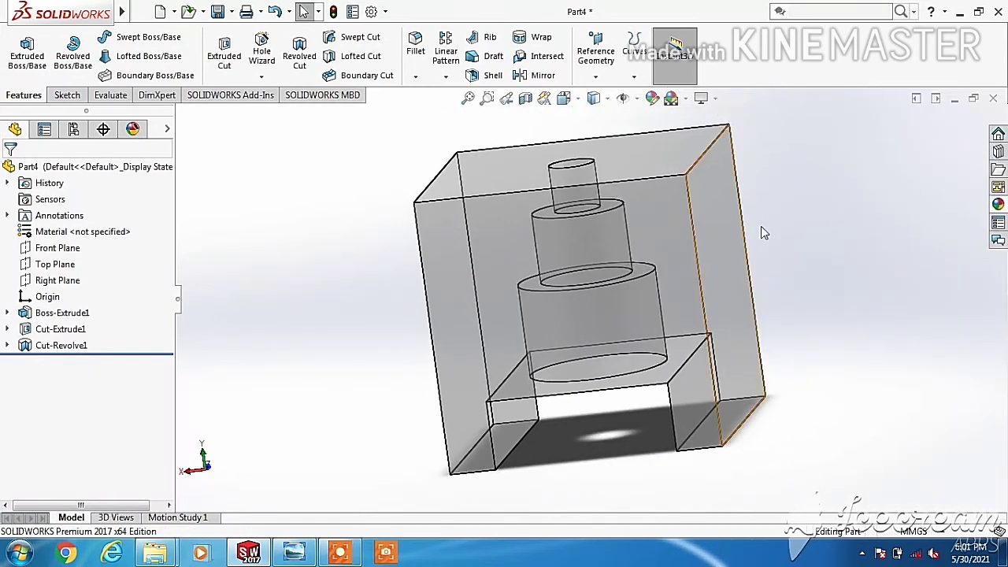
{"action": "right_click", "coordinate": [826, 184]}
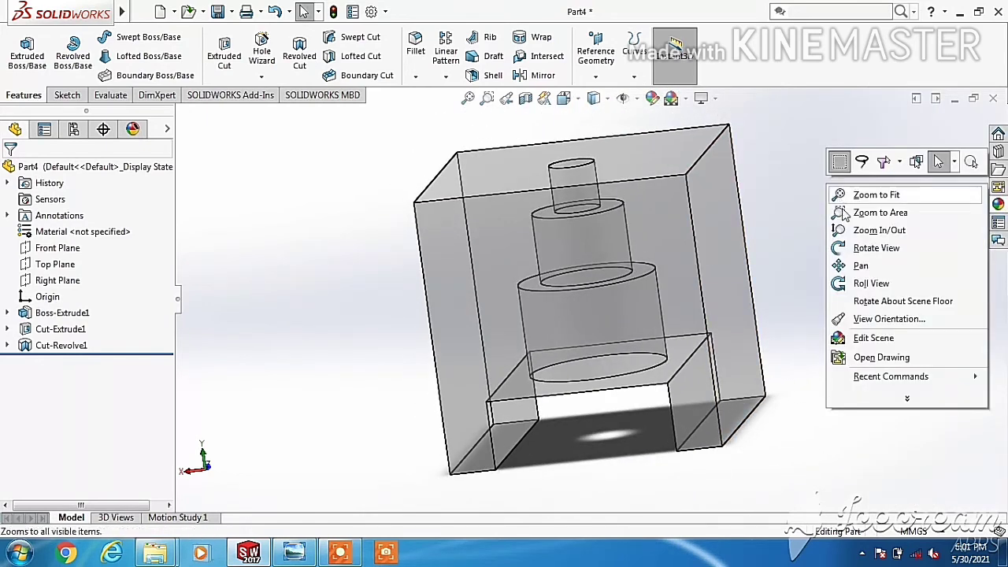
{"action": "left_click", "coordinate": [859, 265]}
{"action": "left_click_drag", "start_coordinate": [689, 256], "coordinate": [632, 261]}
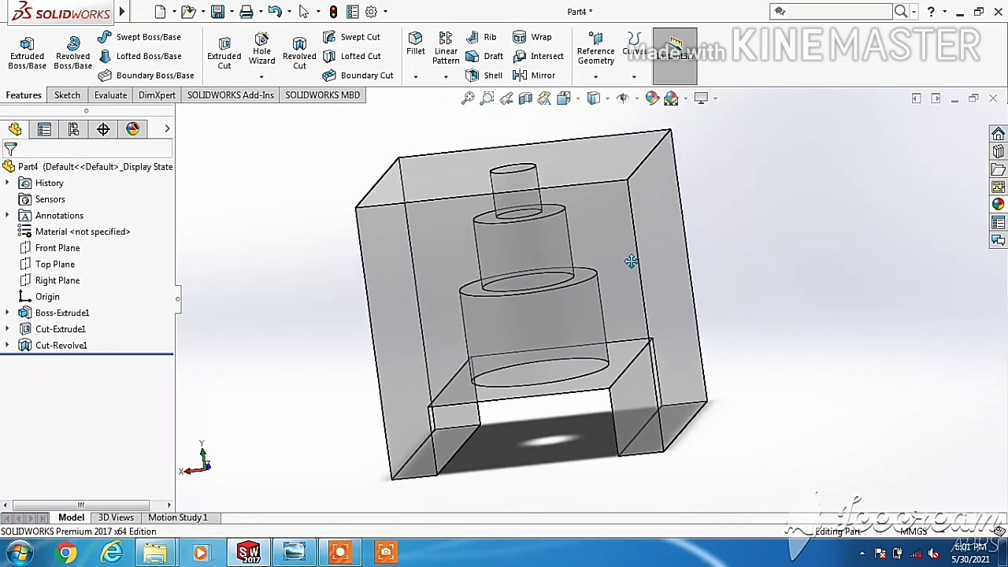
{"action": "right_click", "coordinate": [780, 288]}
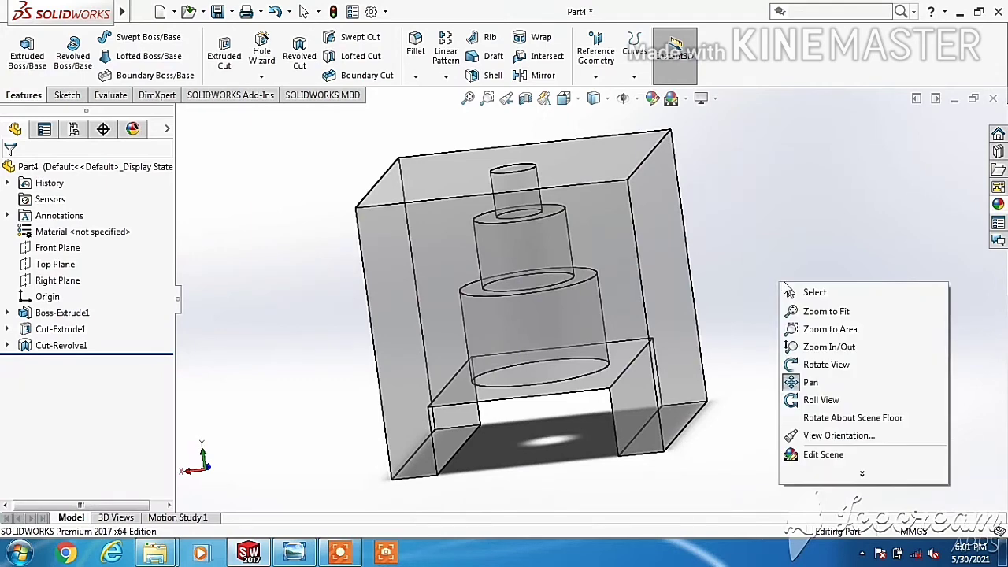
{"action": "left_click", "coordinate": [793, 292]}
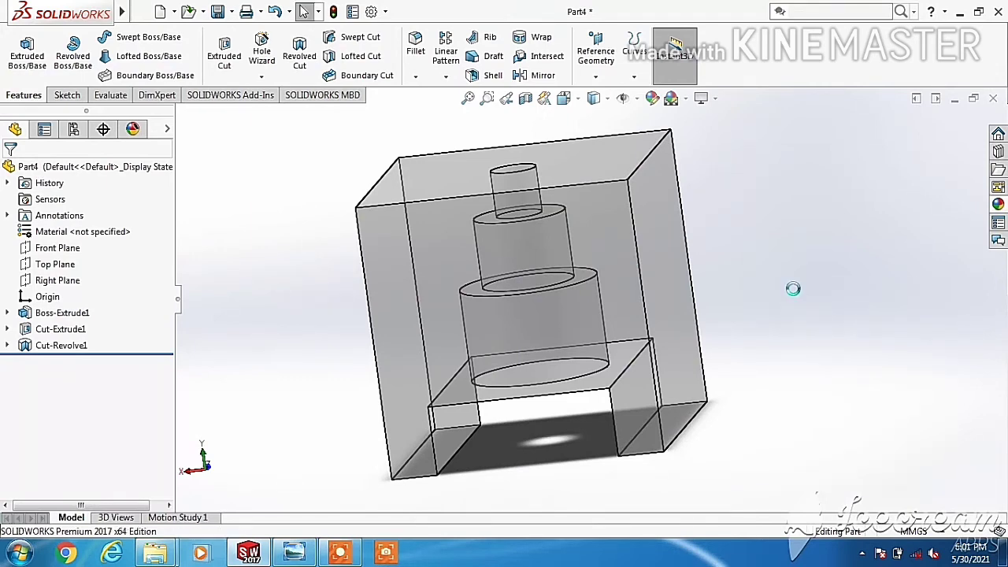
Save the part under the file name project 01 and start a new document
{"action": "type", "text": "pr"}
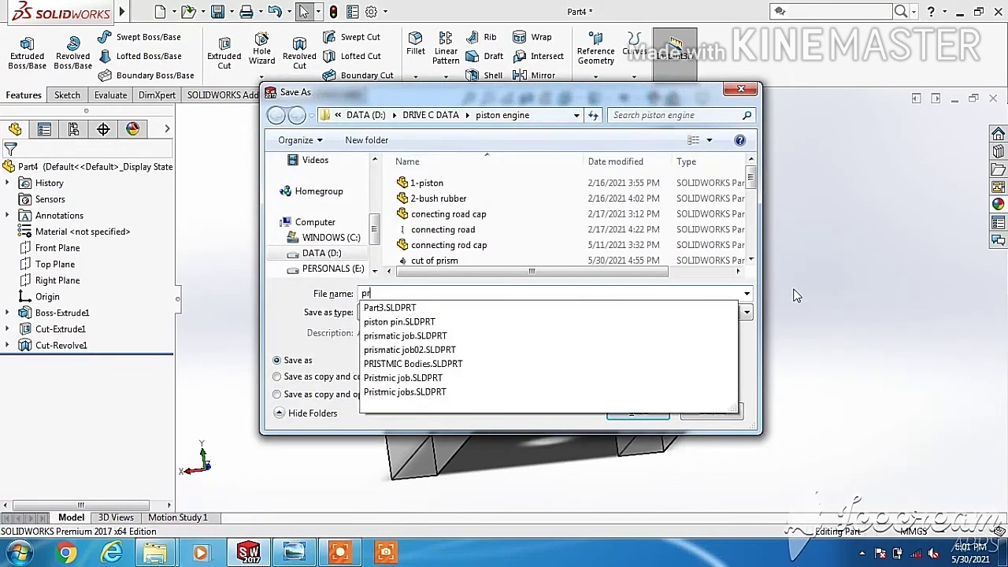
{"action": "type", "text": "oject 0"}
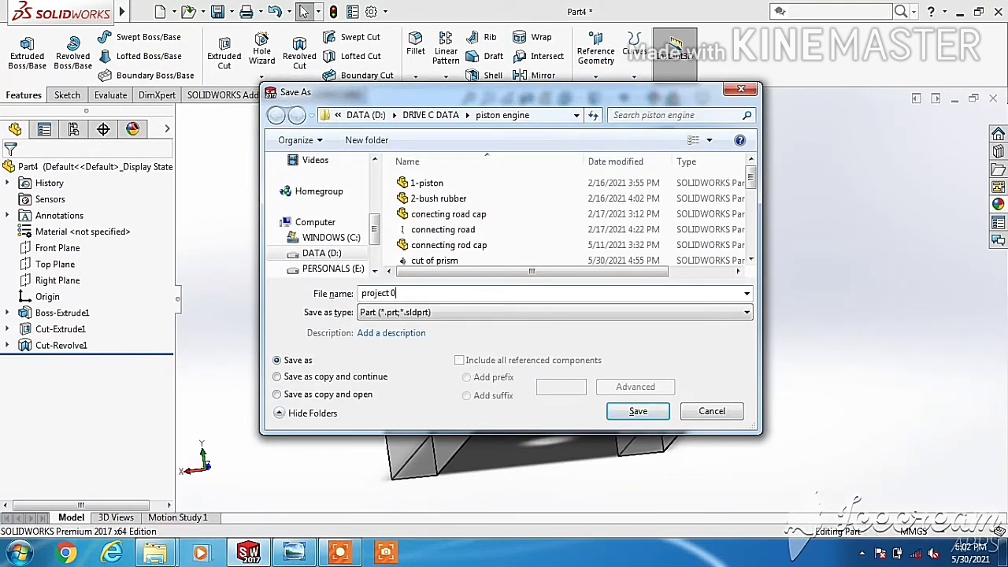
{"action": "type", "text": "1"}
{"action": "key", "text": "Return"}
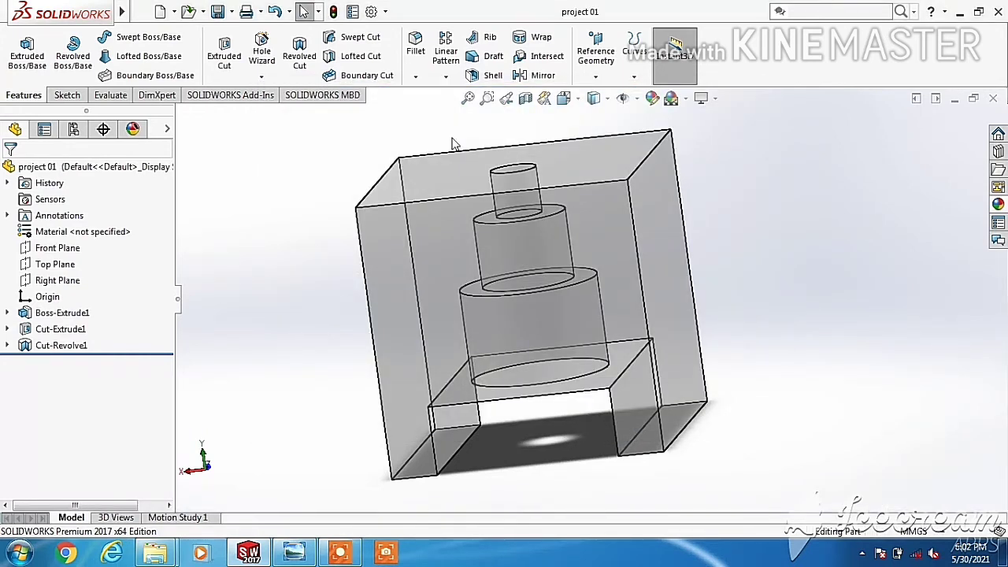
{"action": "left_click", "coordinate": [173, 17]}
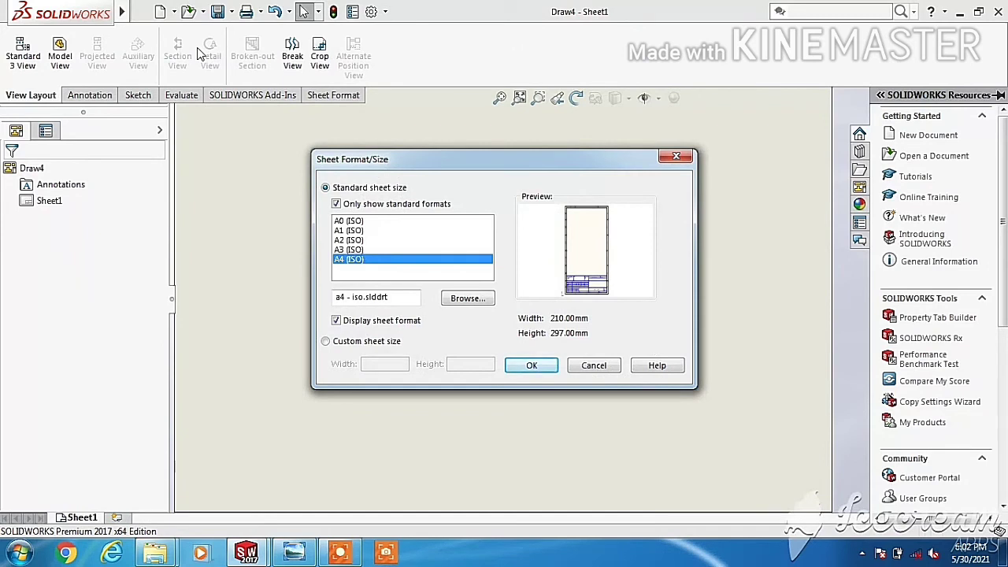
Create an A4 (ISO) drawing sheet and place the front view of project 01 on it
{"action": "left_click", "coordinate": [518, 366]}
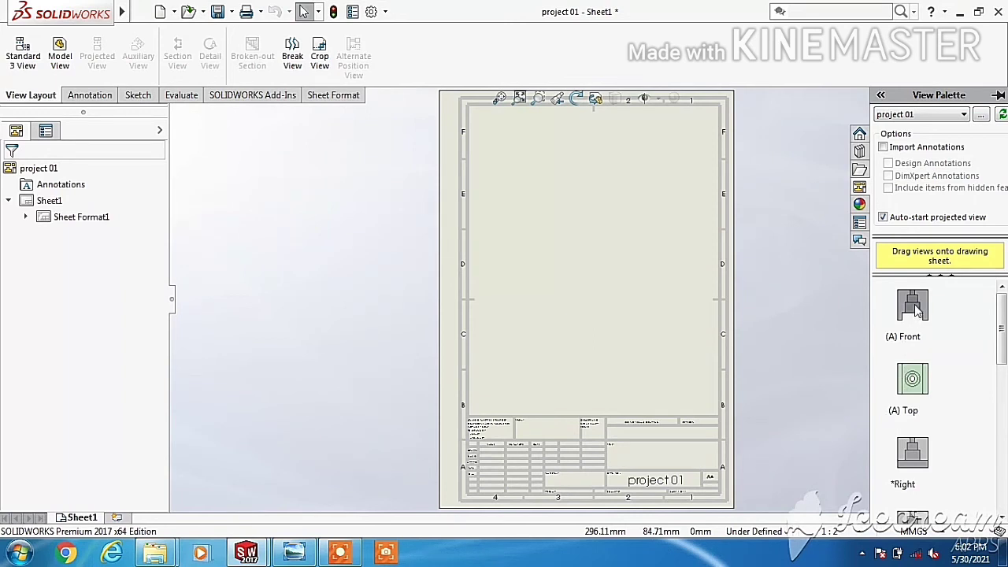
{"action": "mouse_move", "coordinate": [915, 310]}
{"action": "left_mouse_down"}
{"action": "mouse_move", "coordinate": [573, 211]}
{"action": "mouse_move", "coordinate": [545, 179]}
{"action": "mouse_move", "coordinate": [543, 192]}
{"action": "left_mouse_up"}
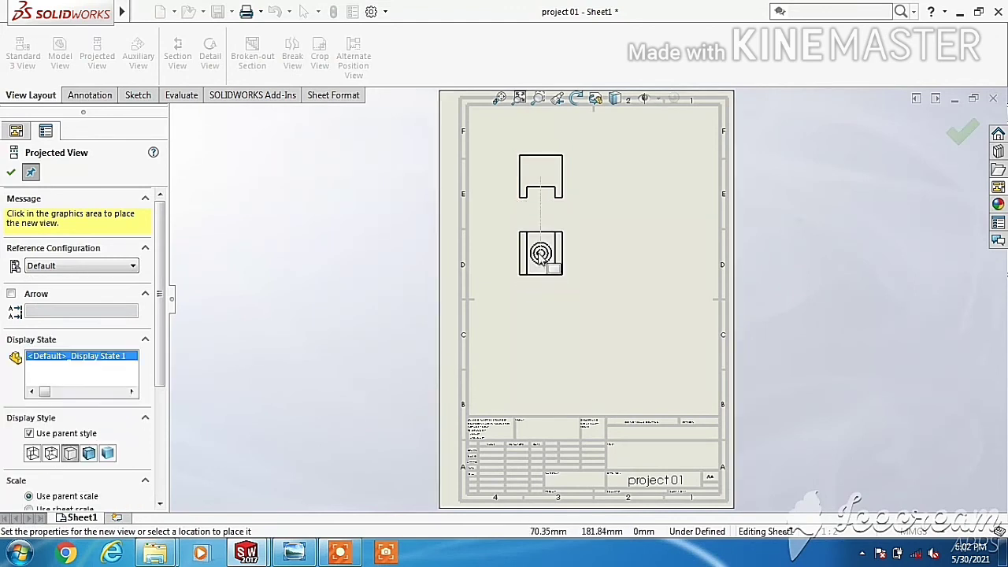
Project a top view below and a side view right of the front view, discarding the isometric preview
{"action": "left_click", "coordinate": [540, 251]}
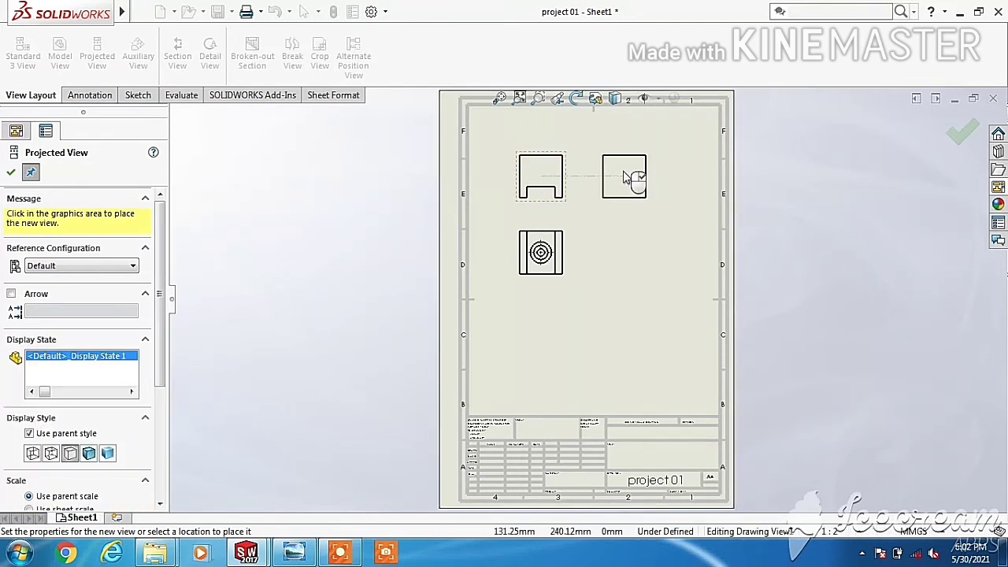
{"action": "left_click", "coordinate": [624, 177]}
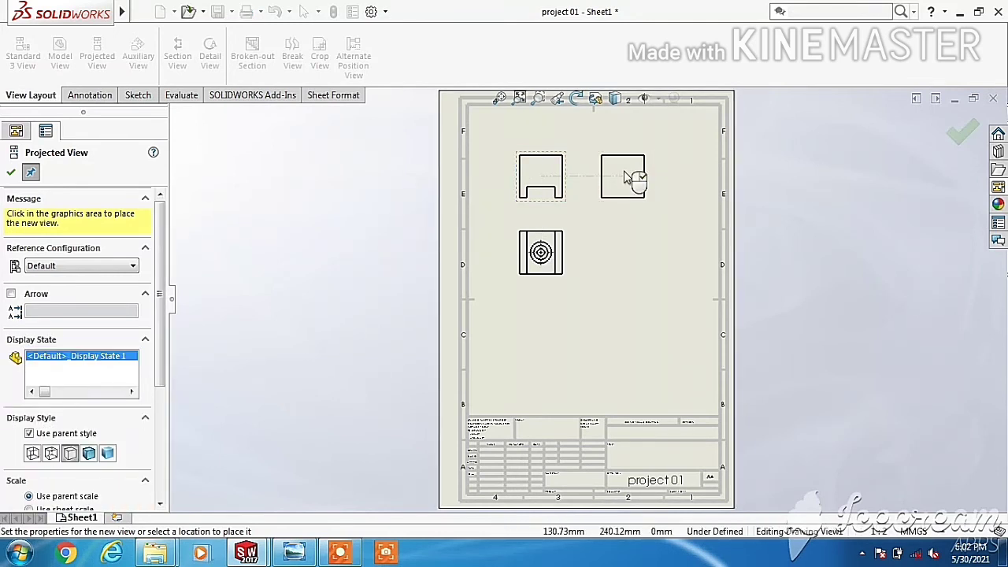
{"action": "right_click", "coordinate": [598, 266]}
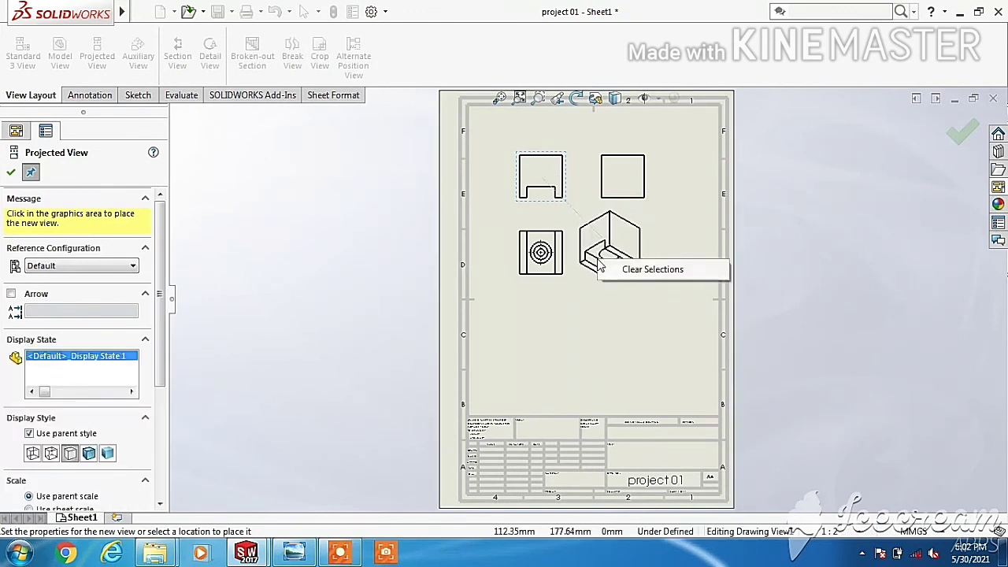
{"action": "right_click", "coordinate": [615, 318]}
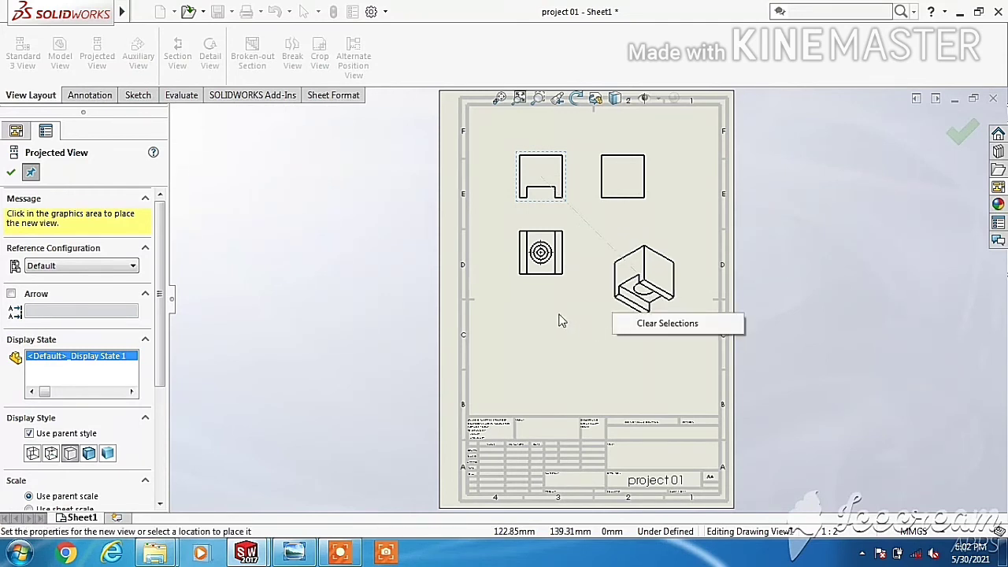
{"action": "left_click", "coordinate": [163, 341]}
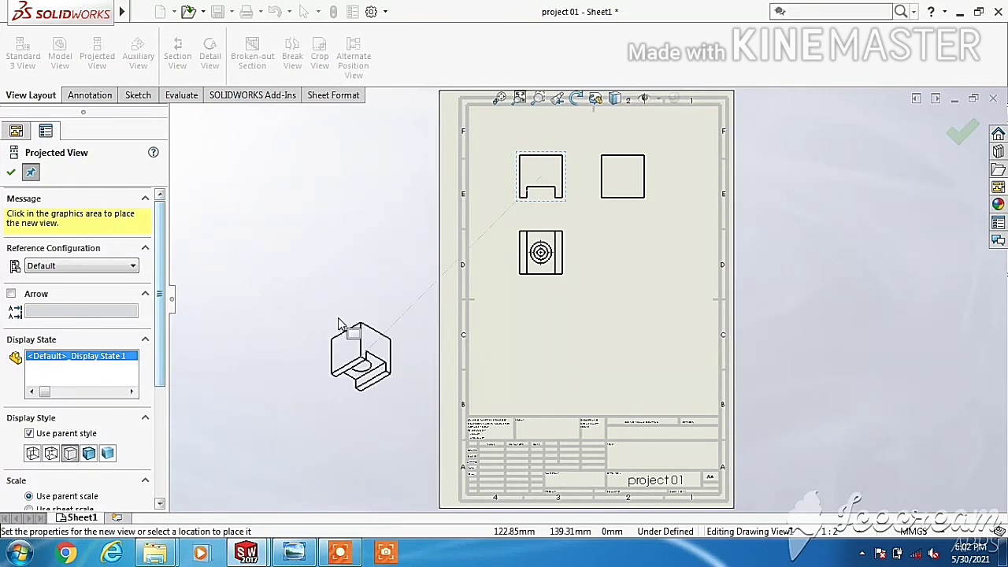
{"action": "right_click", "coordinate": [303, 238]}
{"action": "key", "text": "Escape"}
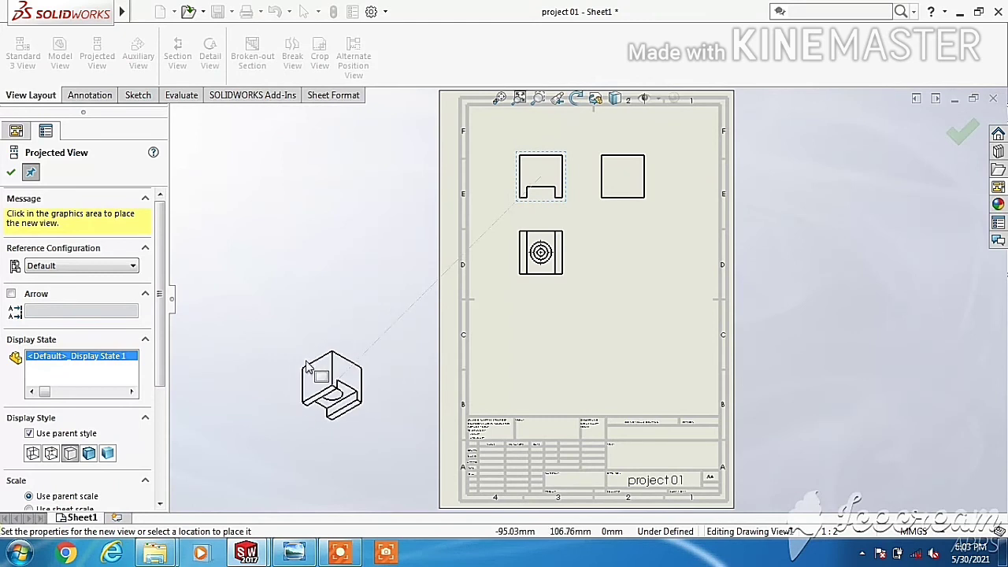
{"action": "left_click", "coordinate": [332, 335]}
{"action": "key", "text": "Escape"}
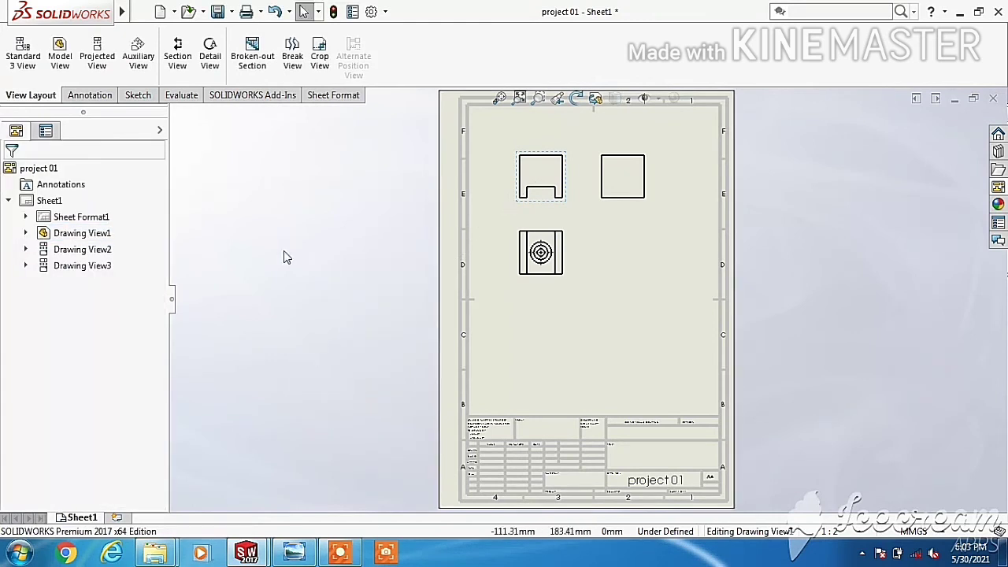
Set the front view's display style to Hidden Lines Visible
{"action": "left_click", "coordinate": [552, 185]}
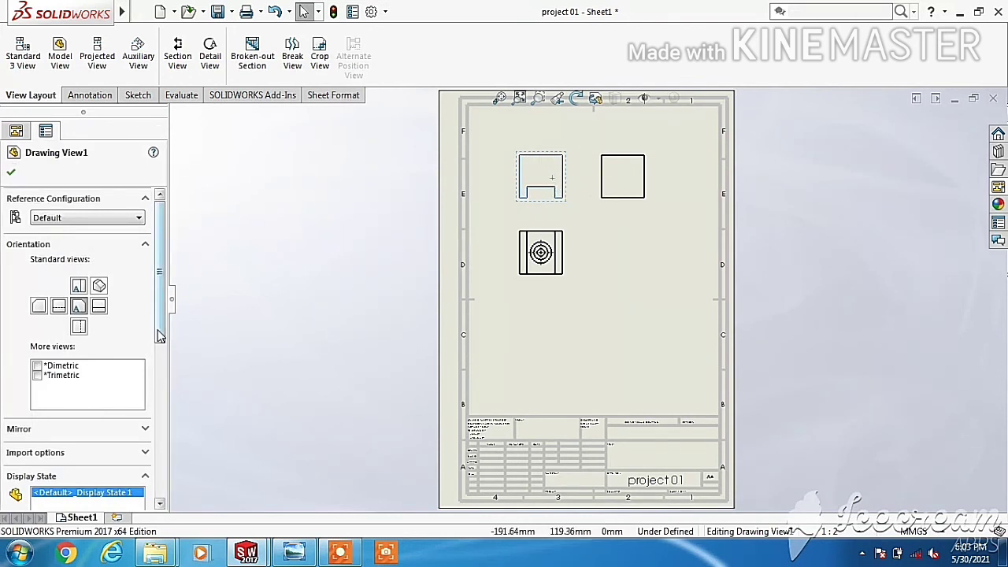
{"action": "scroll", "coordinate": [166, 344], "scroll_direction": "down", "scroll_amount": 2}
{"action": "scroll", "coordinate": [166, 345], "scroll_direction": "down", "scroll_amount": 1}
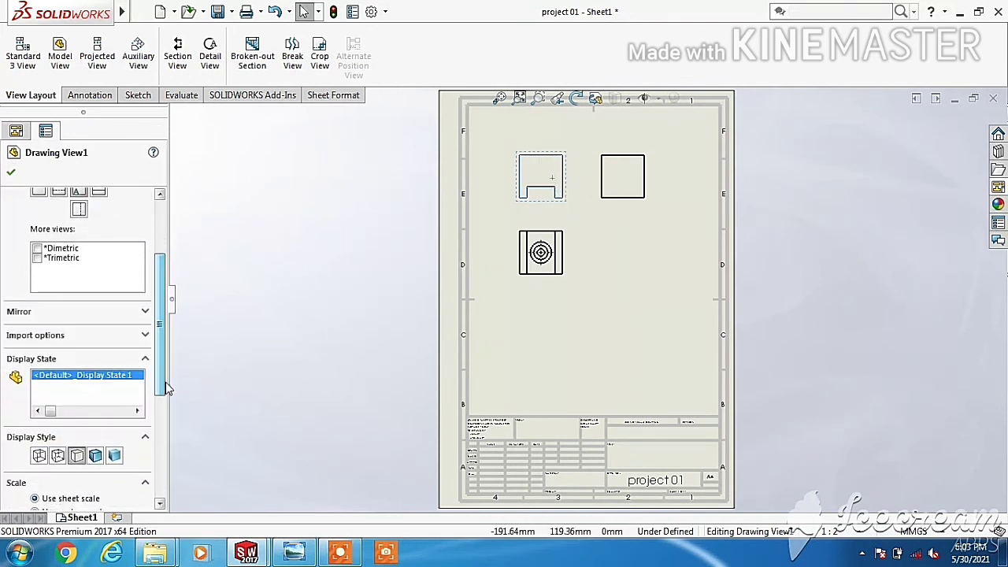
{"action": "left_click", "coordinate": [59, 457]}
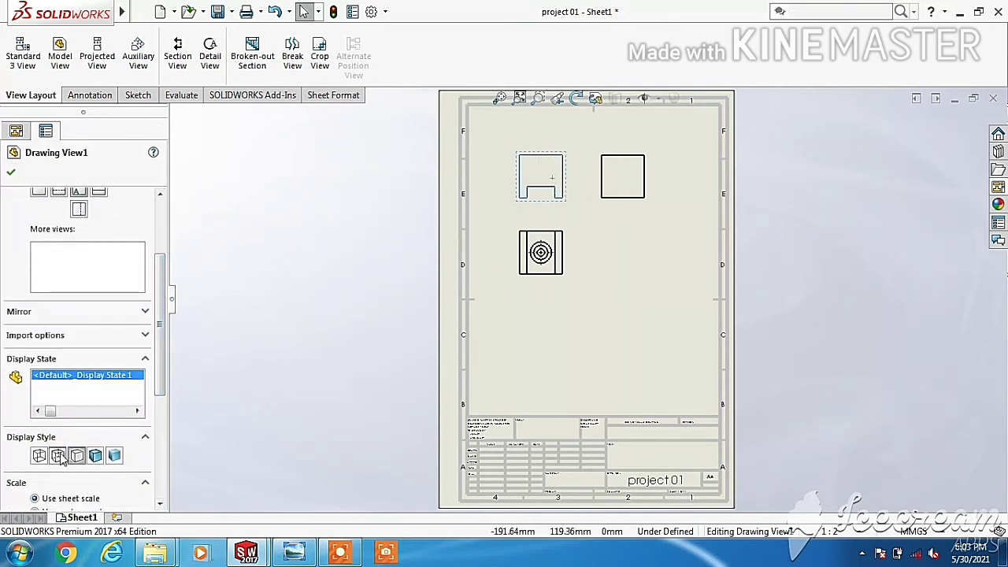
{"action": "left_click", "coordinate": [565, 331]}
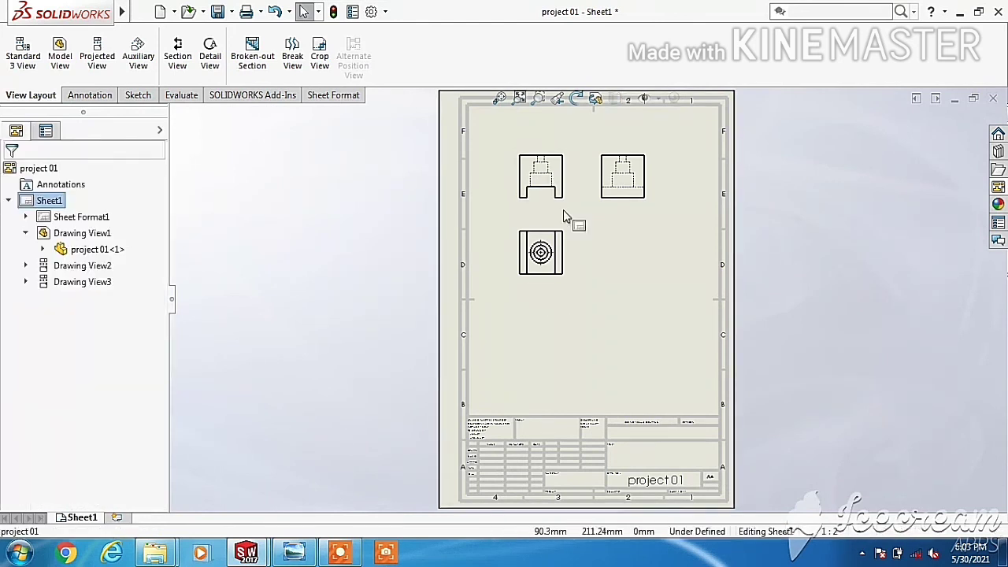
Zoom in on the area around the three drawing views
{"action": "right_click", "coordinate": [482, 139]}
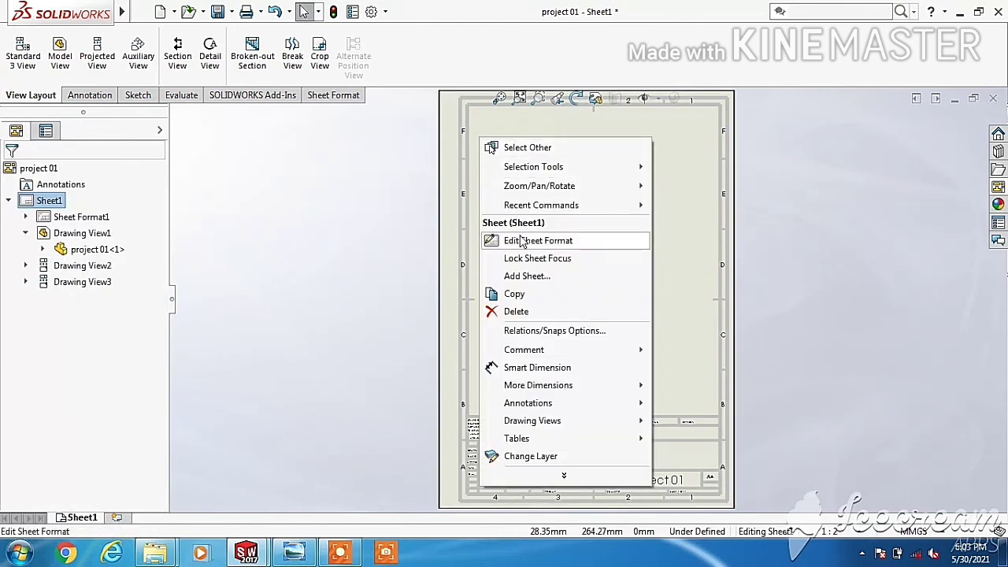
{"action": "mouse_move", "coordinate": [539, 185]}
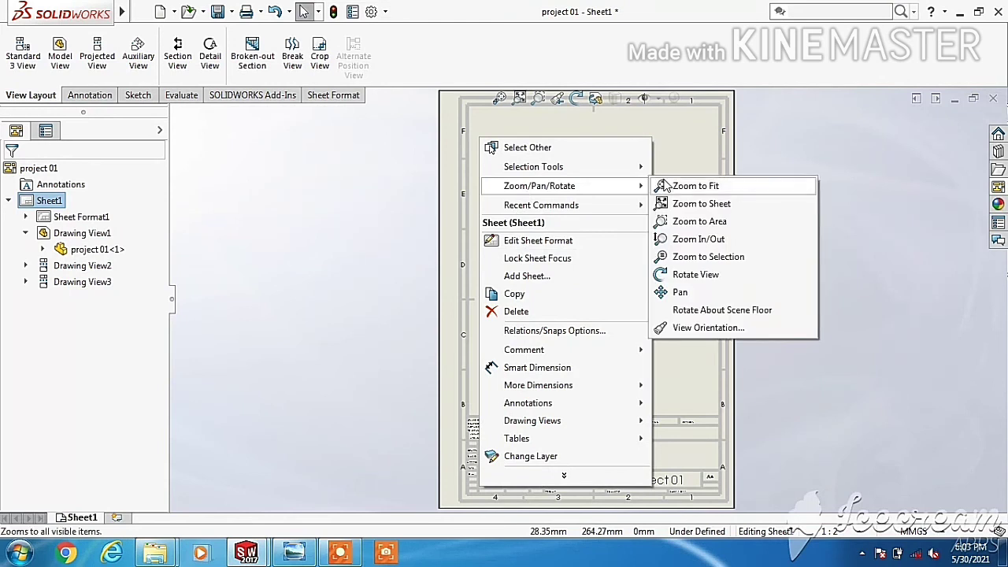
{"action": "left_click", "coordinate": [688, 224]}
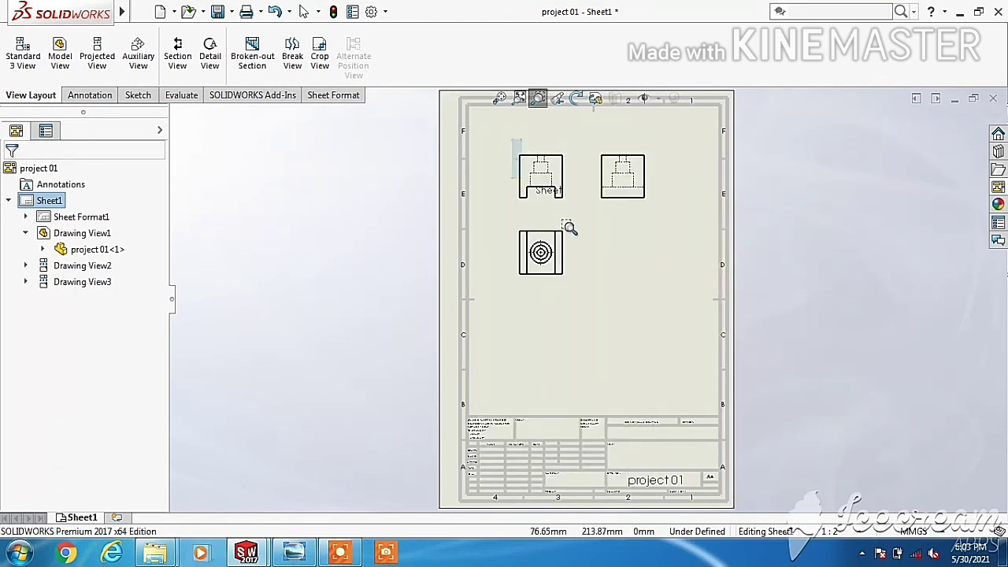
{"action": "left_click_drag", "start_coordinate": [584, 240], "coordinate": [654, 281]}
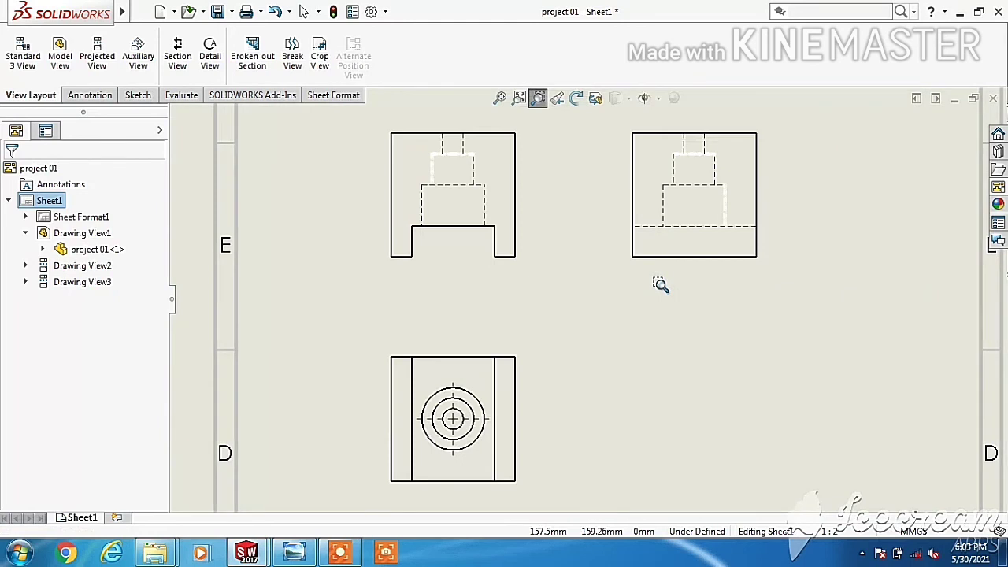
{"action": "right_click", "coordinate": [735, 385]}
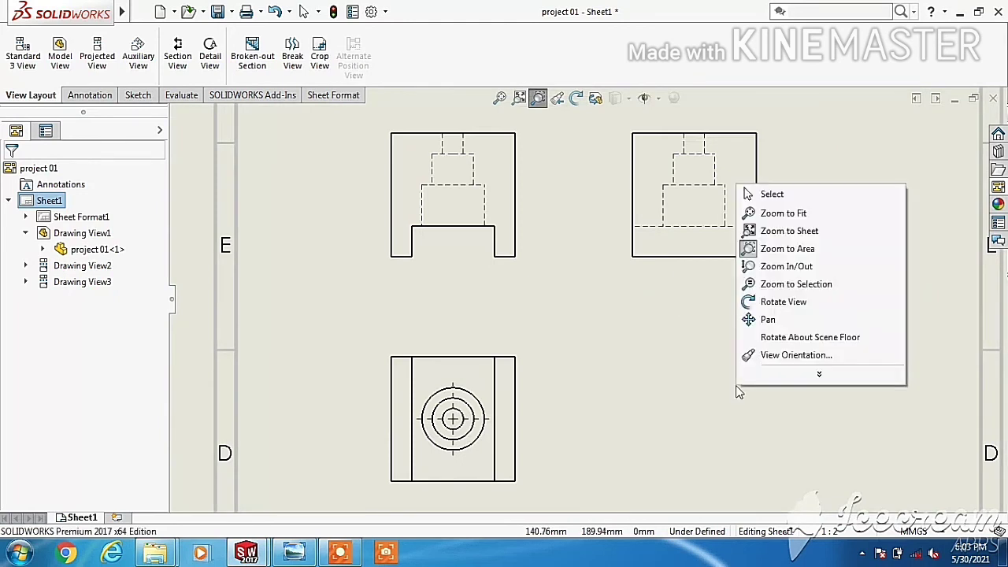
{"action": "left_click", "coordinate": [812, 197]}
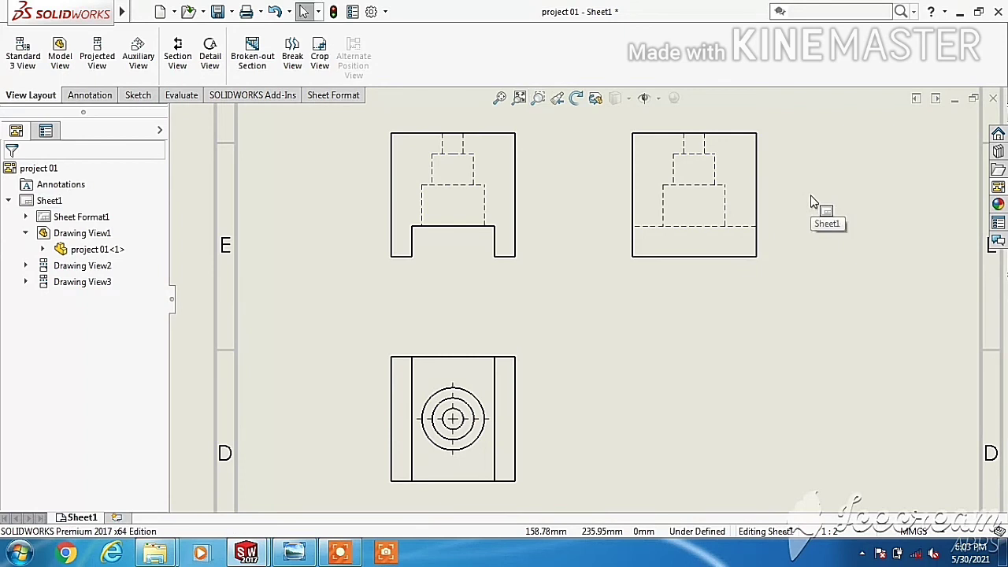